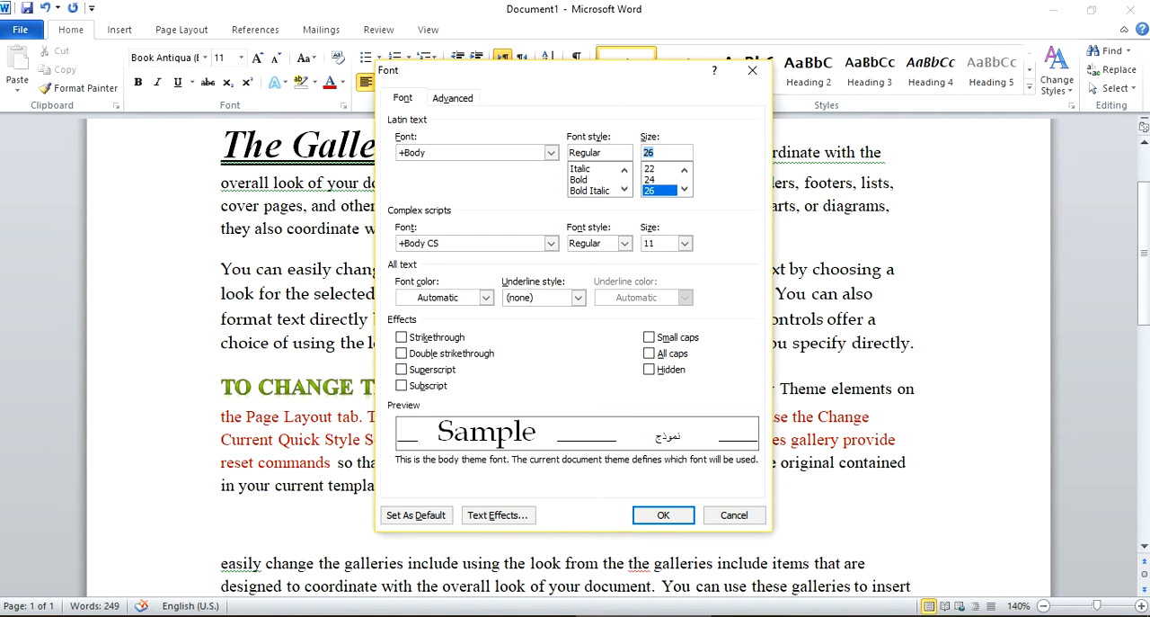
Review the Font dialog's complex script fonts, font colors, underline styles and advanced character spacing options, and close the dialog.
left_click(551, 242)
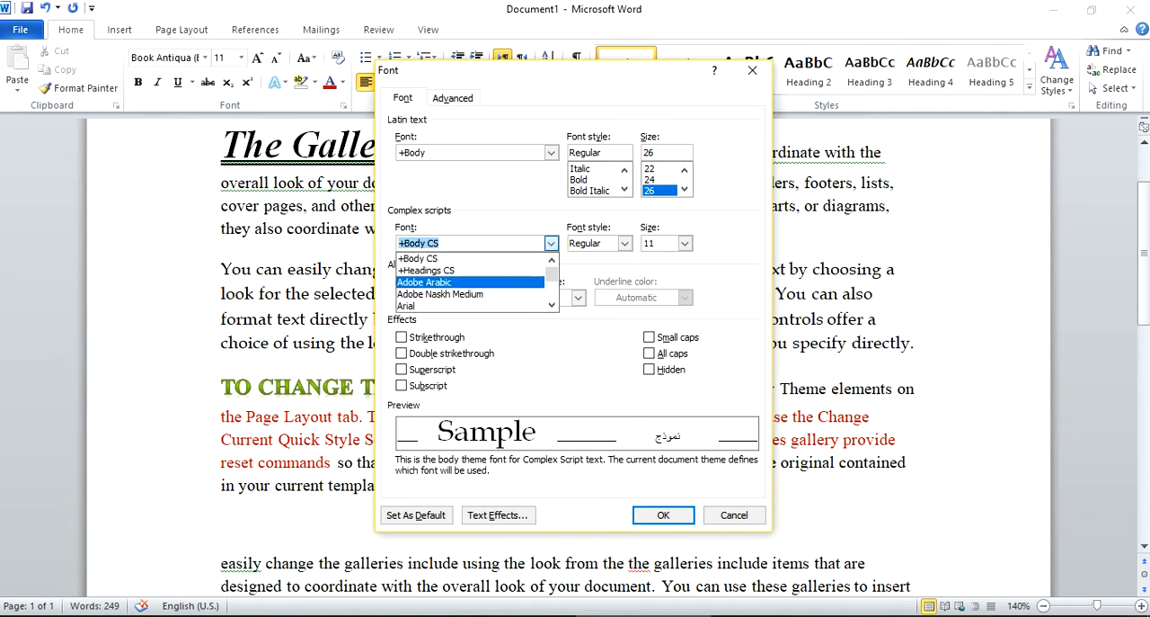
left_click(540, 201)
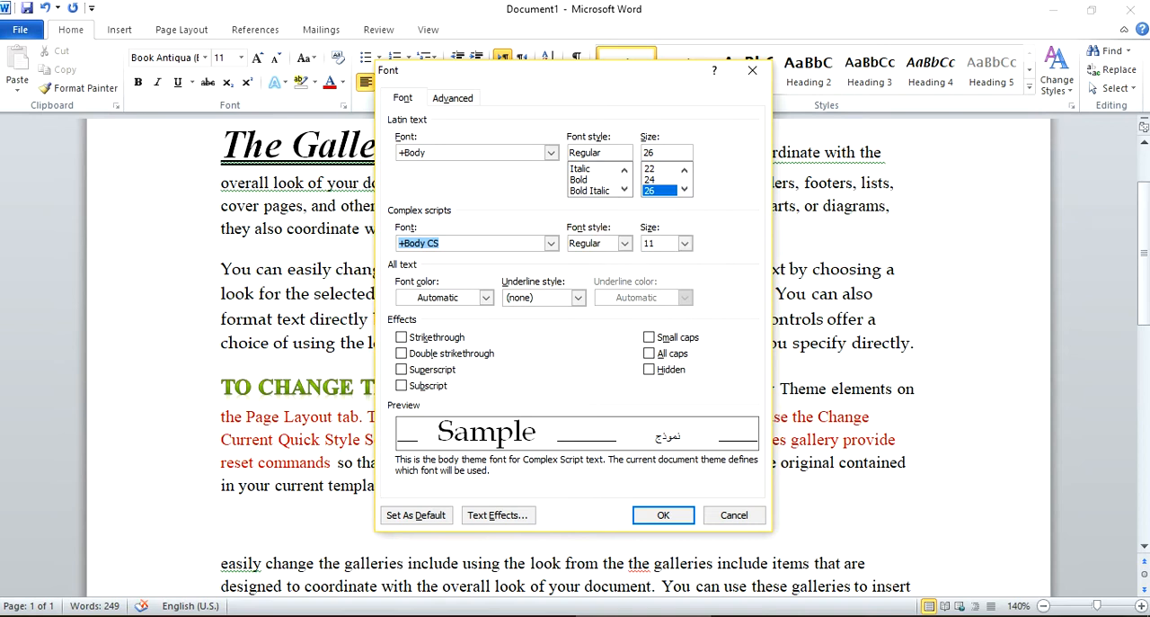
left_click(485, 296)
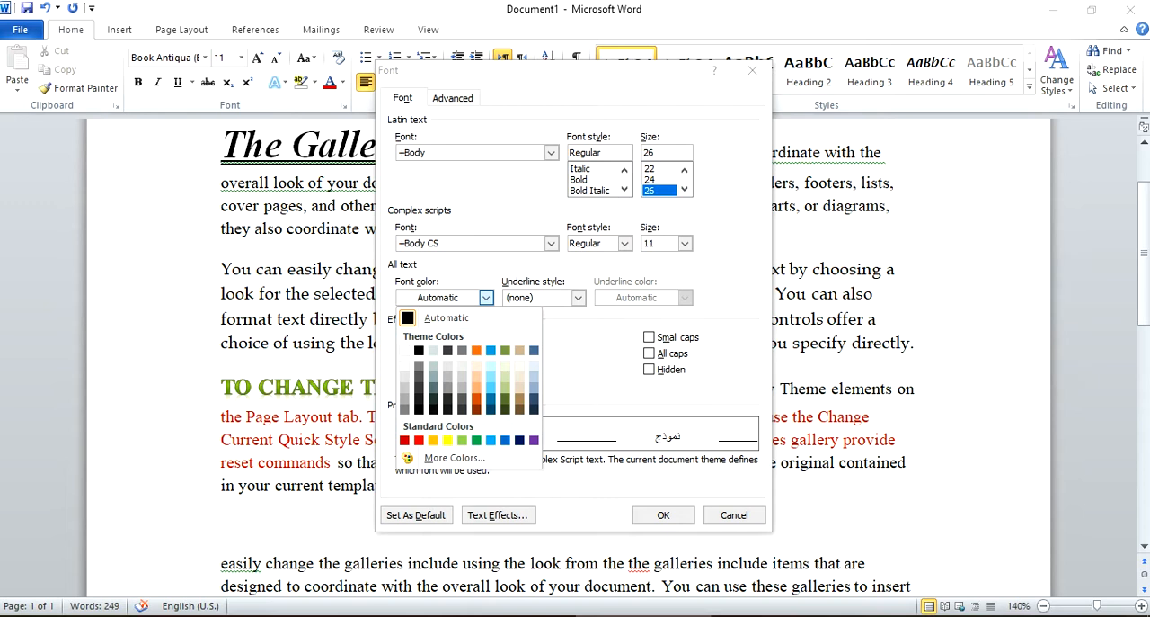
left_click(578, 296)
left_click(578, 297)
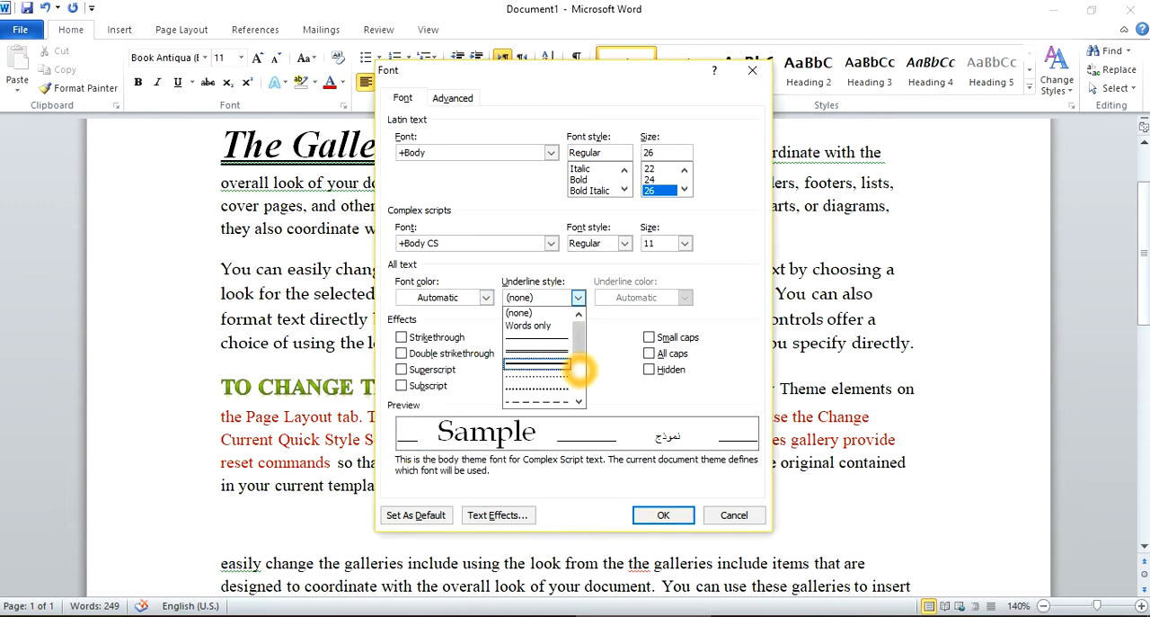
scroll(579, 368, "down", 3)
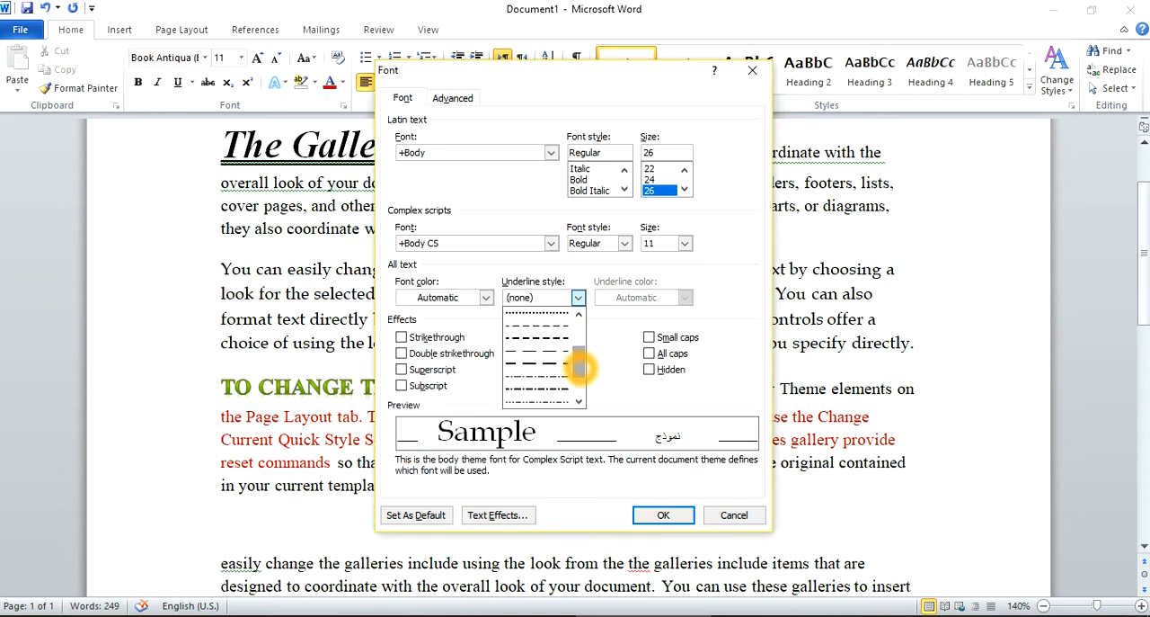
left_click(697, 295)
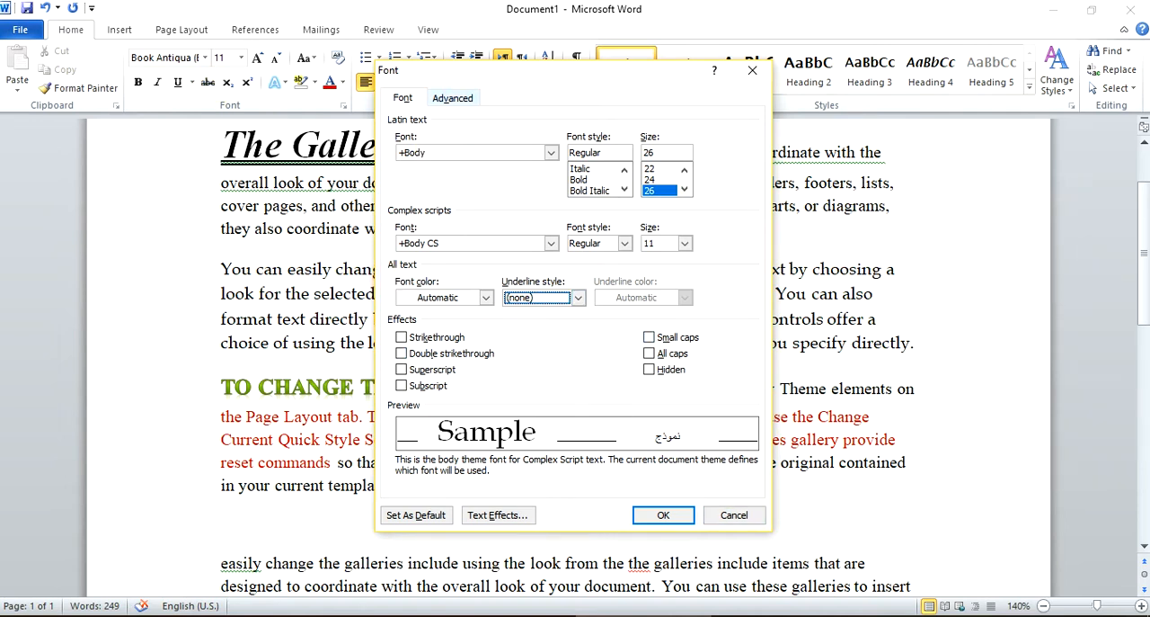
left_click(453, 97)
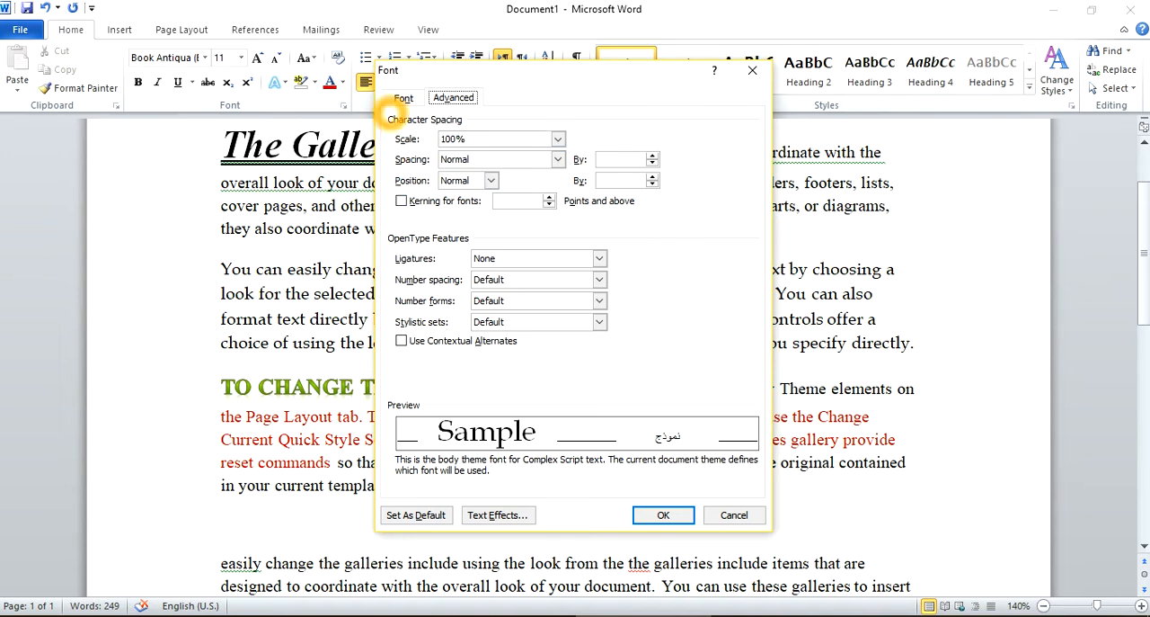
left_click(403, 97)
left_click(663, 514)
left_click(340, 319)
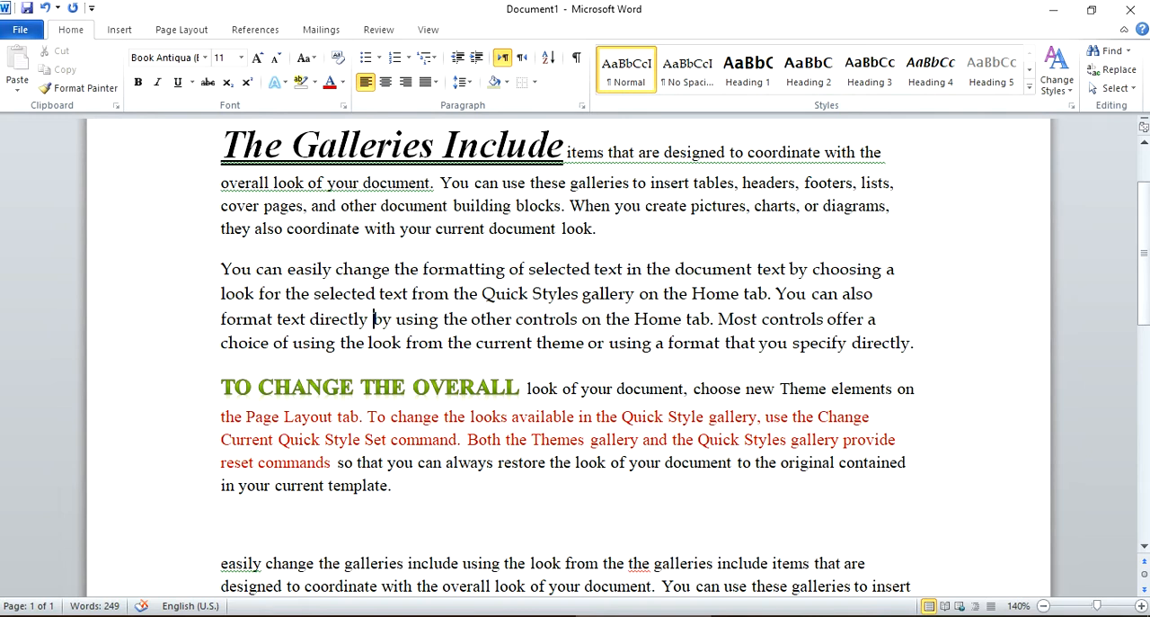
left_click(361, 319)
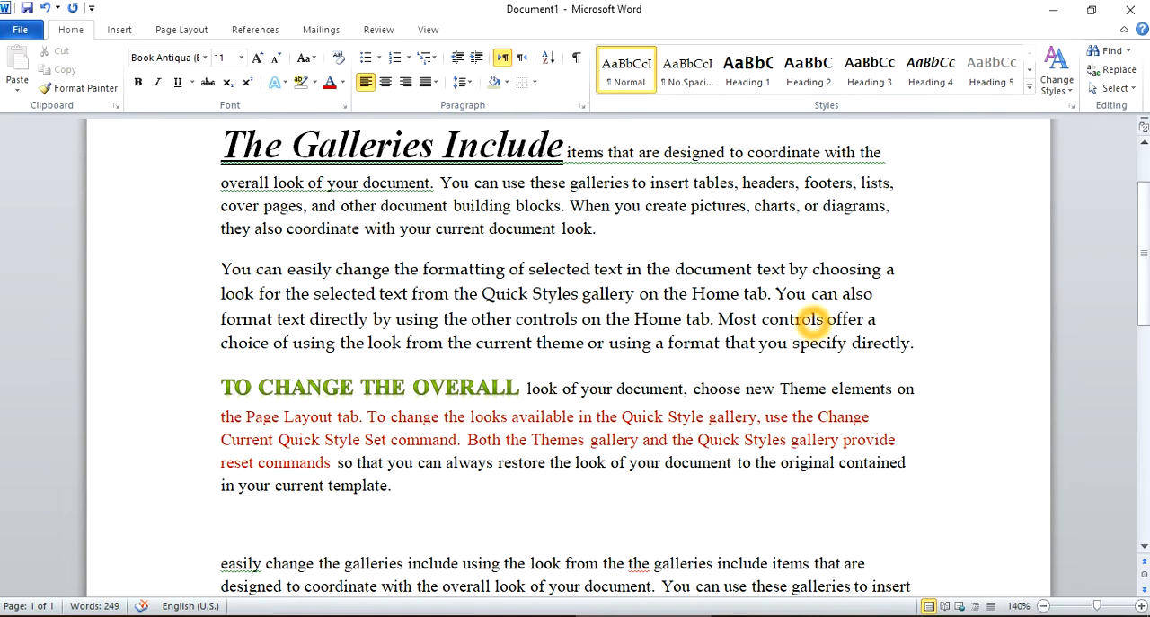
Try center and right alignment on the paragraph starting "You can easily change", and settle on Justify.
left_click_drag(933, 350, 222, 270)
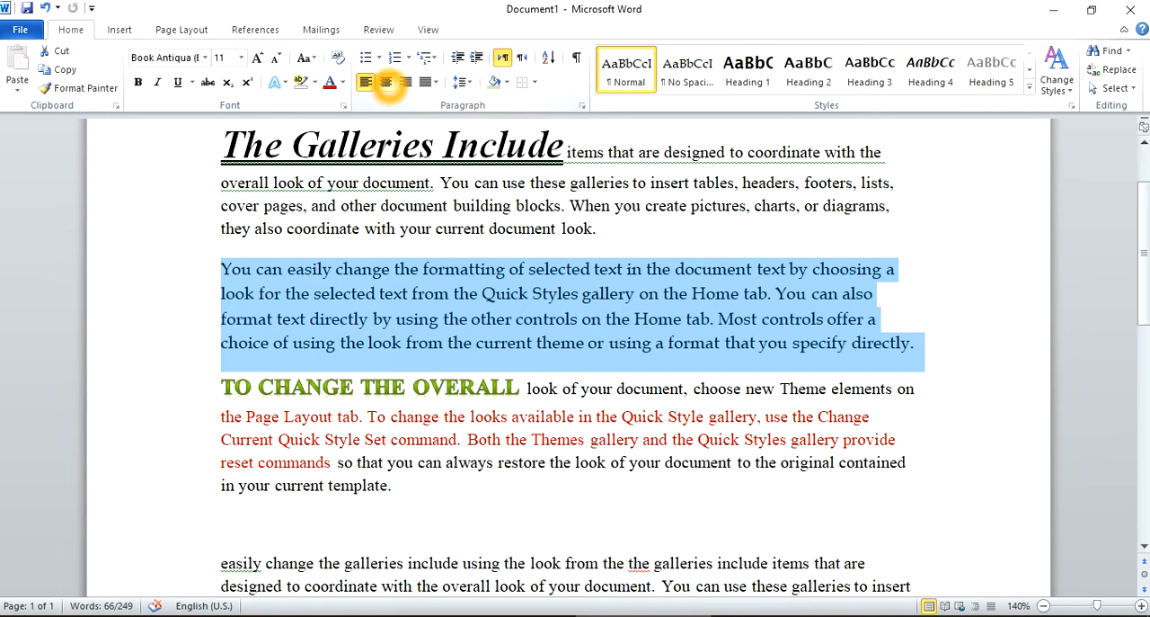
left_click(386, 82)
left_click(405, 82)
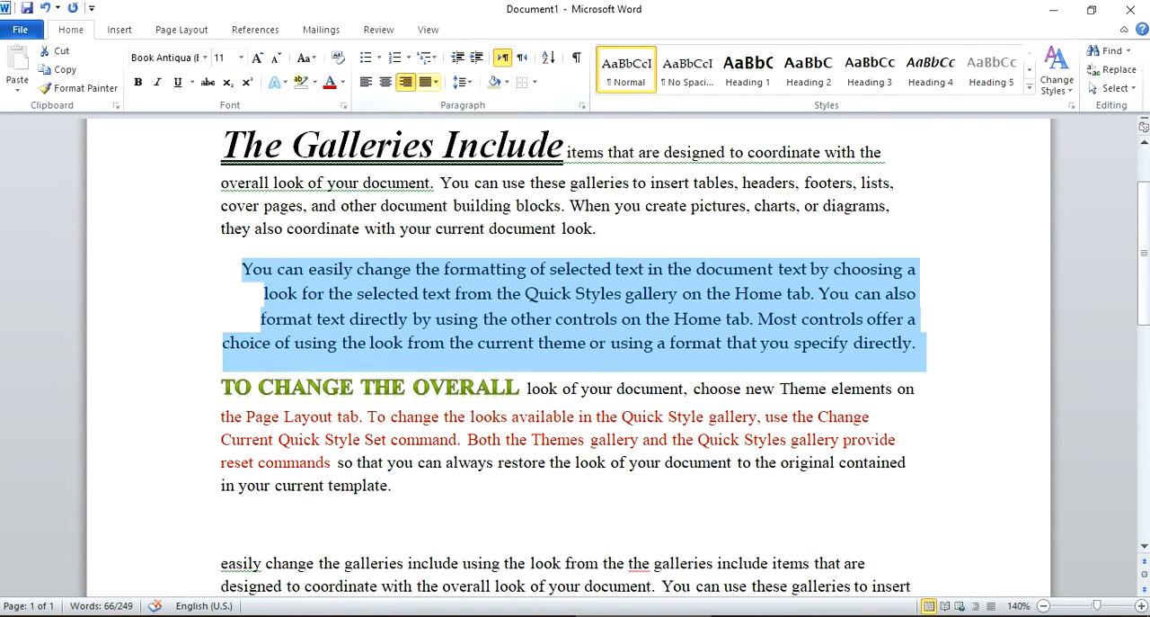
left_click(435, 82)
left_click(449, 102)
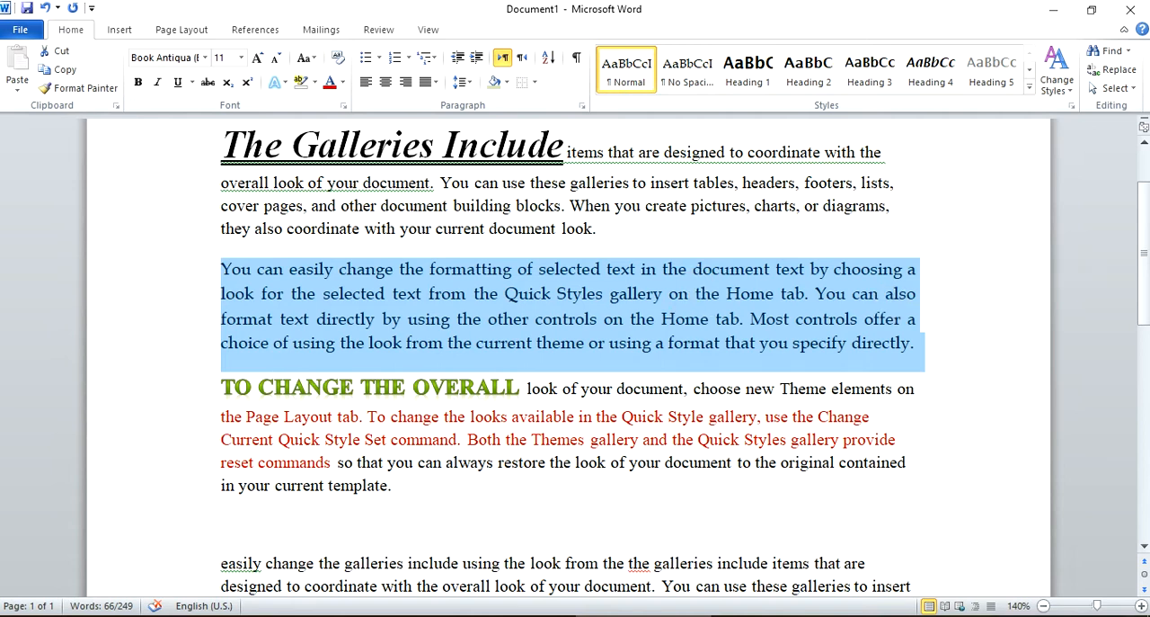
left_click(433, 306)
left_click(920, 350)
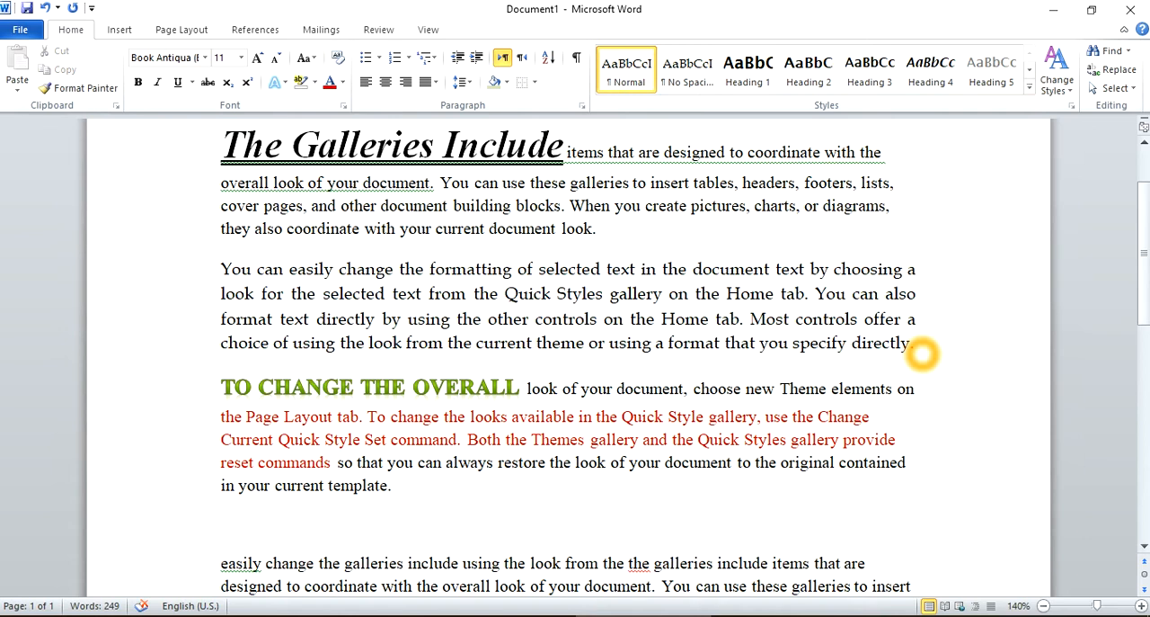
Insert a blank line after the first paragraph, which ends with "current document look".
triple_click(595, 230)
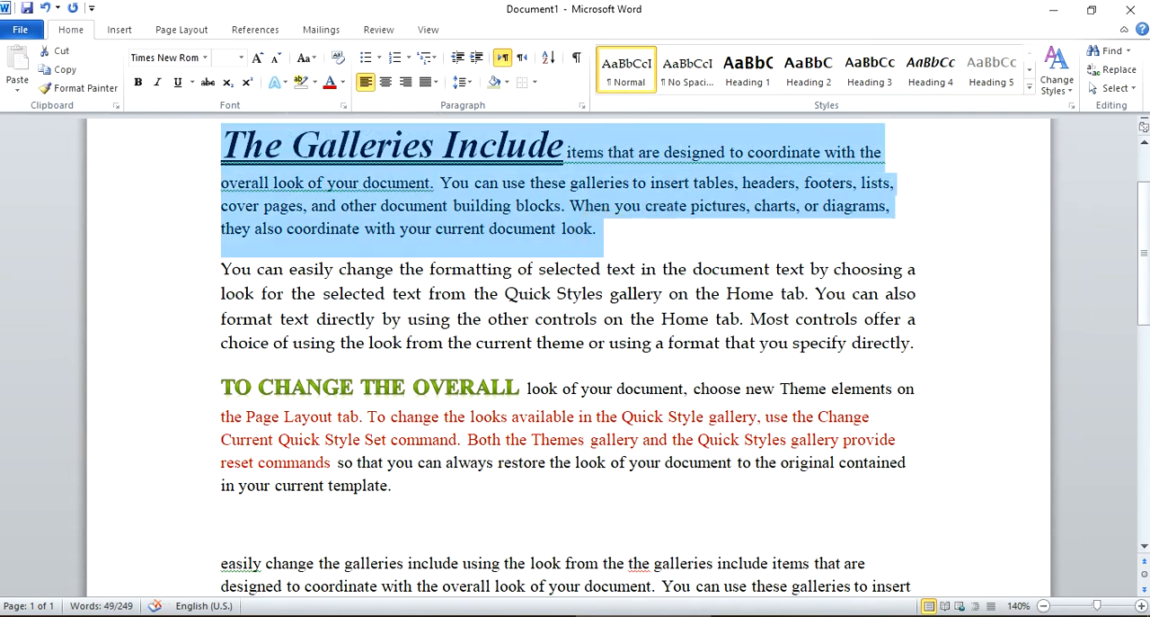
left_click(660, 268)
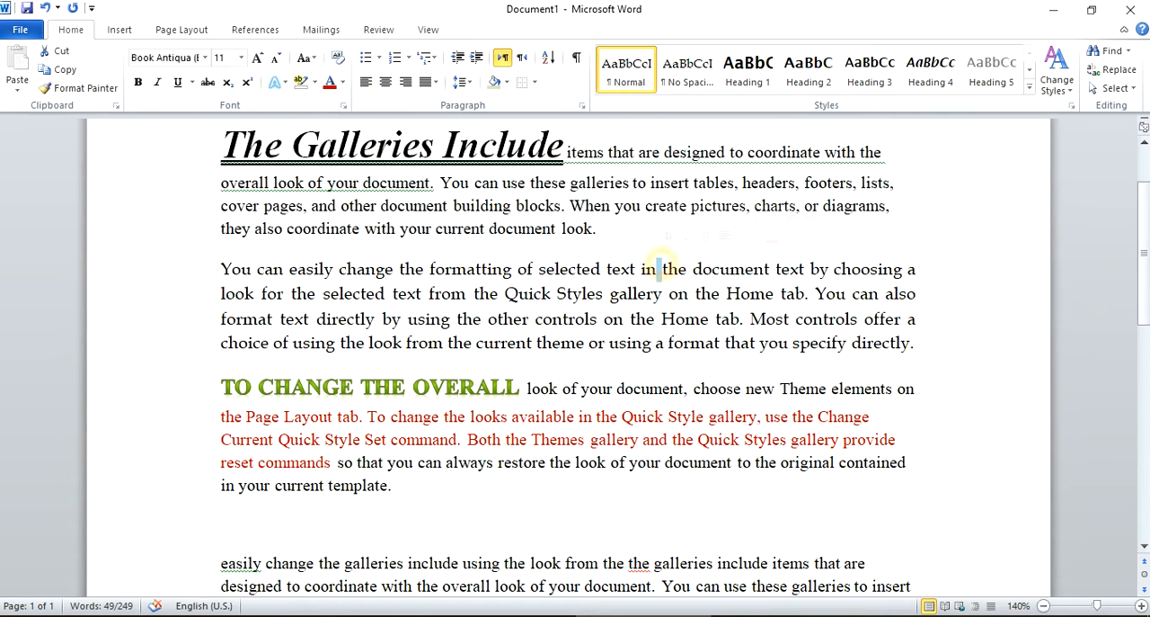
left_click(633, 234)
key("Return")
Justify the first paragraph, starting "The Galleries Include".
left_click_drag(633, 241, 272, 124)
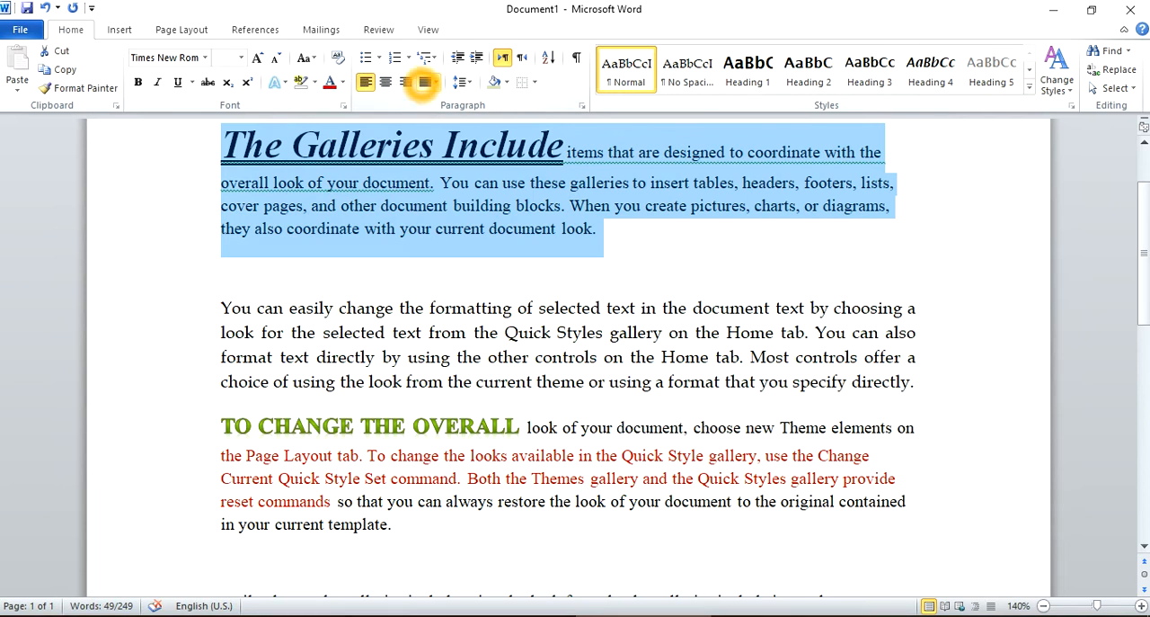
left_click(425, 82)
left_click(454, 102)
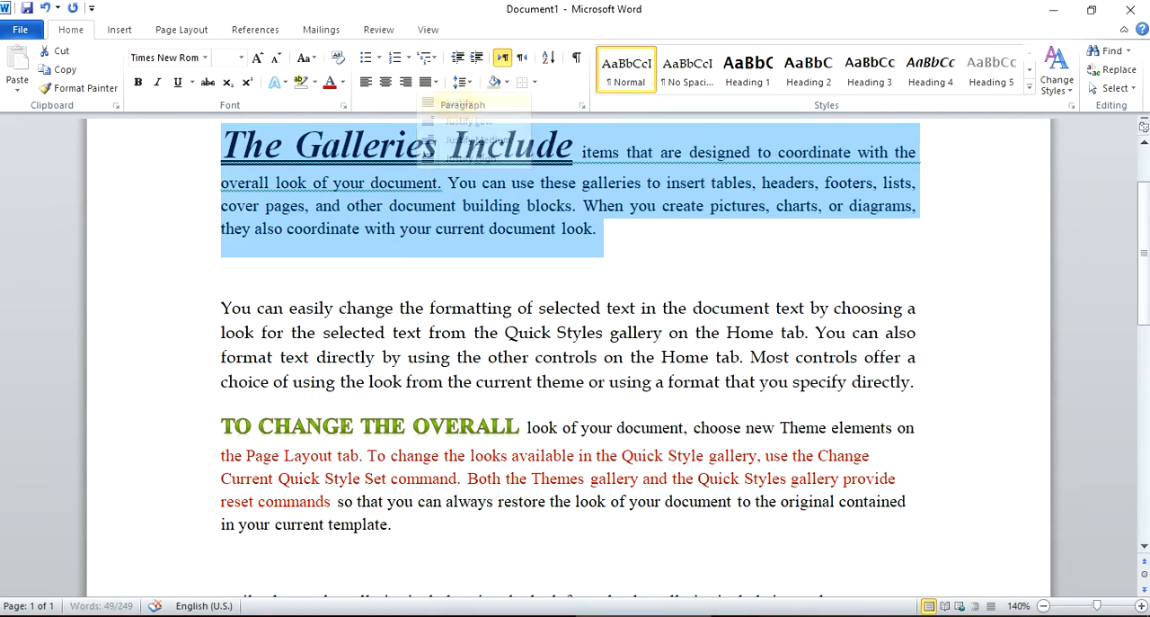
left_click(630, 213)
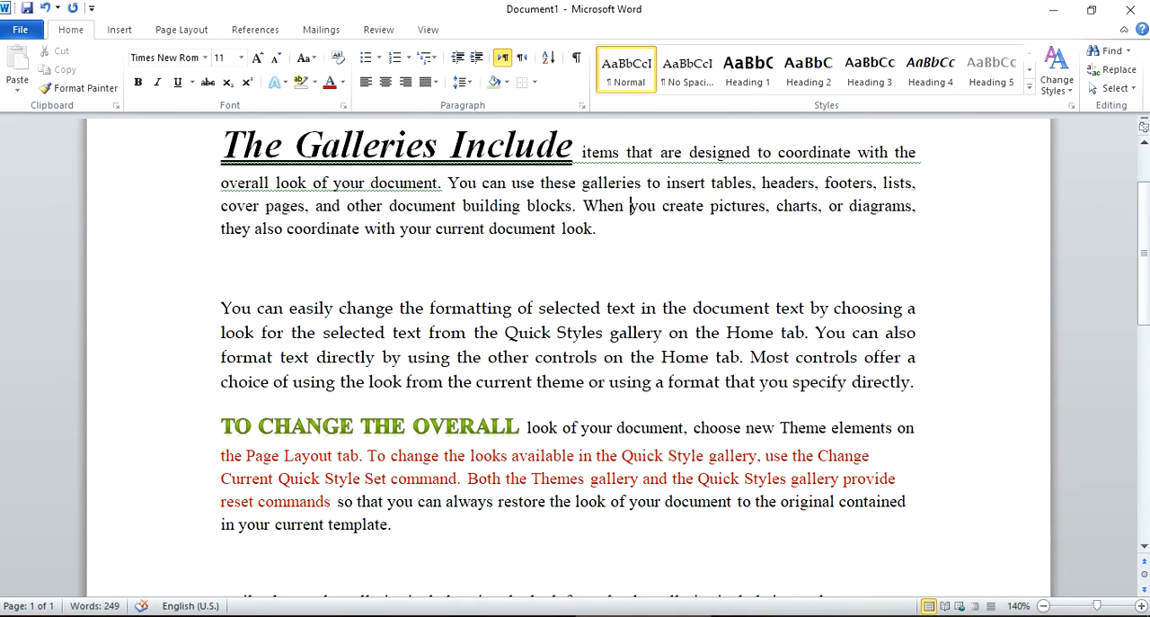
Compare the line edges of the two justified paragraphs with those of the left-aligned paragraph starting "TO CHANGE THE OVERALL".
scroll(763, 390, "down", 1)
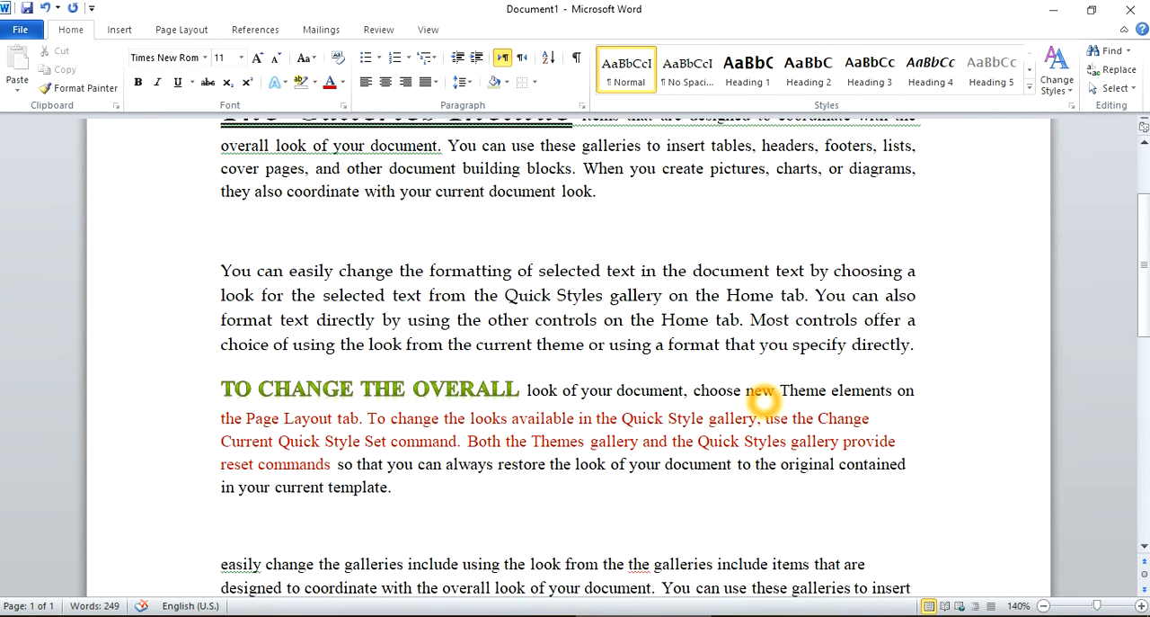
left_click(885, 419)
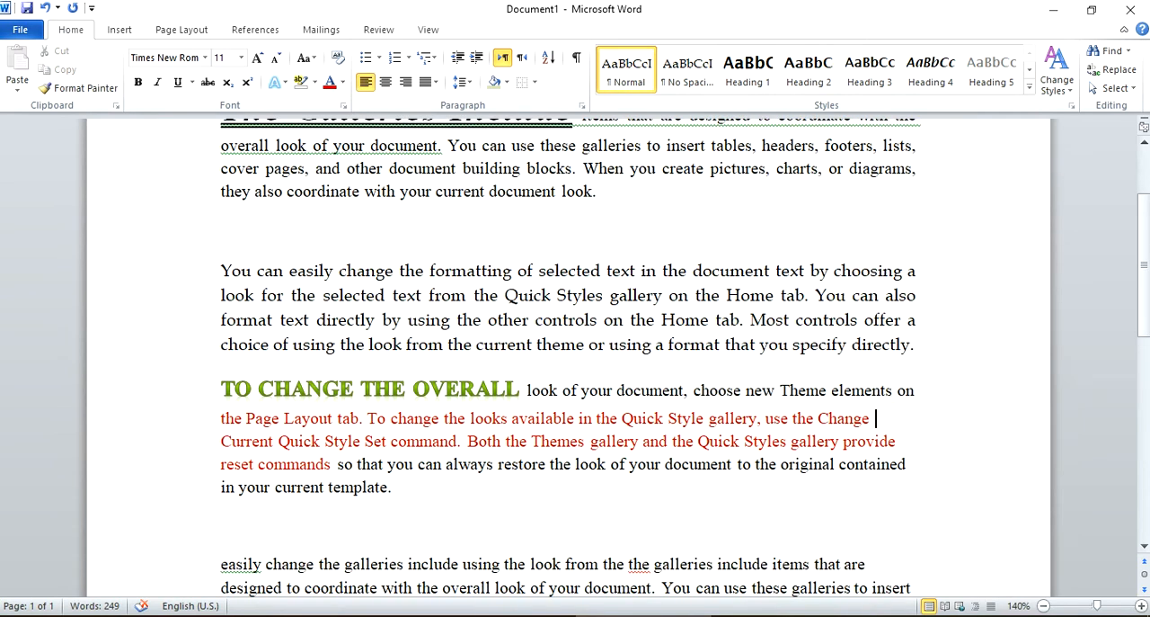
left_click(918, 392)
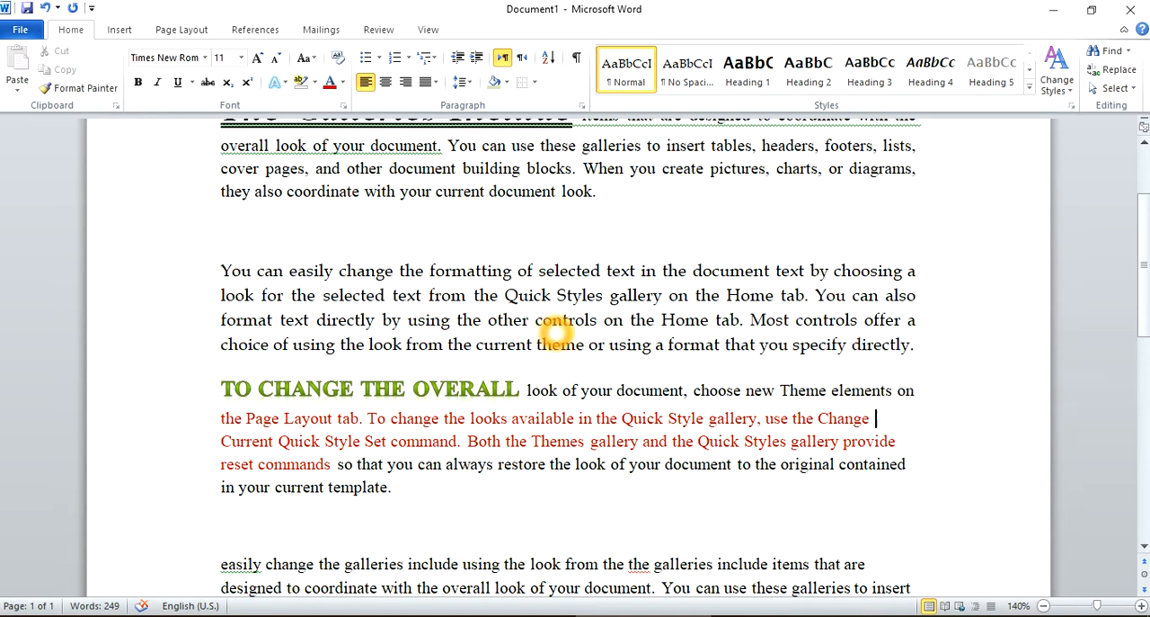
left_click(838, 319)
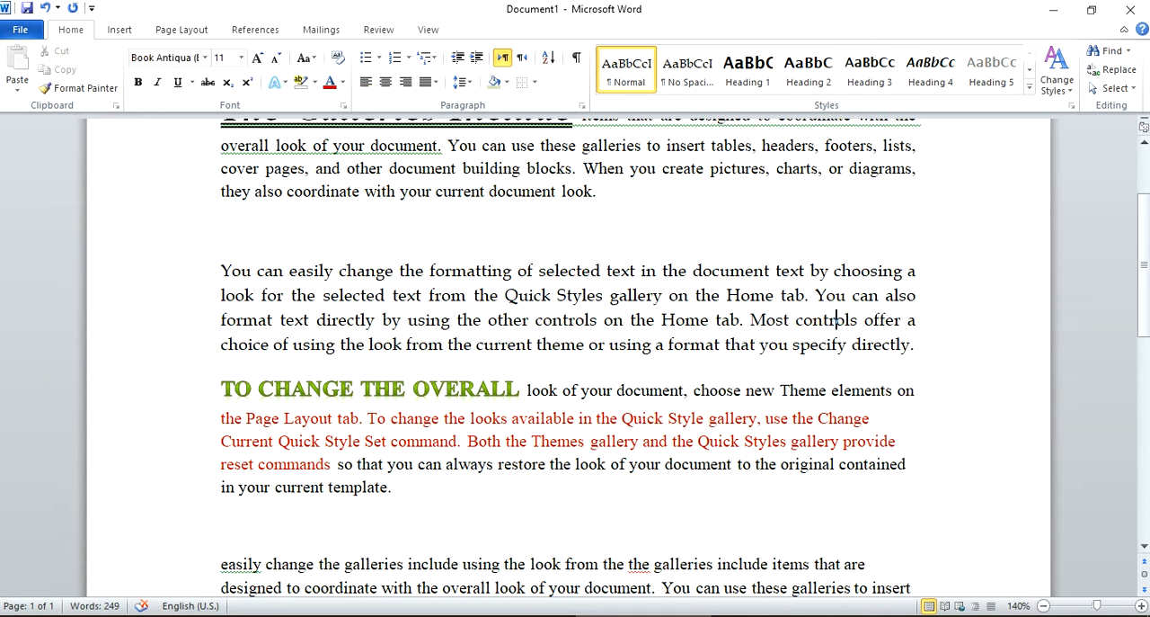
scroll(814, 162, "up", 3)
left_click(750, 260)
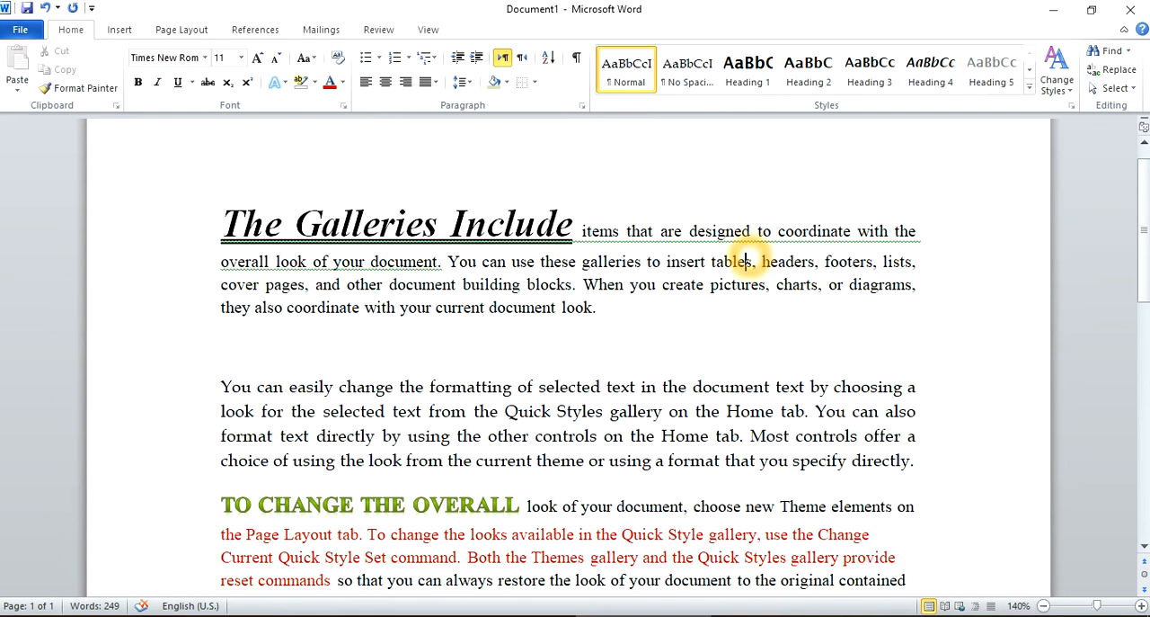
left_click(482, 255)
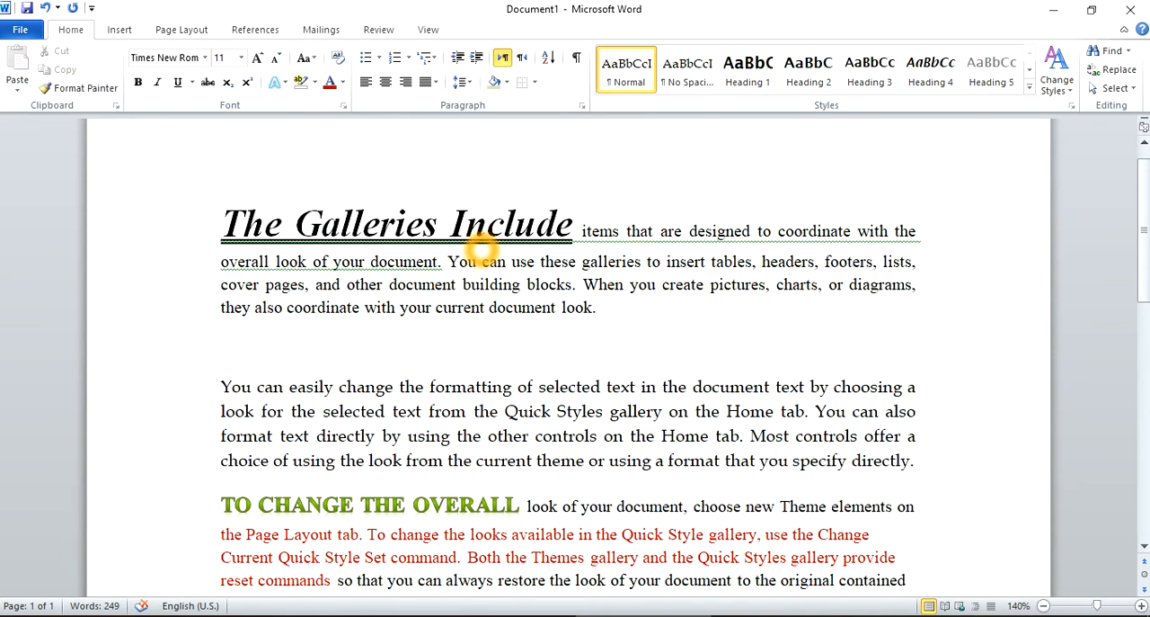
left_click(483, 262)
Left-align the paragraph starting "You can easily change" and insert a blank line after it.
scroll(483, 265, "down", 1)
left_click_drag(929, 423, 227, 317)
left_click(365, 76)
left_click(469, 82)
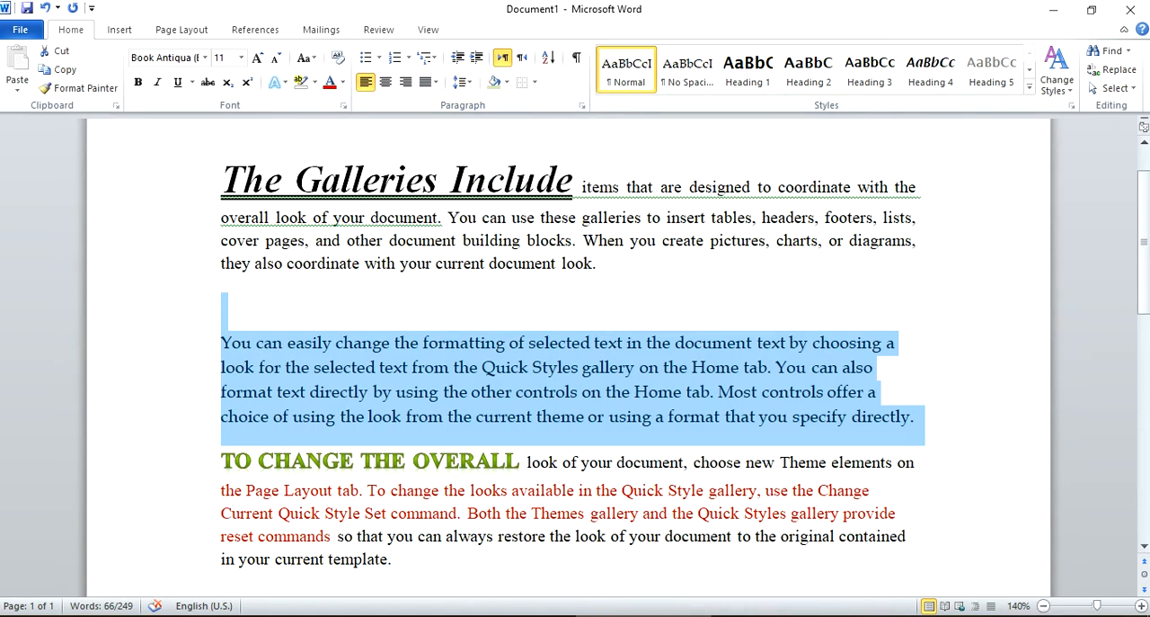
left_click(928, 416)
key("Return")
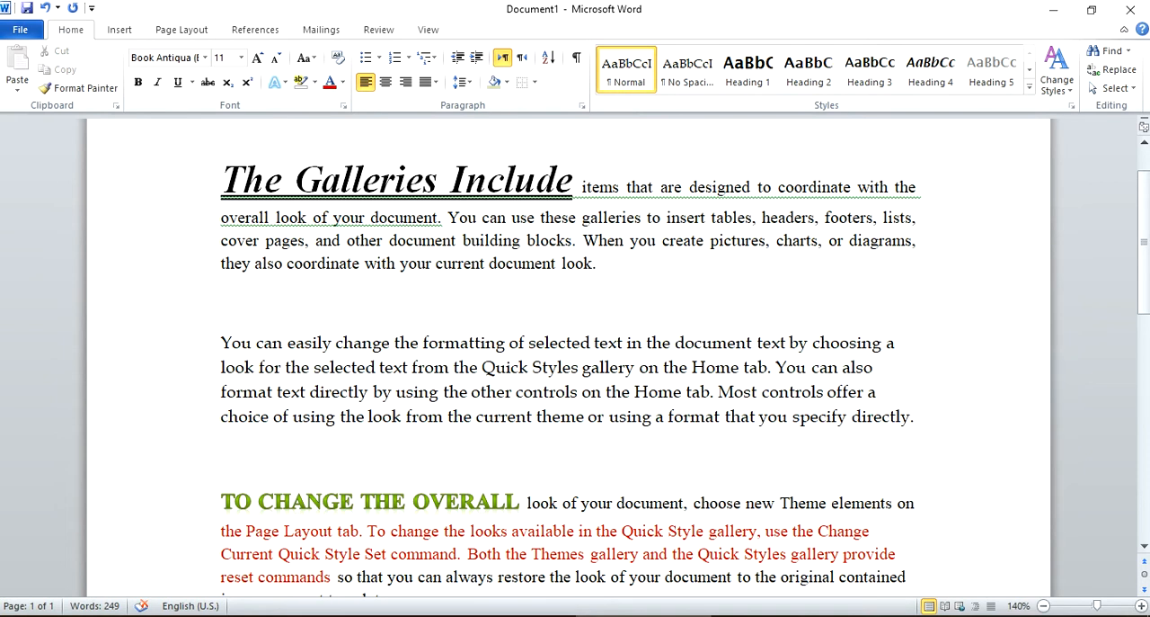
Set the line spacing of the paragraph starting "You can easily change" to 1.5.
left_click_drag(268, 433, 216, 329)
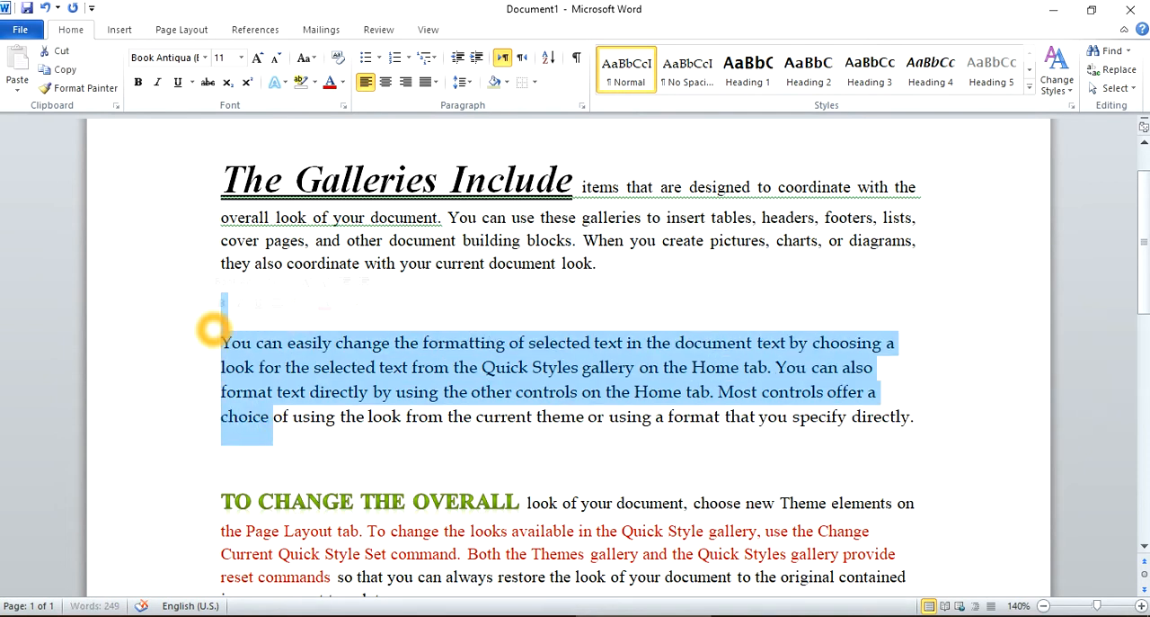
left_click(252, 436)
double_click(187, 340)
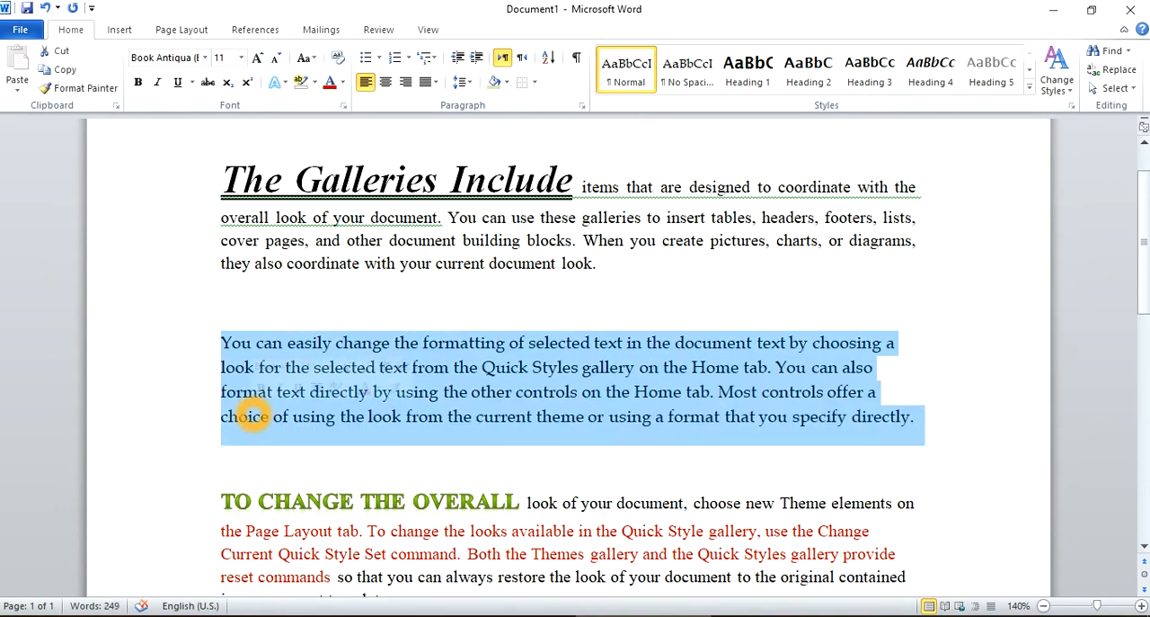
left_click(466, 81)
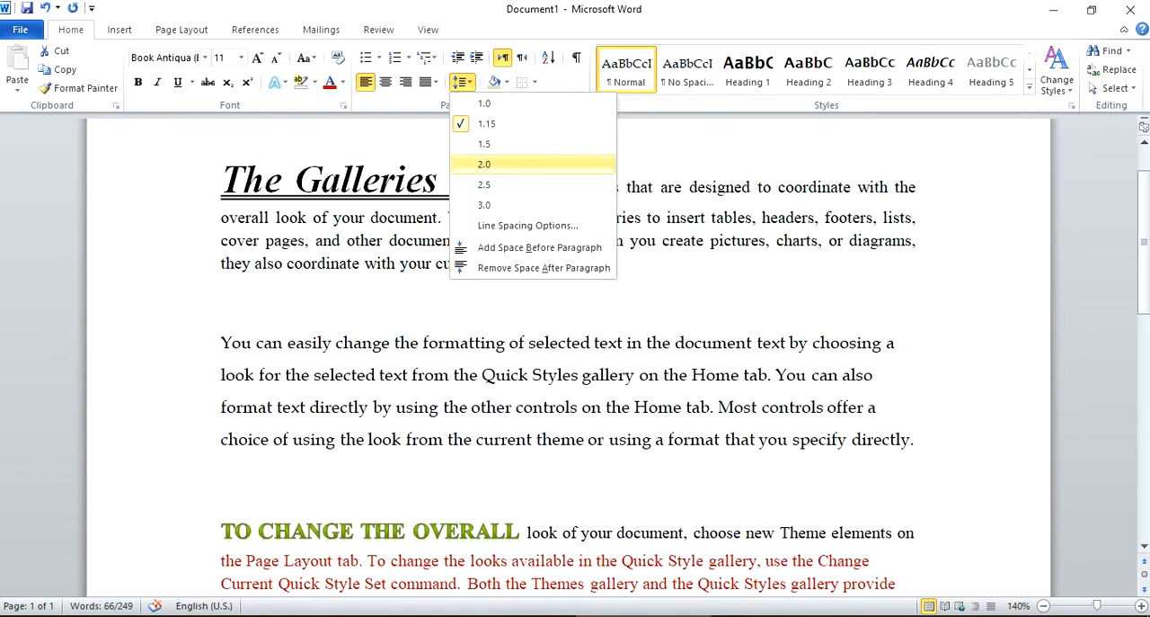
left_click(518, 146)
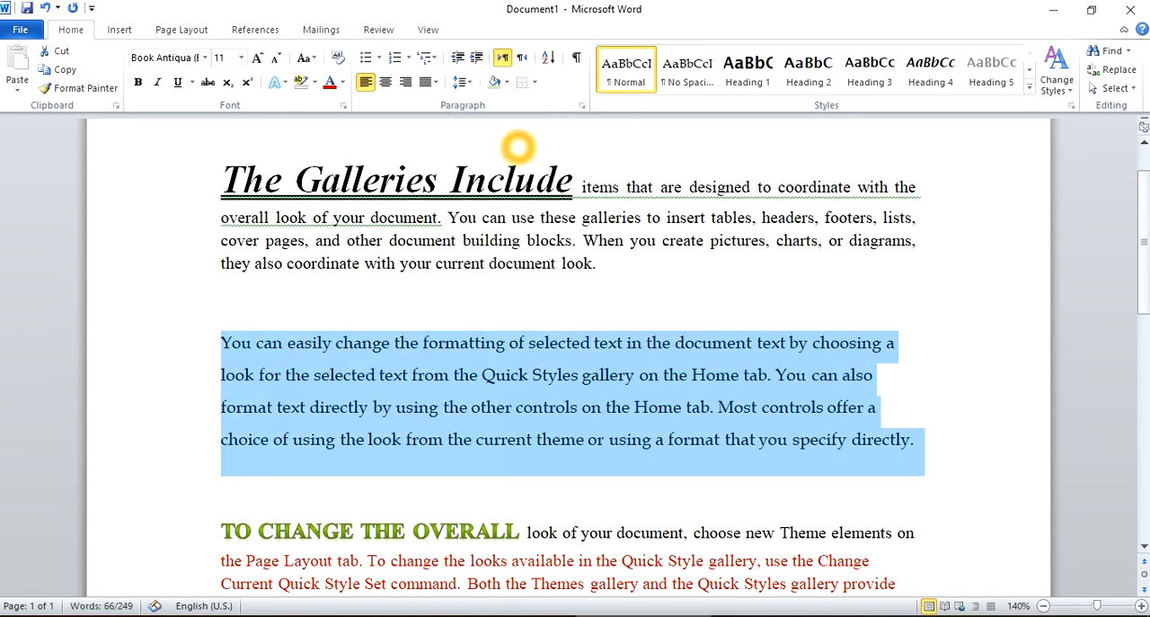
left_click(520, 386)
Shade the whole paragraph starting "You can easily change" with a light blue theme color.
scroll(517, 394, "up", 1)
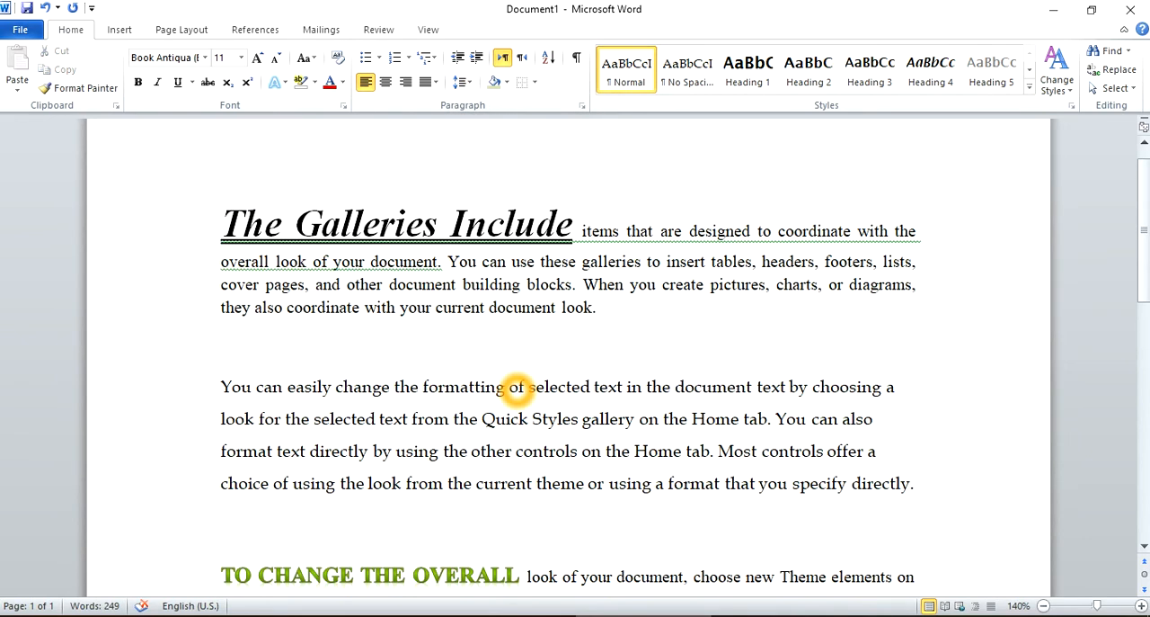
triple_click(615, 419)
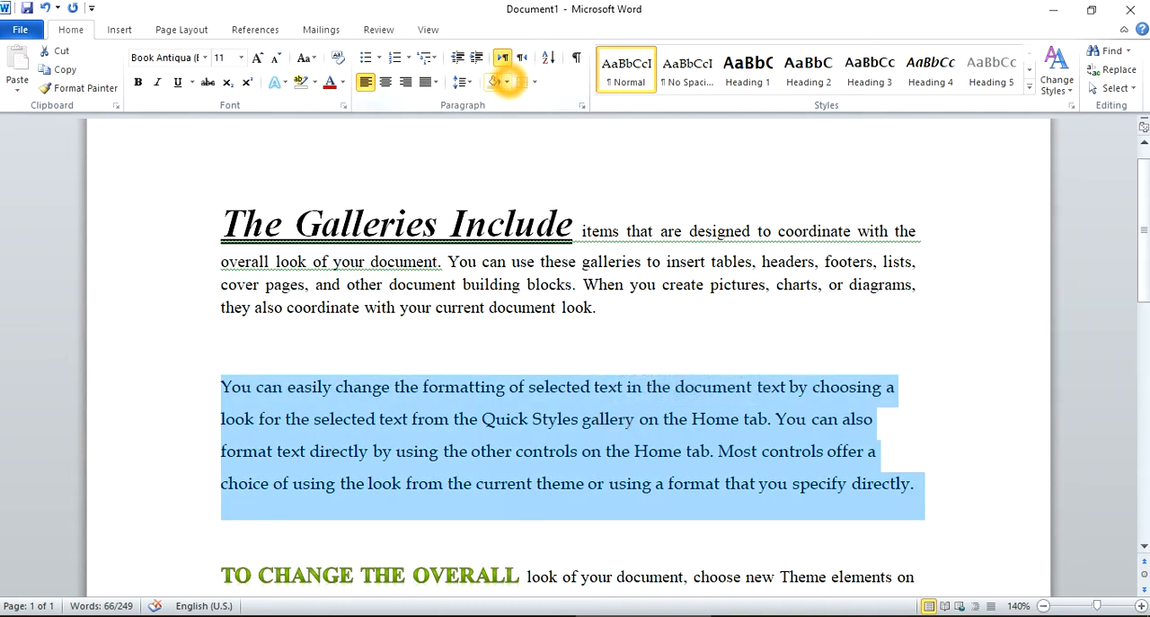
left_click(507, 82)
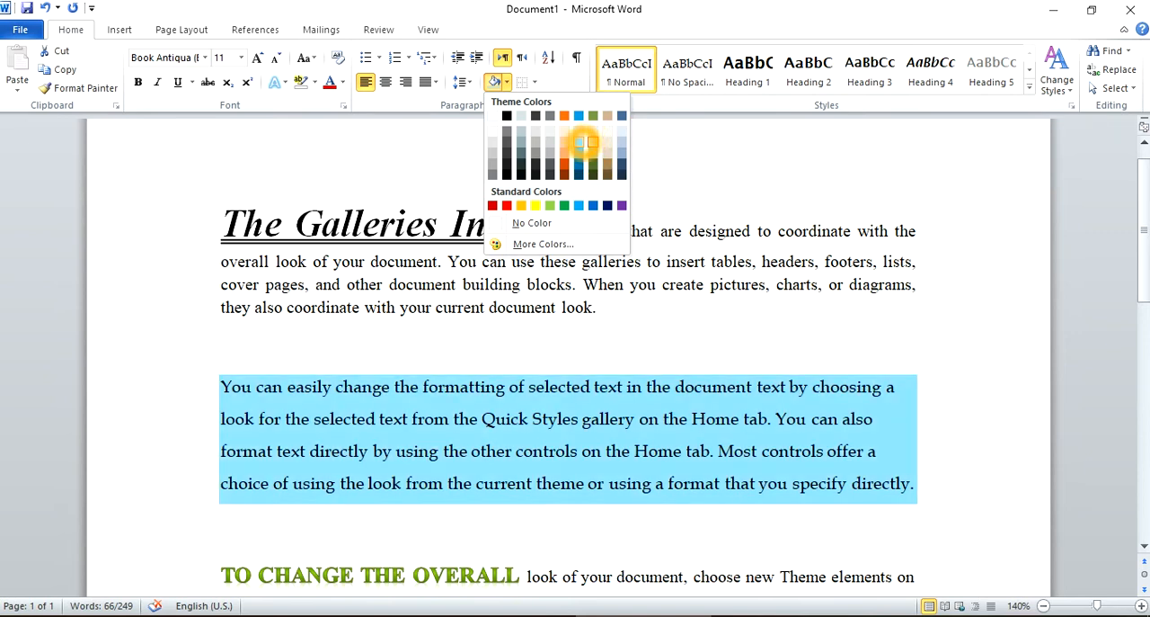
left_click(582, 145)
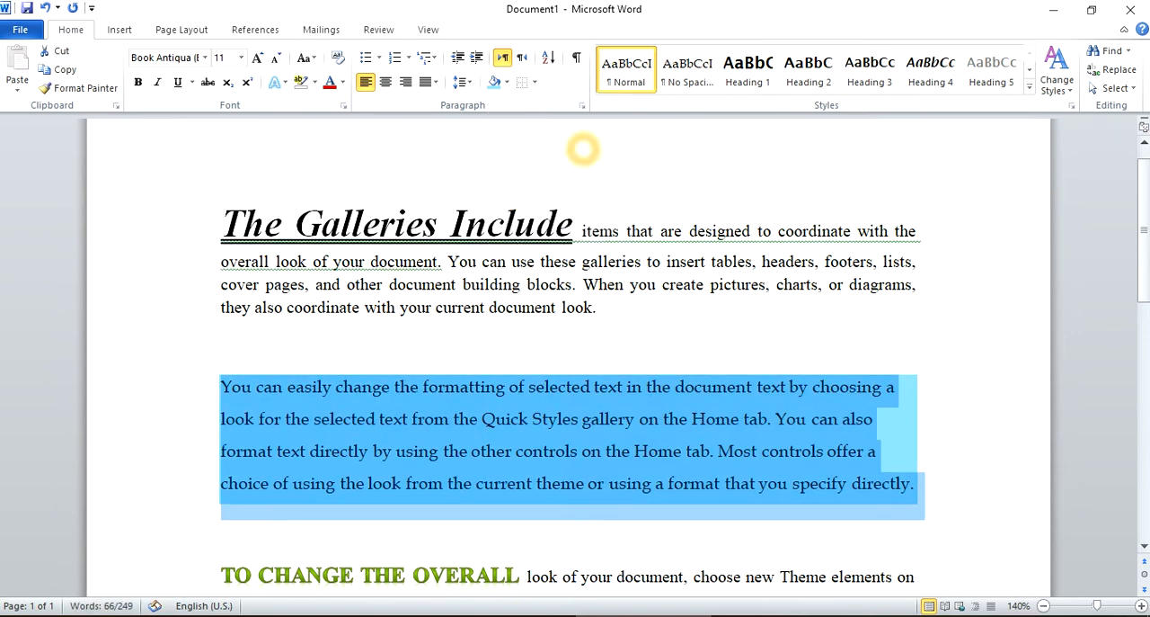
left_click(639, 334)
Change the shading of the whole paragraph starting "You can easily change" to a light green theme color.
left_click(364, 420)
triple_click(364, 421)
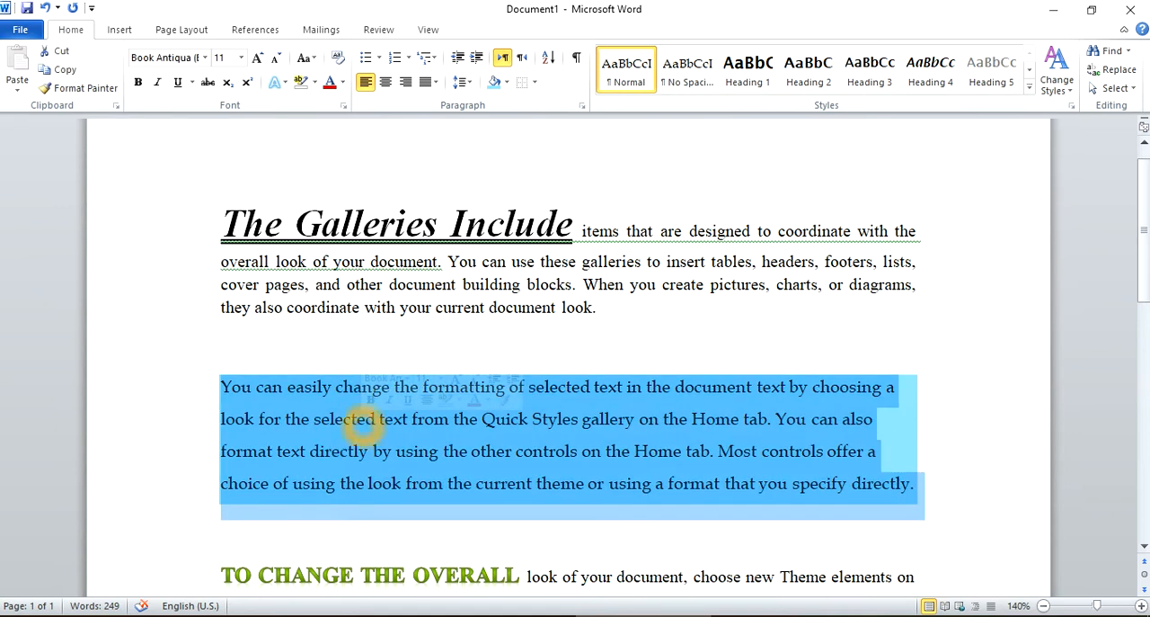
left_click(506, 82)
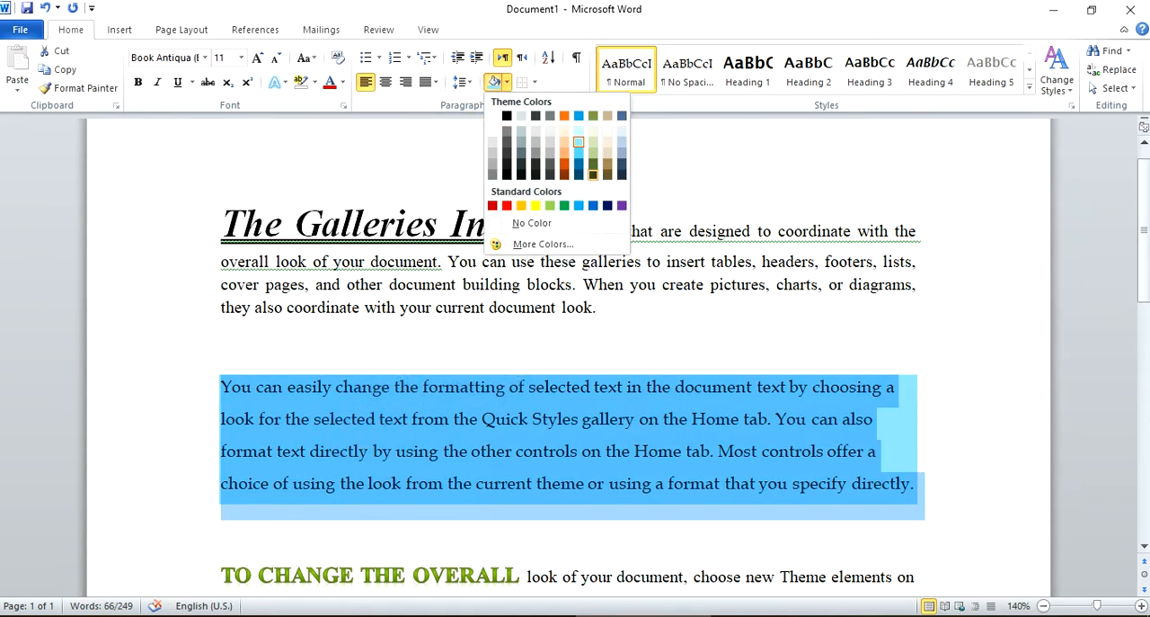
left_click(593, 147)
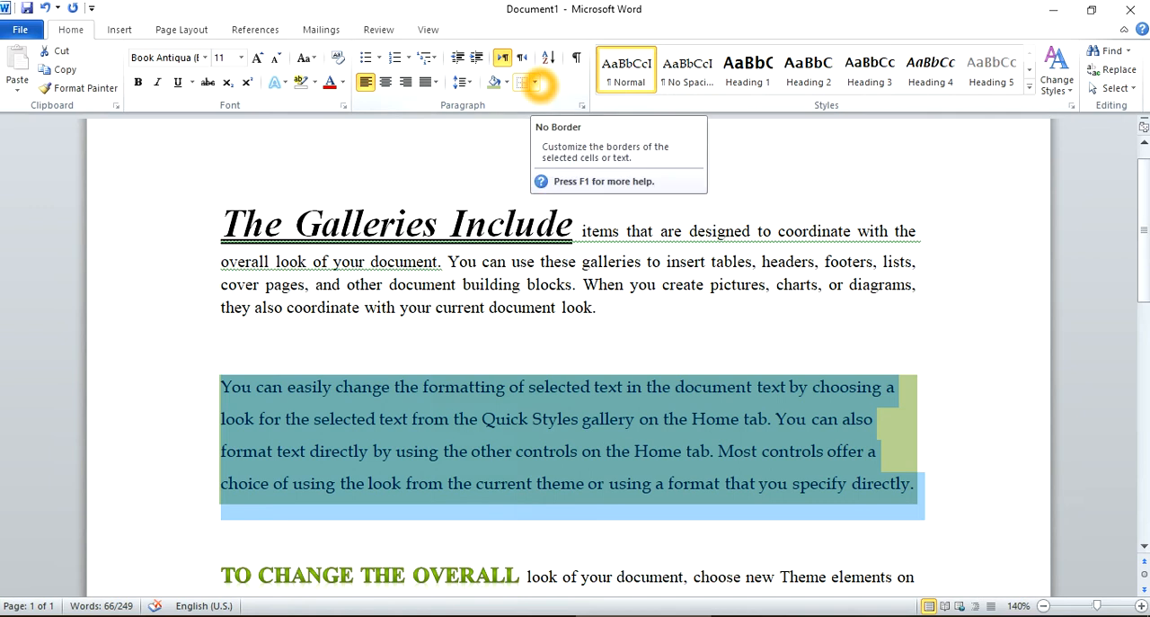
Add a bottom border, a top border and outside borders to the paragraph starting "You can easily change".
left_click(535, 83)
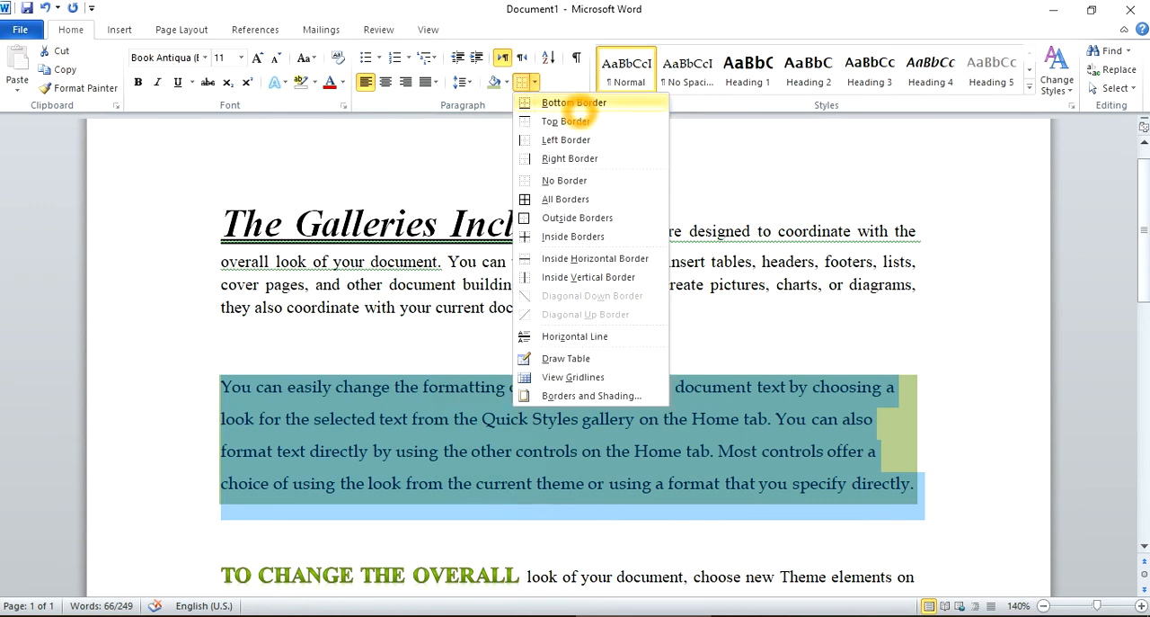
left_click(574, 103)
left_click(536, 83)
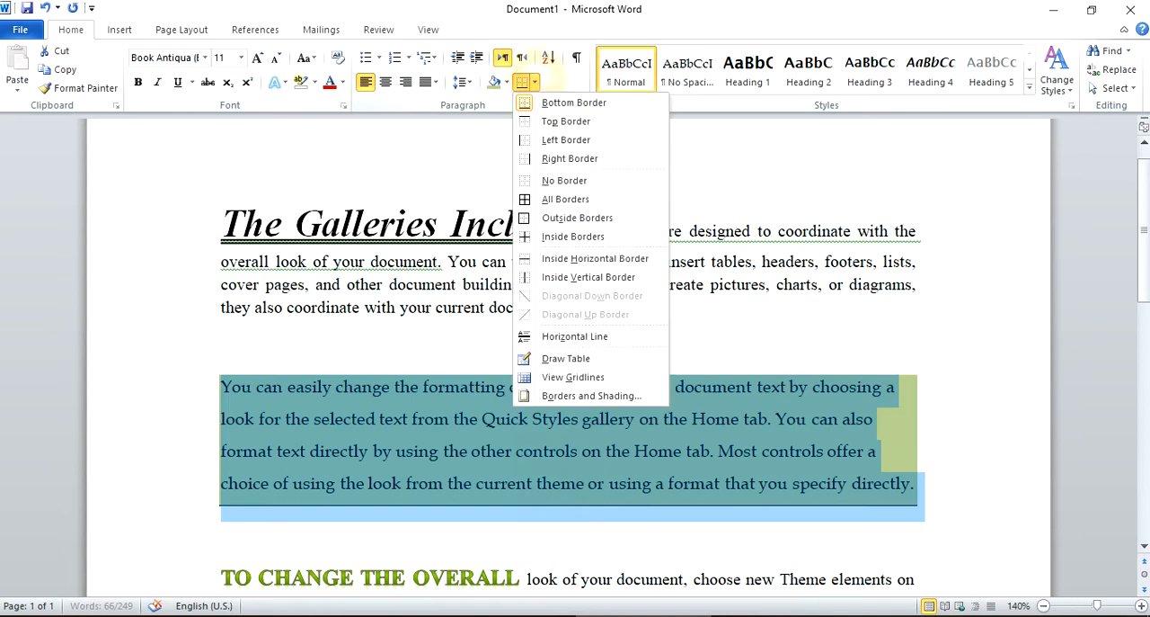
left_click(566, 120)
left_click(535, 83)
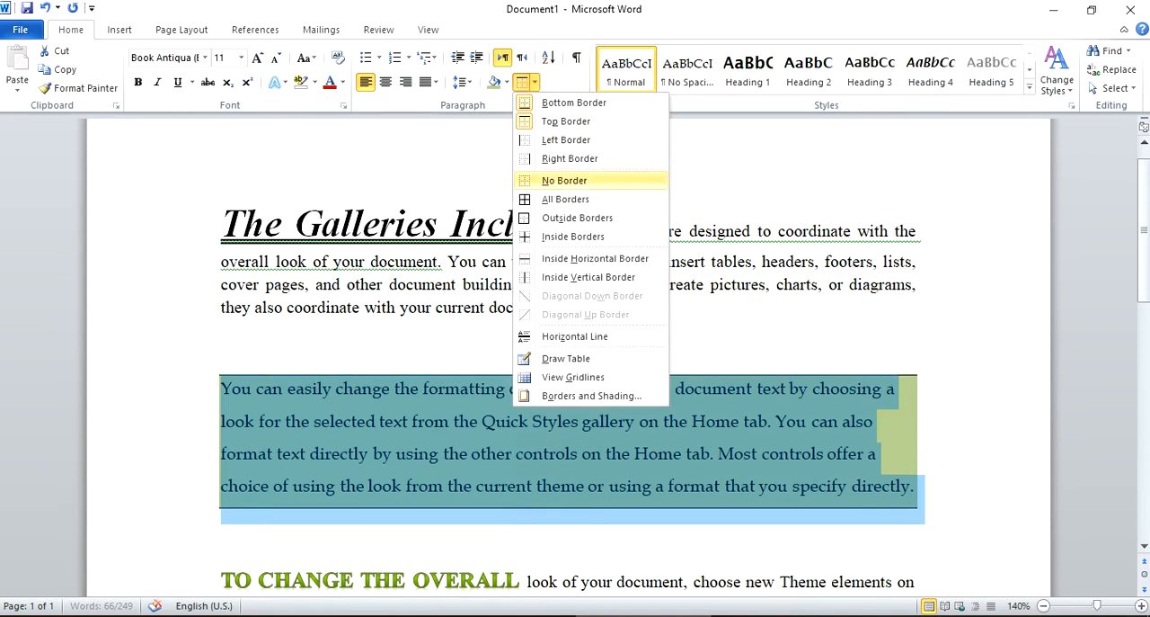
left_click(577, 217)
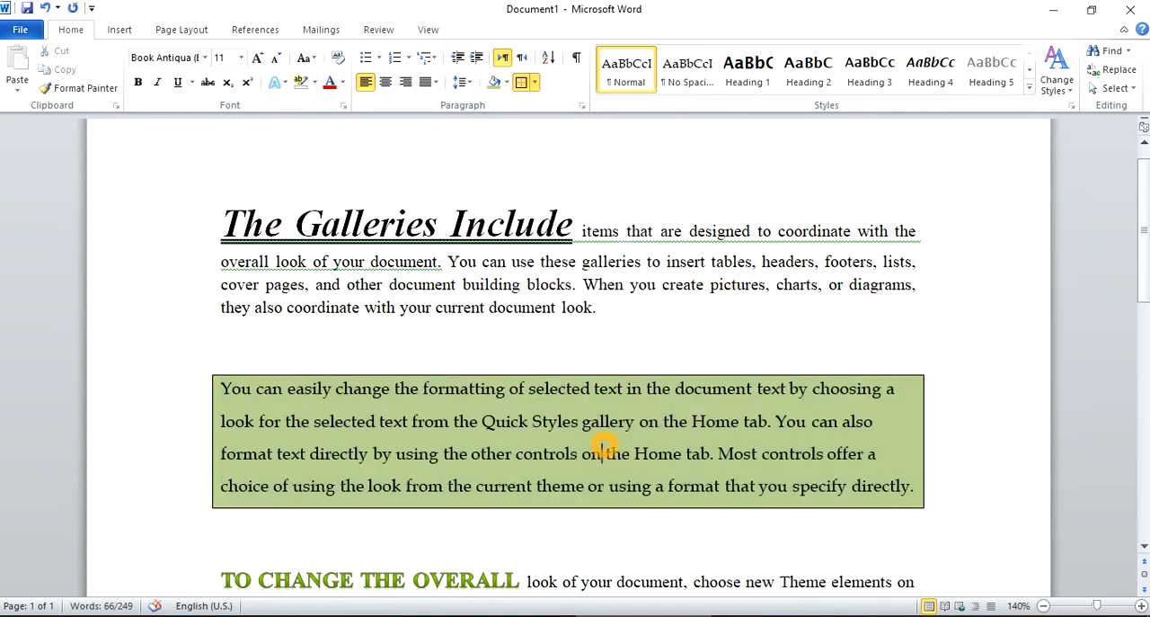
left_click(606, 438)
scroll(604, 443, "down", 1)
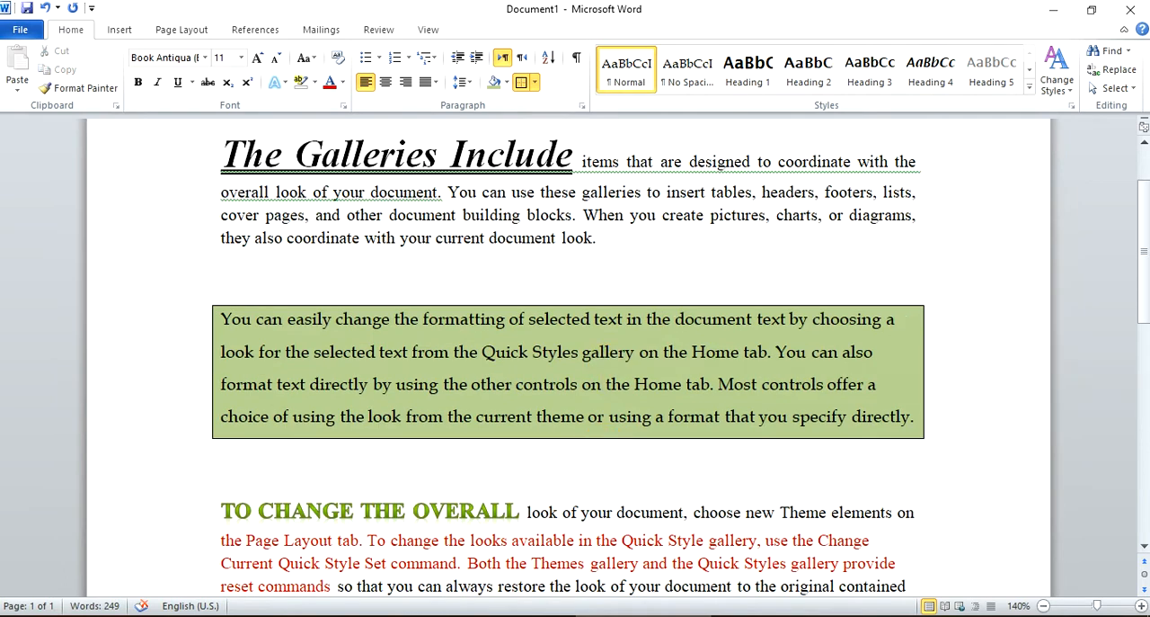
Remove all borders from the green-shaded paragraph starting "You can easily change".
double_click(620, 385)
triple_click(474, 339)
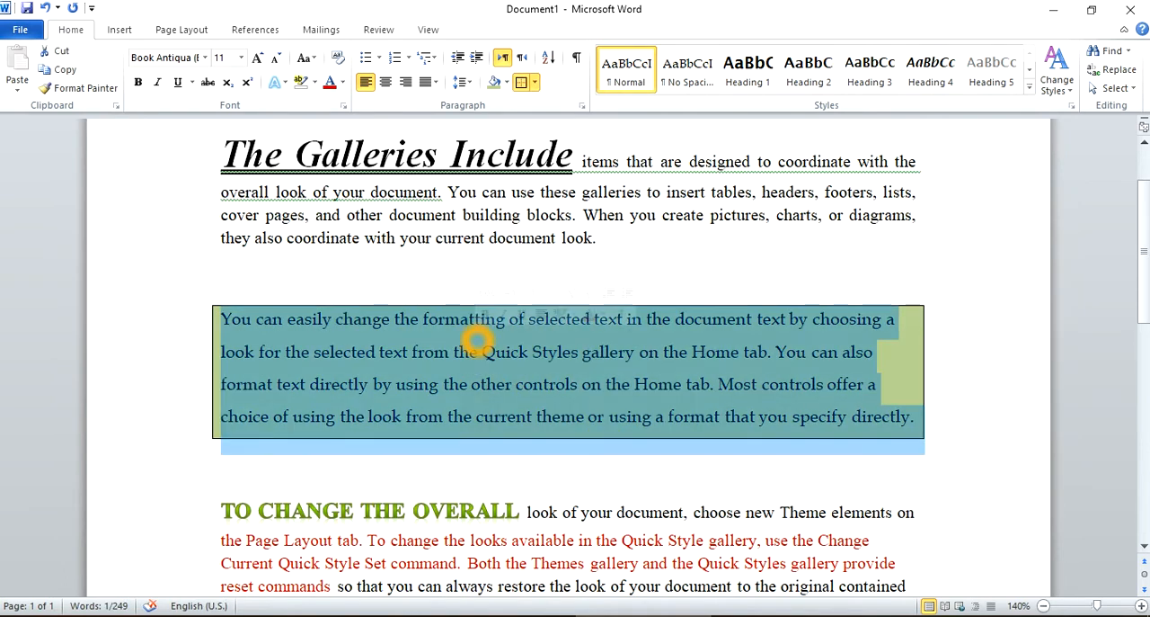
left_click(534, 81)
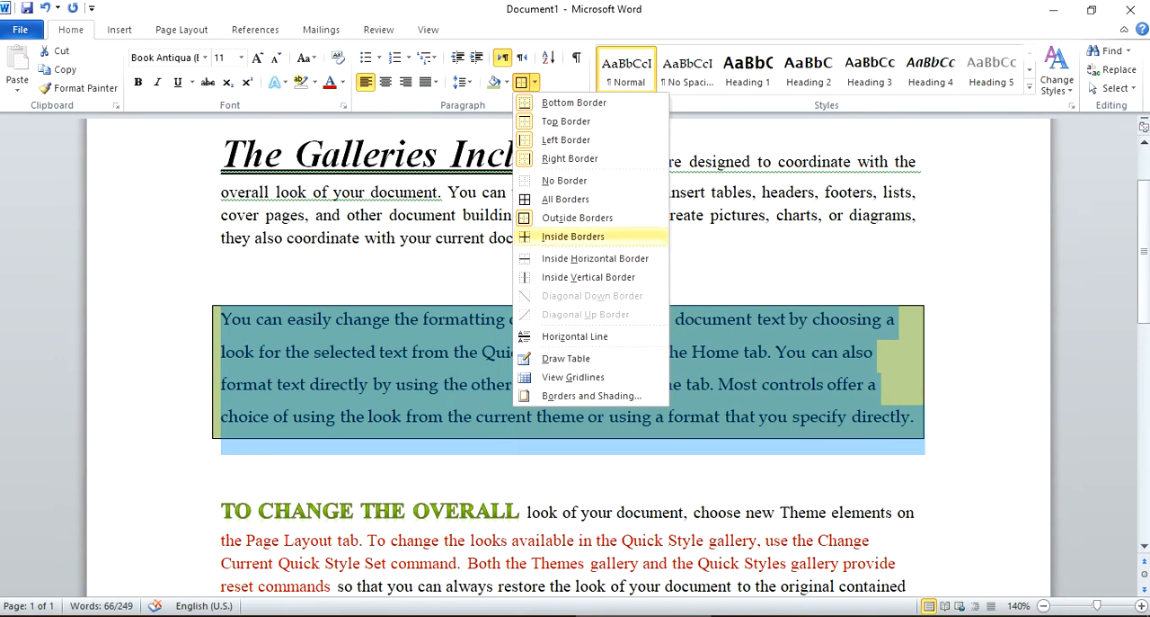
left_click(566, 182)
left_click(532, 84)
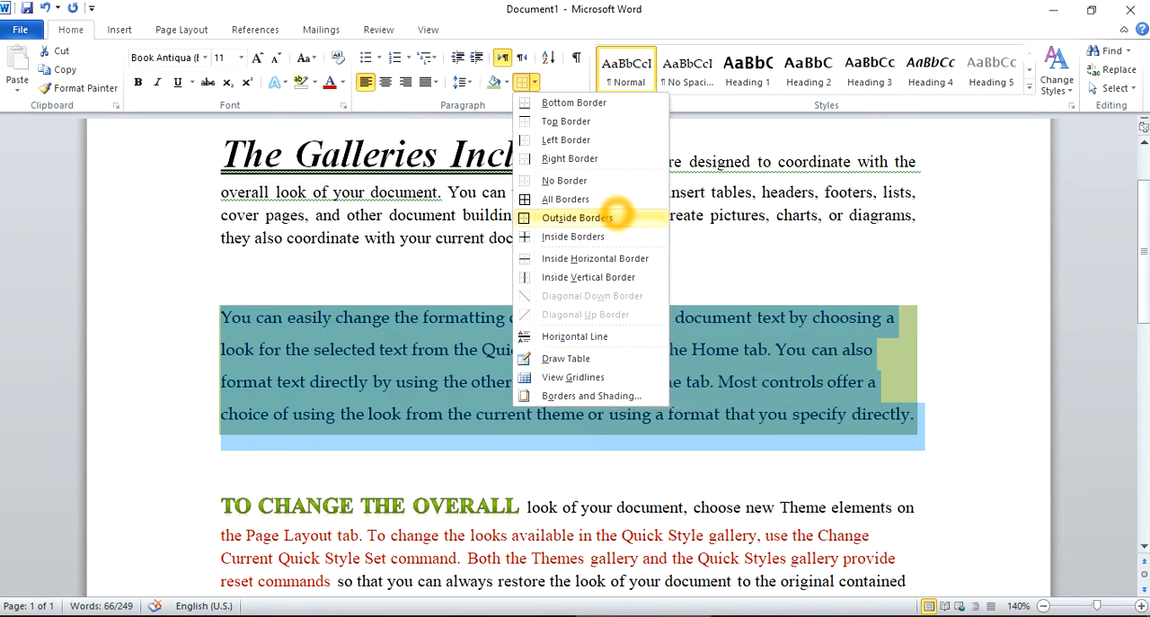
left_click(119, 29)
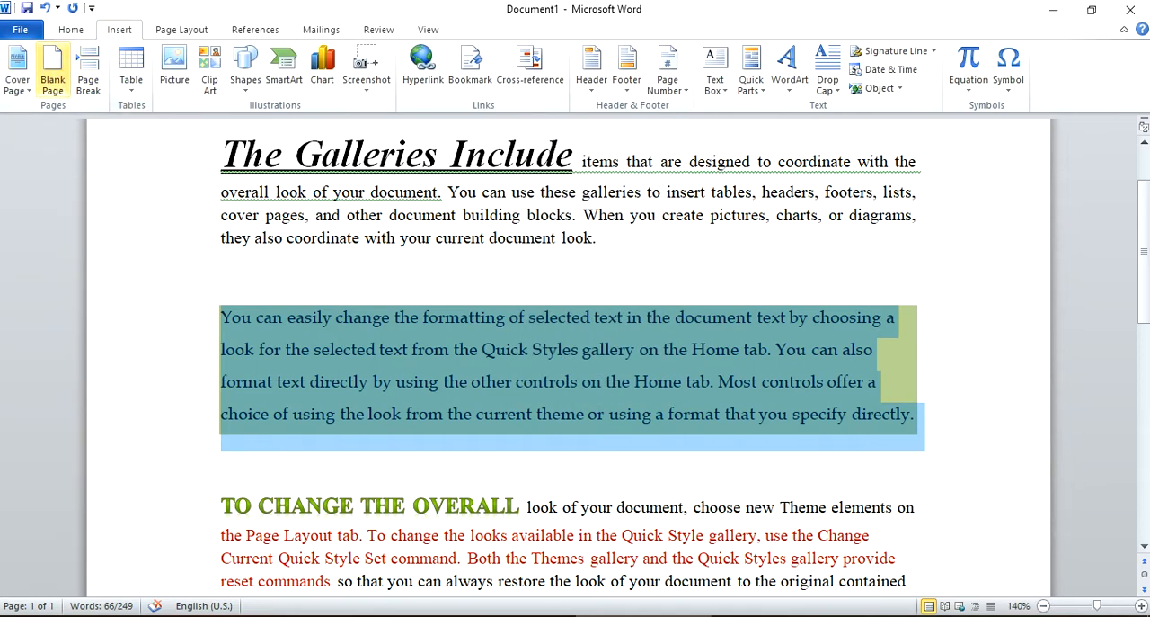
left_click(72, 30)
left_click(573, 272)
left_click(618, 350)
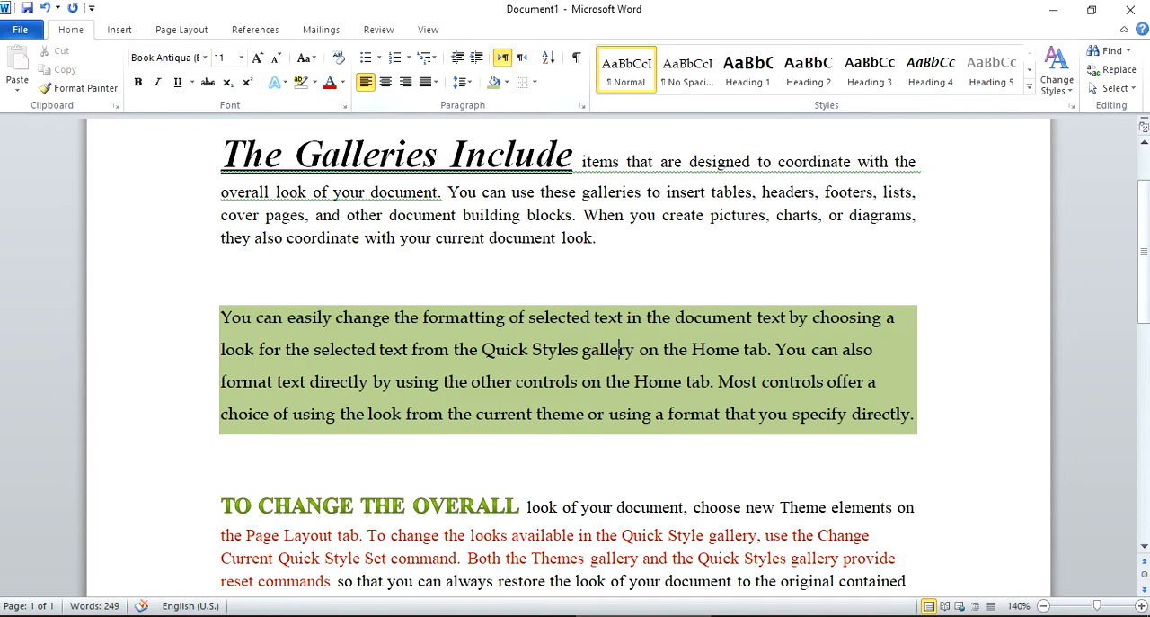
Delete the line with the subscript and superscript X2 samples below the document's last paragraph.
scroll(432, 411, "down", 5)
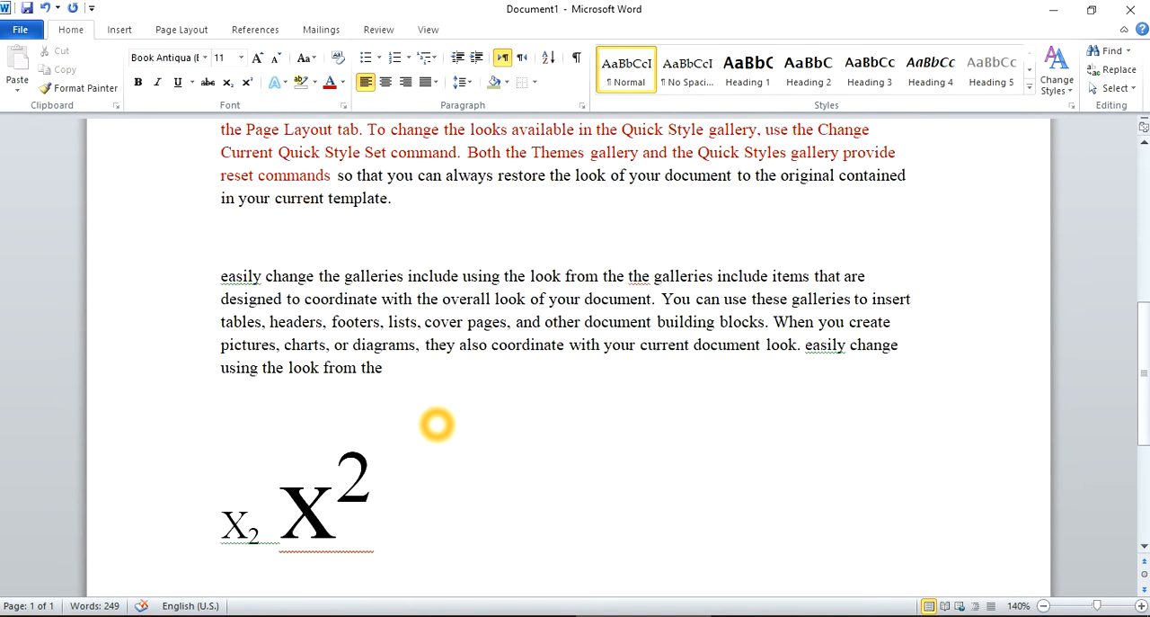
left_click_drag(457, 480, 155, 508)
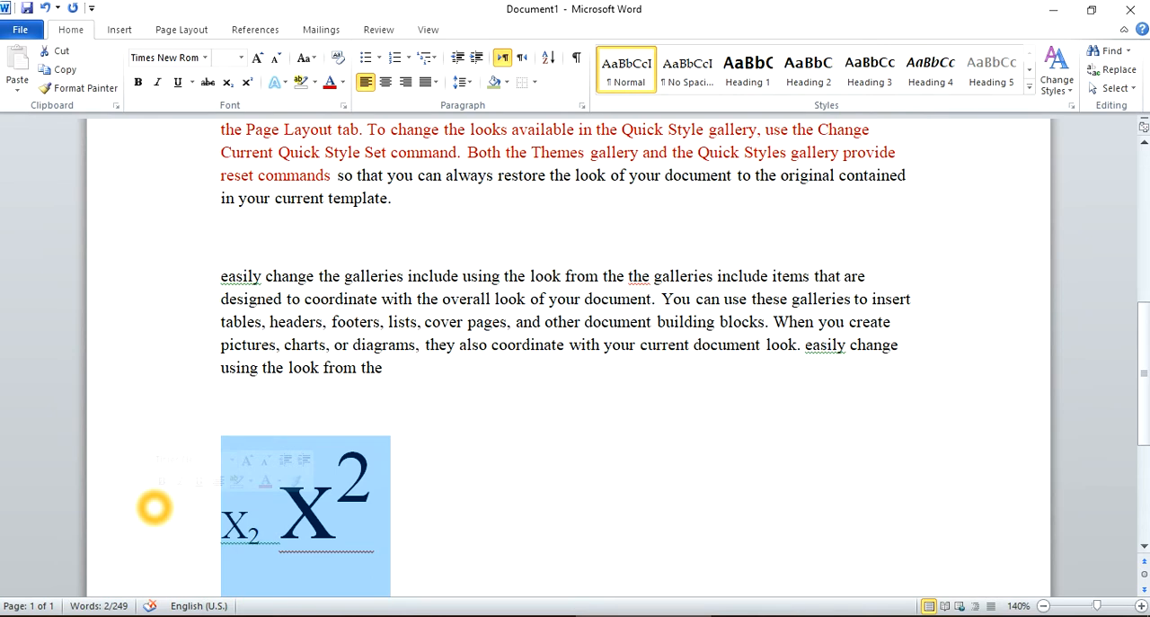
key("Delete")
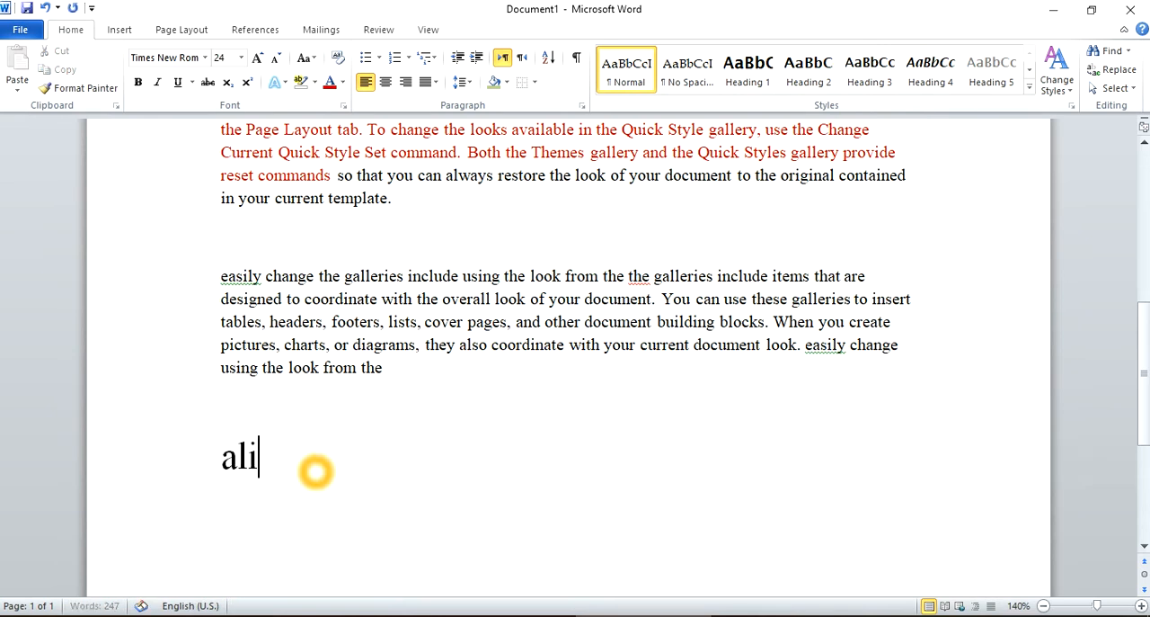
Enter four lowercase first names on separate lines below the last paragraph.
type("zain")
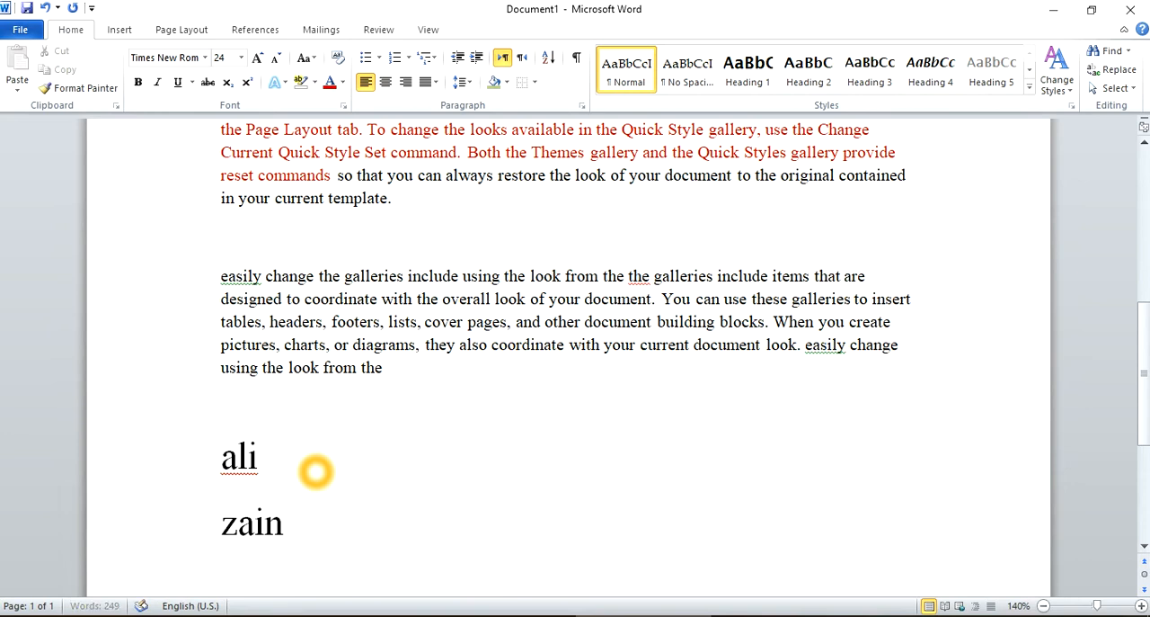
scroll(315, 471, "down", 1)
key("Return")
type("bilal")
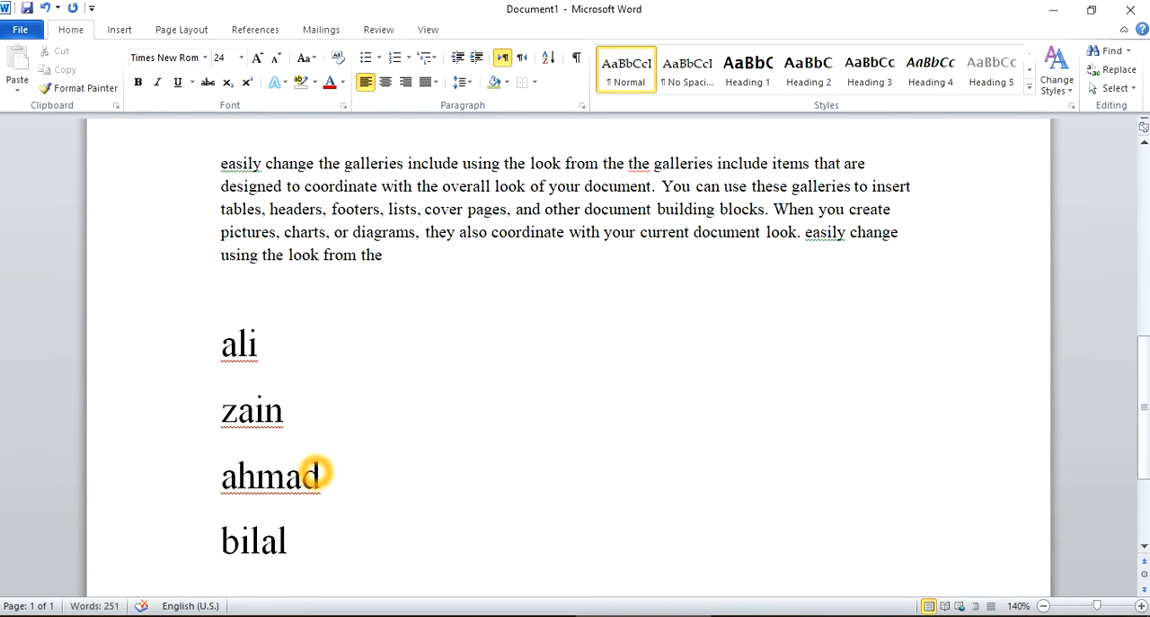
key("Return")
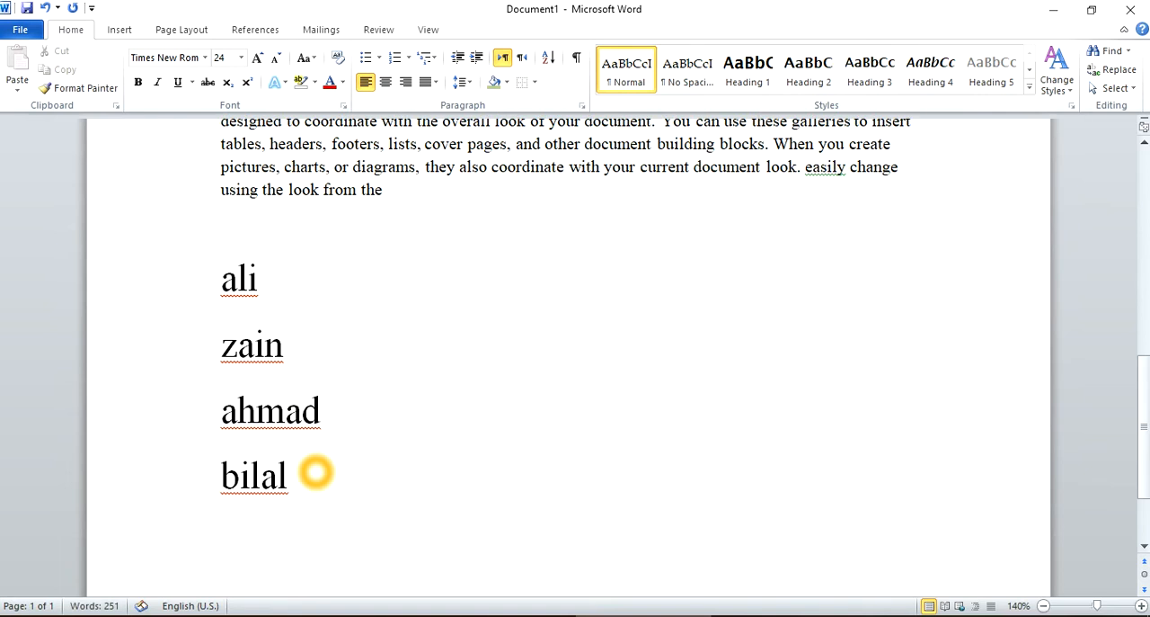
Format the four name lines as a checkmark bulleted list and switch the bullets to the four-diamond symbol.
left_click_drag(315, 472, 152, 318)
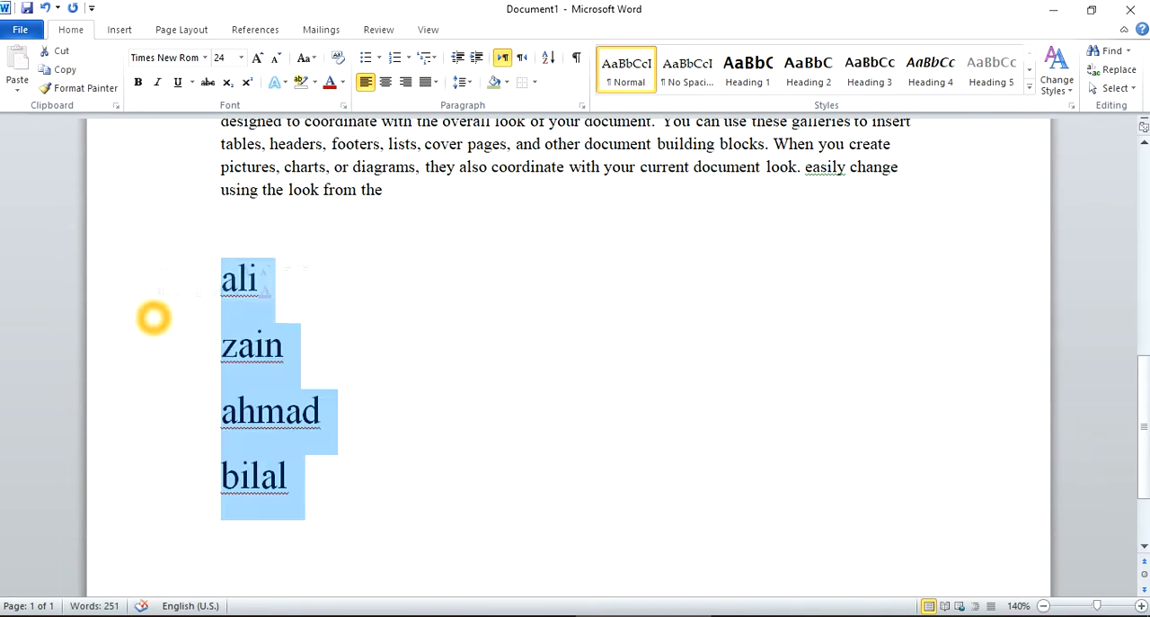
left_click(379, 56)
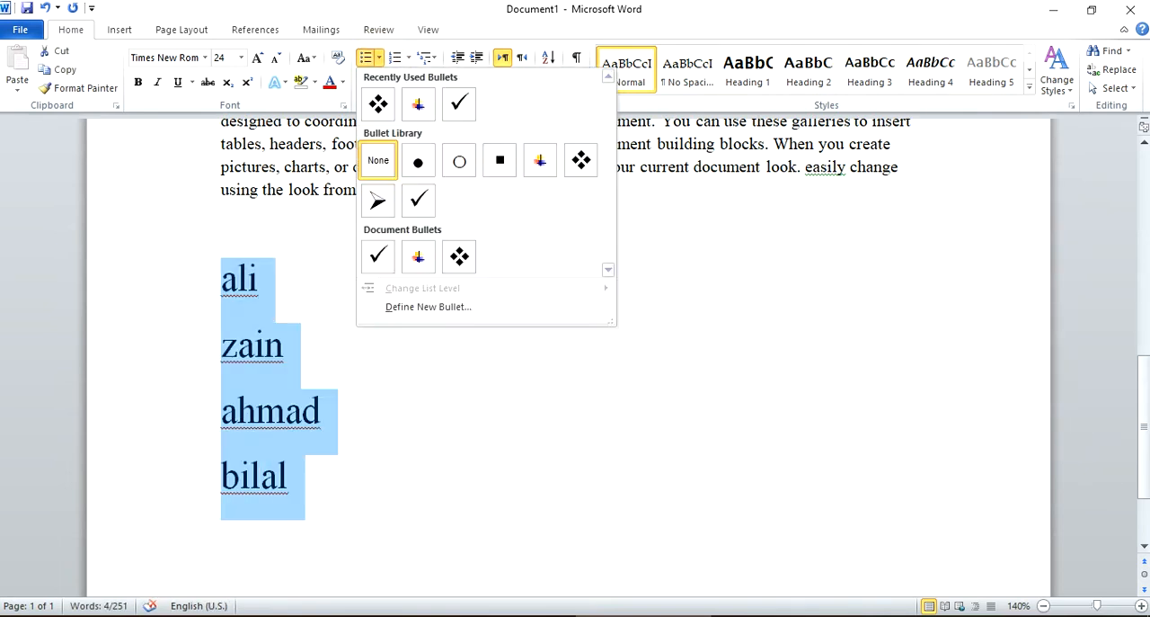
left_click(460, 103)
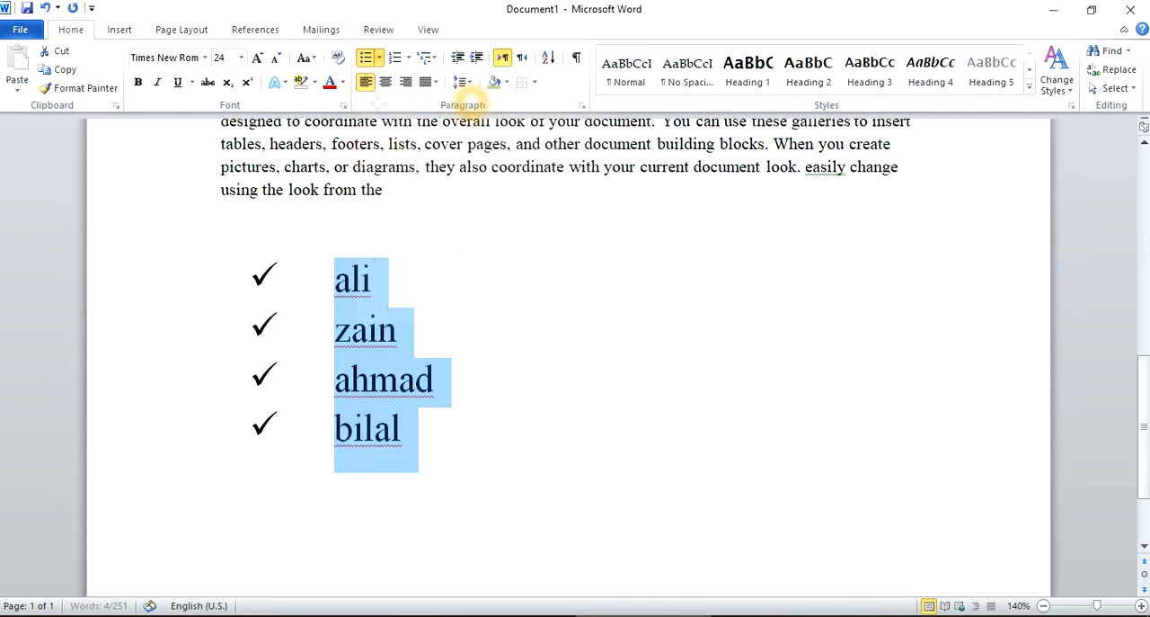
left_click(379, 57)
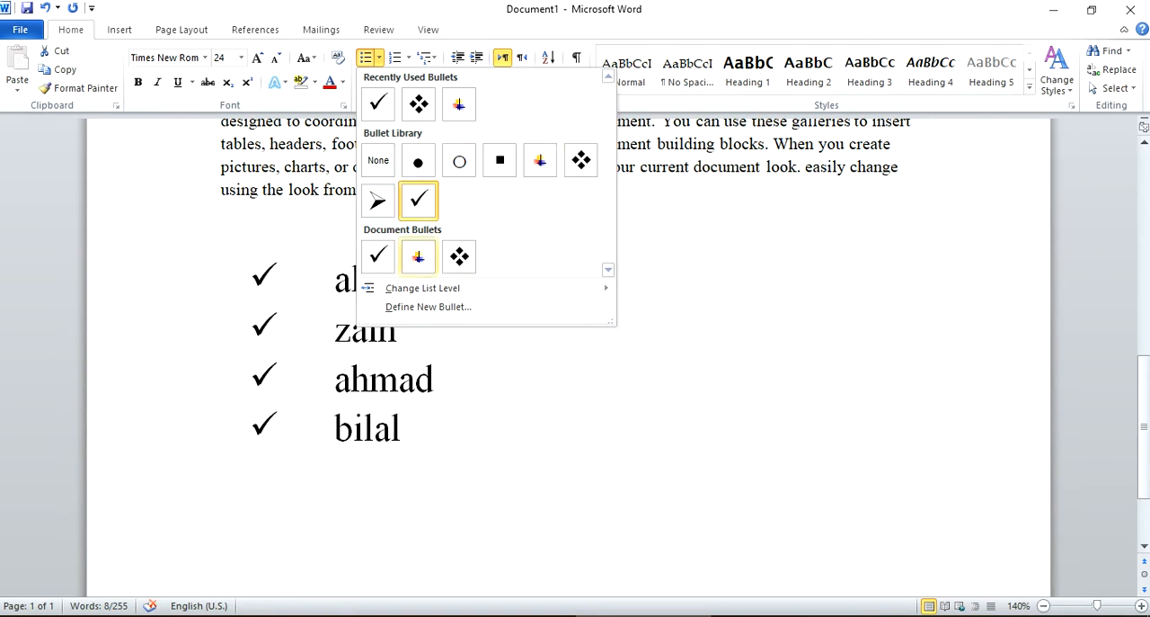
left_click(579, 162)
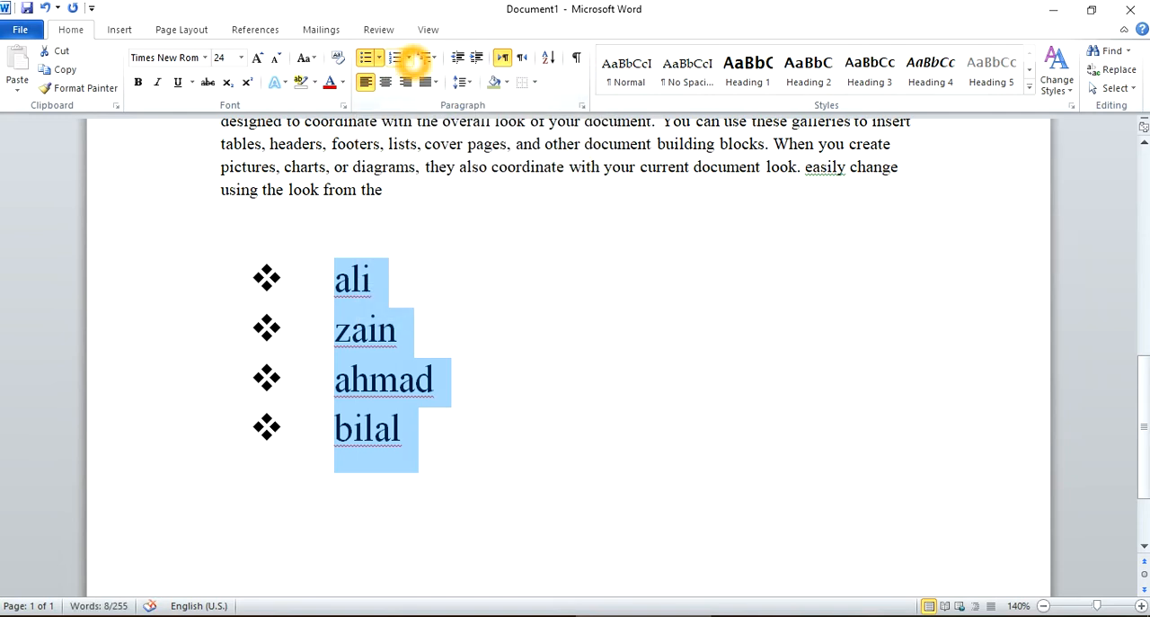
Number the four names in the a), b), c) format and insert an empty list item after the first name.
left_click(409, 58)
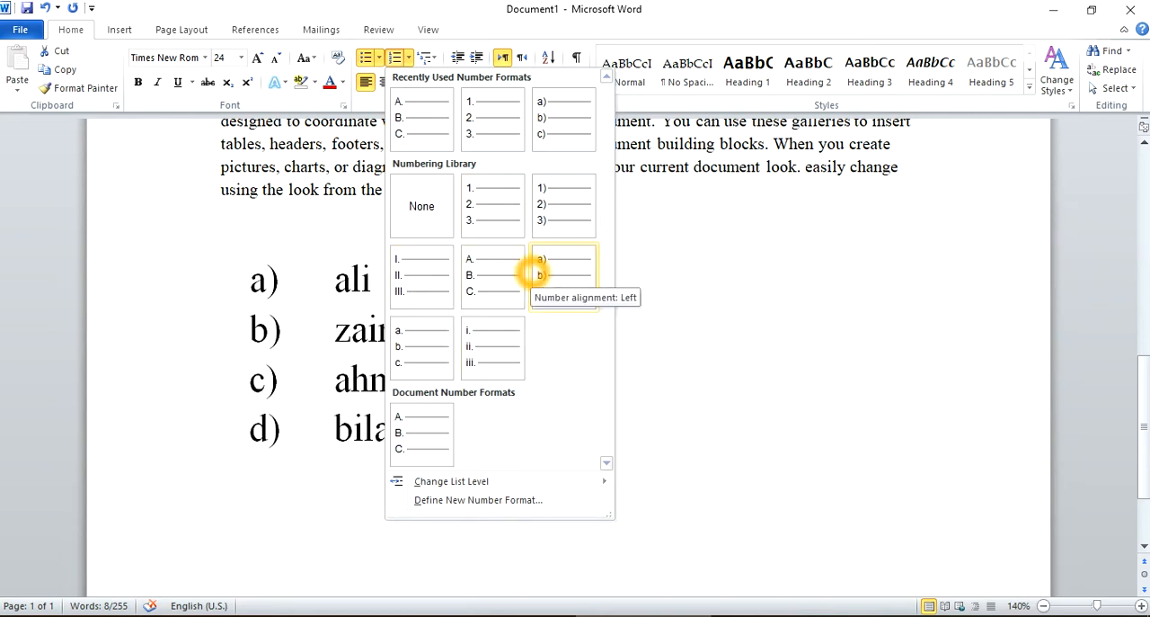
left_click(532, 275)
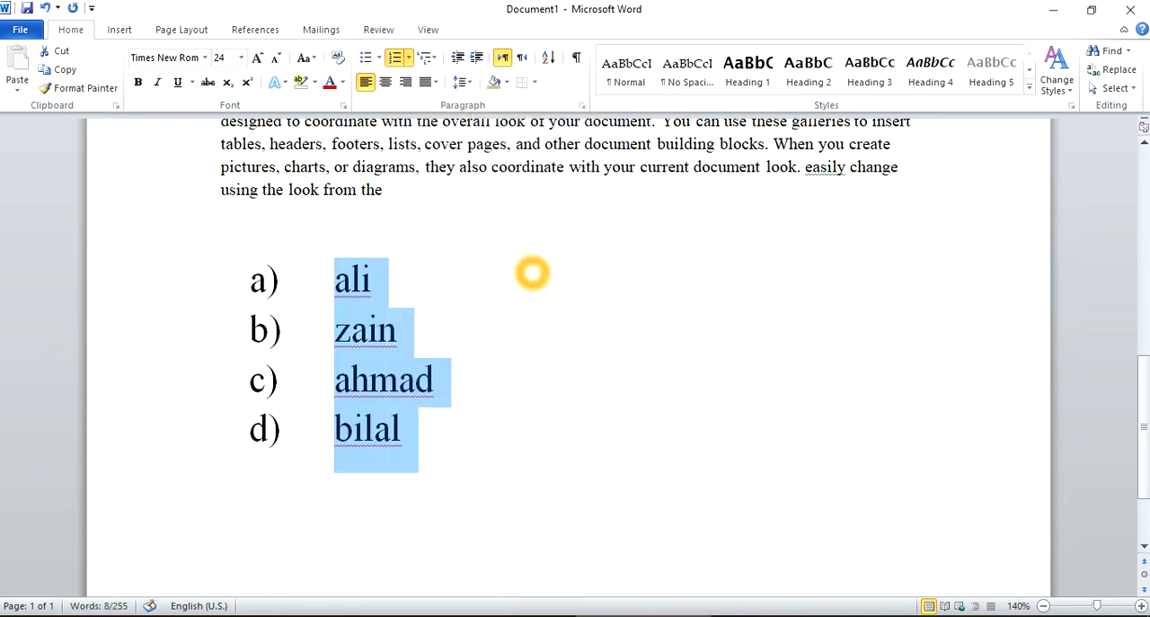
left_click(412, 279)
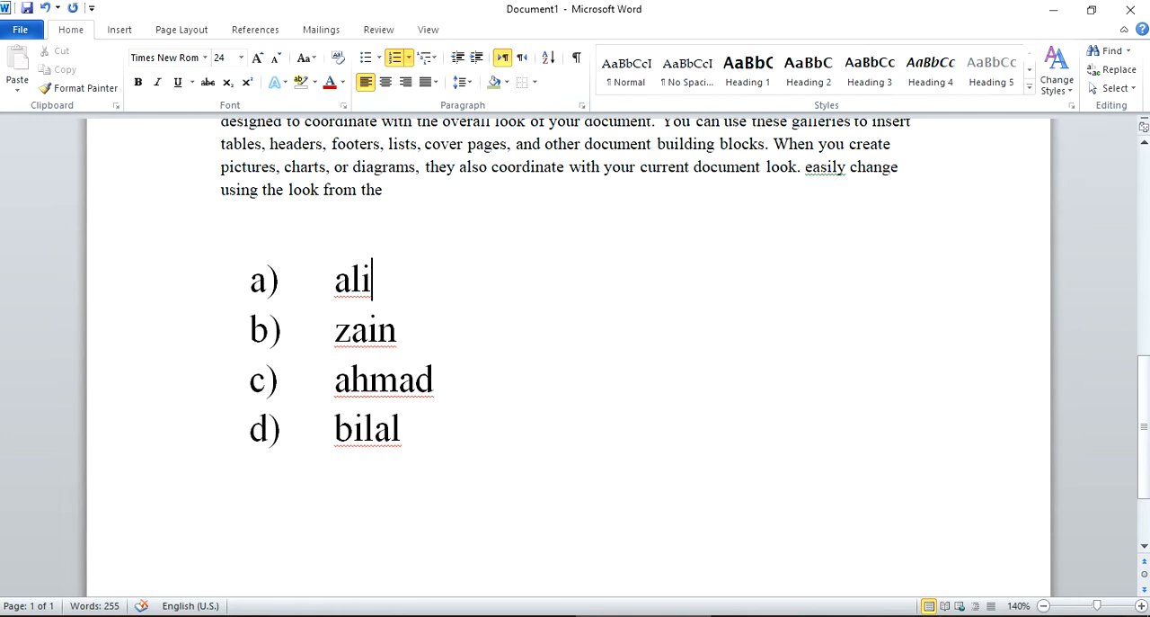
key("Return")
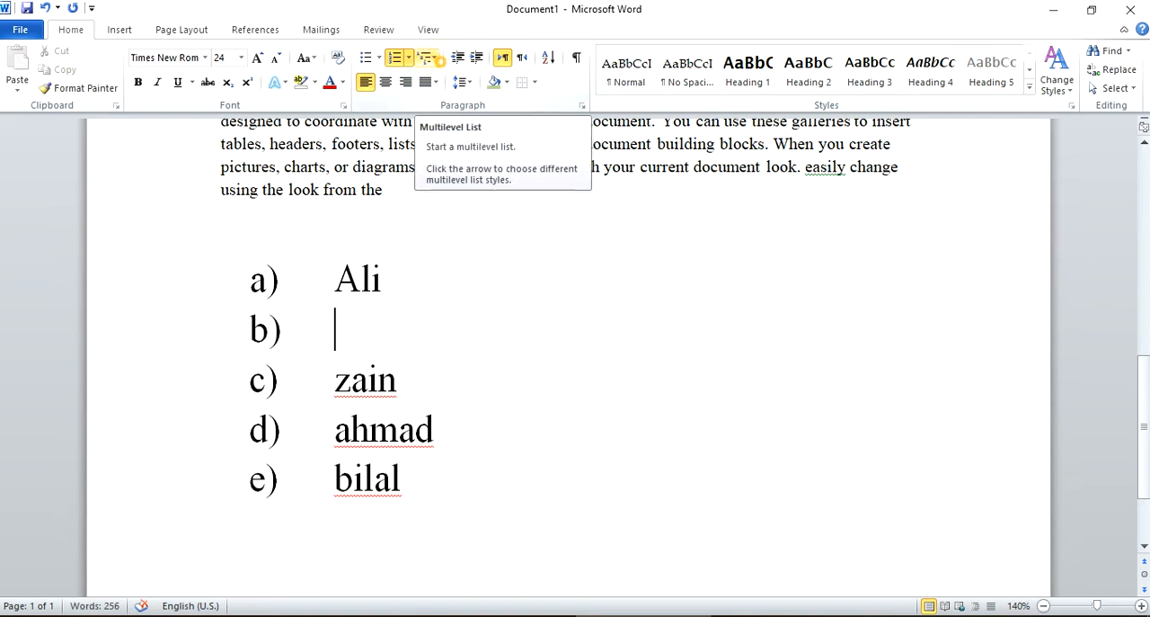
Start defining a new multilevel list for the names and set the level 2 number style to I, II, III.
left_click(433, 57)
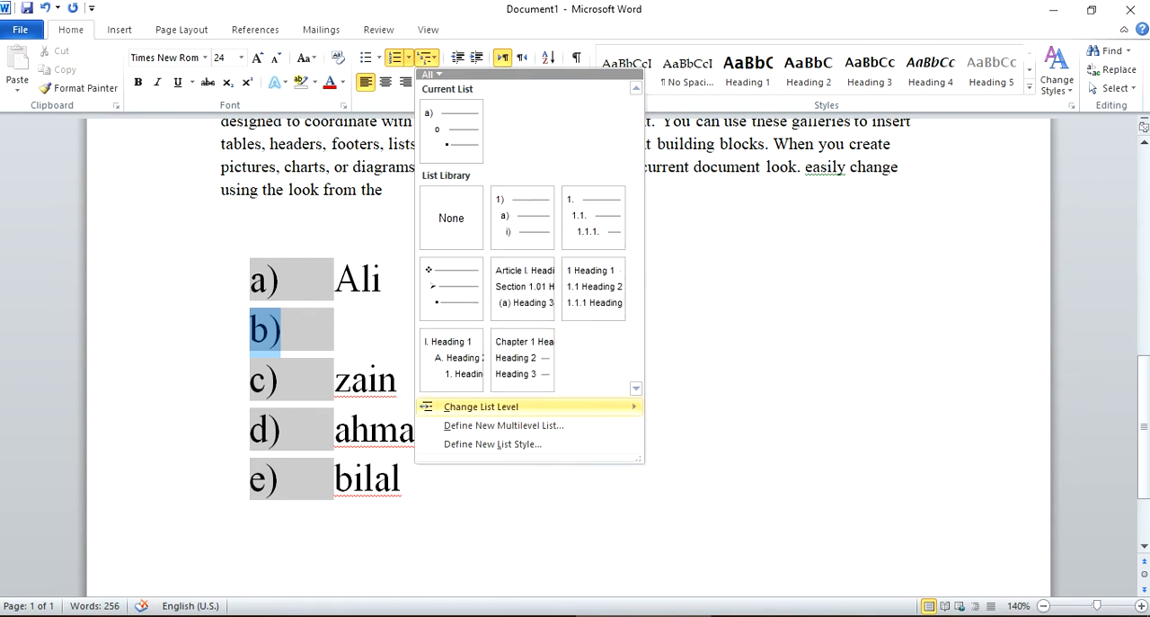
mouse_move(568, 413)
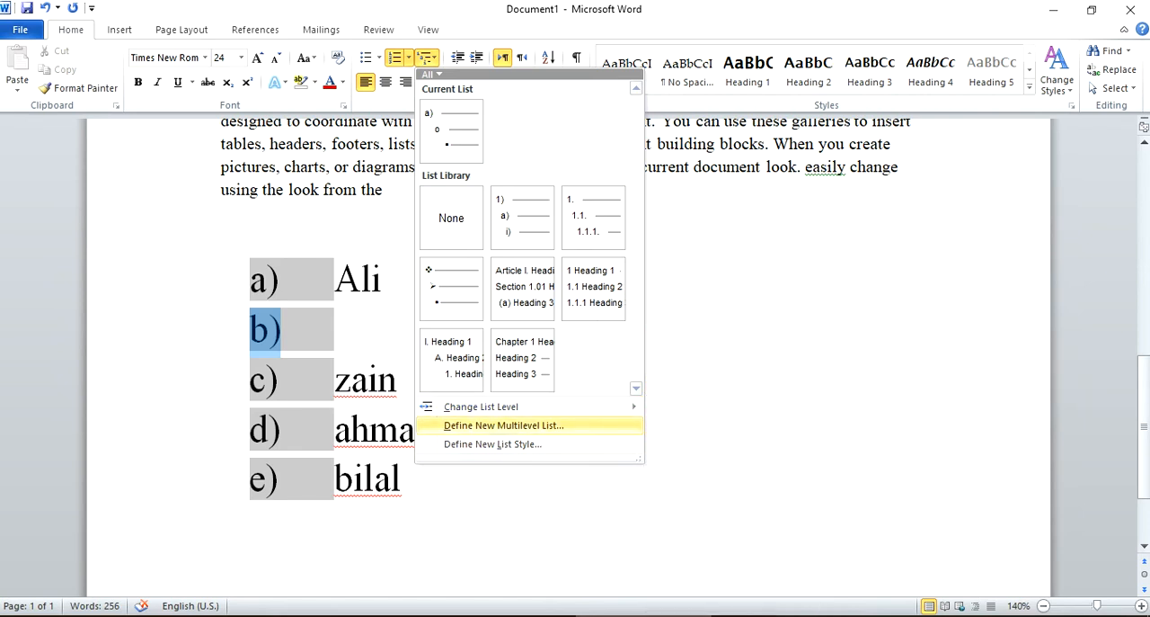
left_click(537, 425)
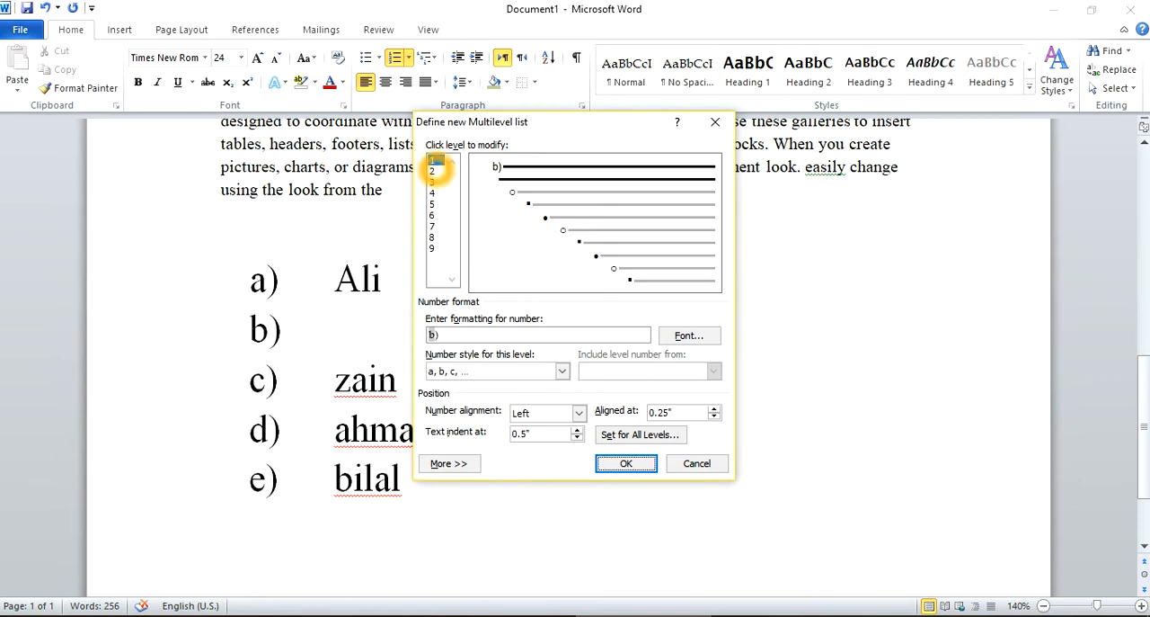
left_click(435, 171)
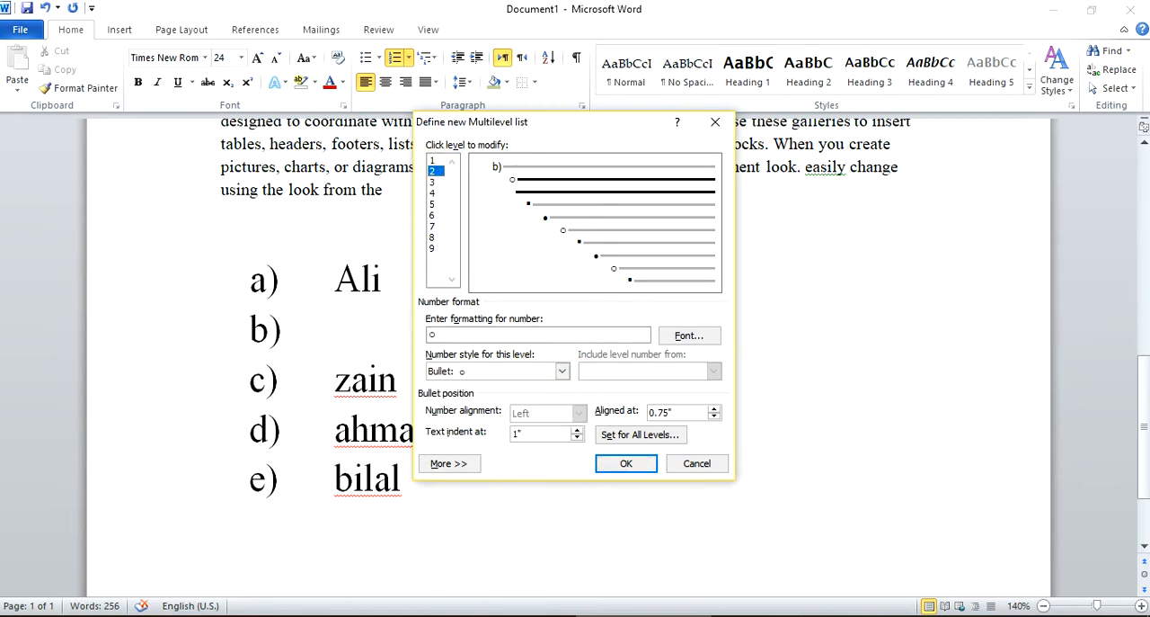
left_click(562, 371)
scroll(493, 410, "up", 2)
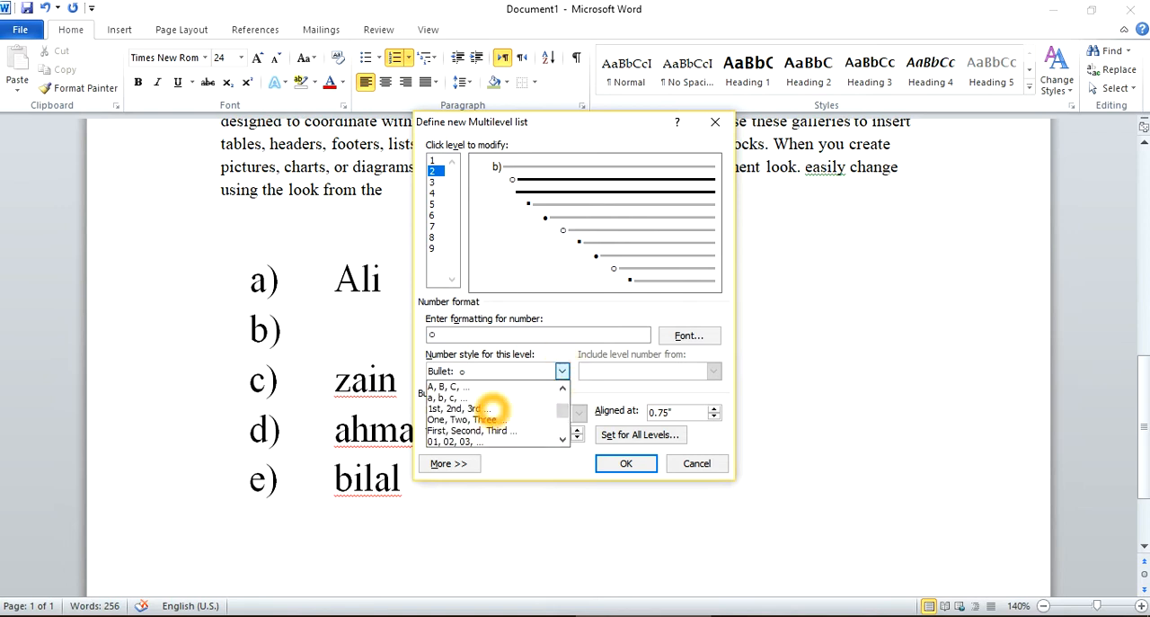
scroll(493, 409, "down", 6)
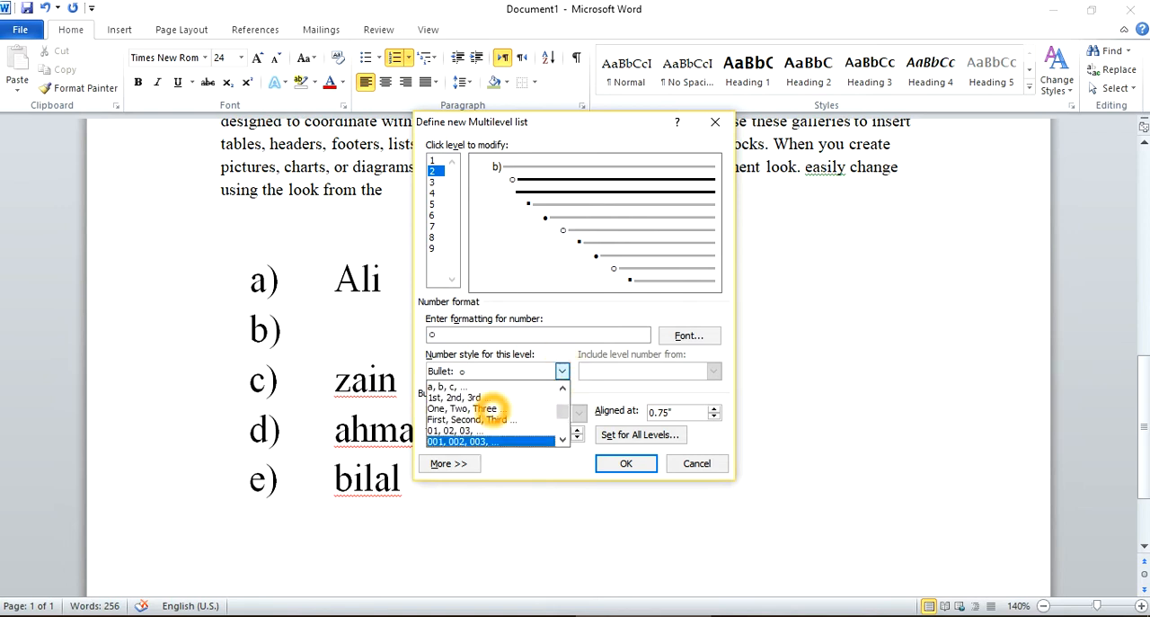
scroll(493, 409, "up", 8)
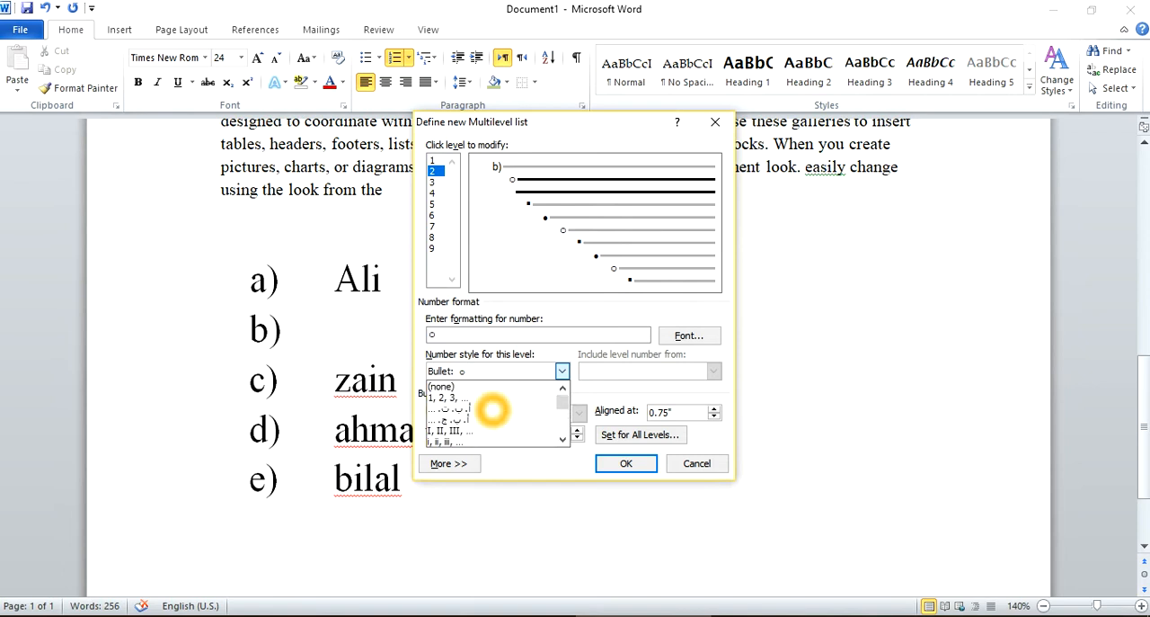
left_click(468, 431)
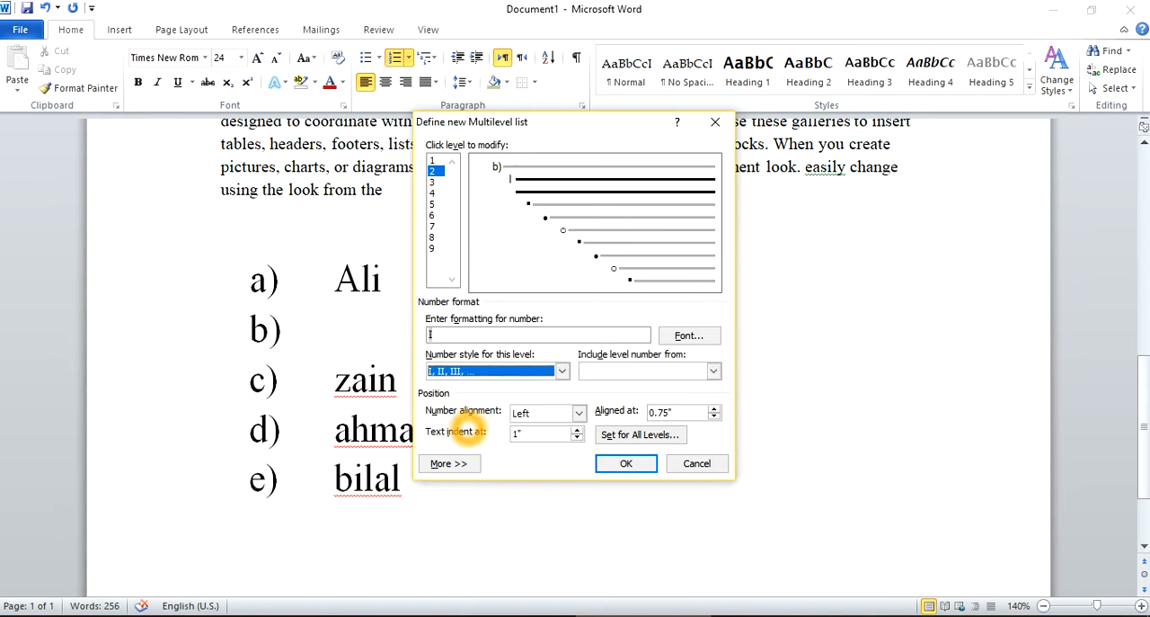
Set the level 3 number style to i, ii, iii and apply the new multilevel list definition.
left_click(440, 184)
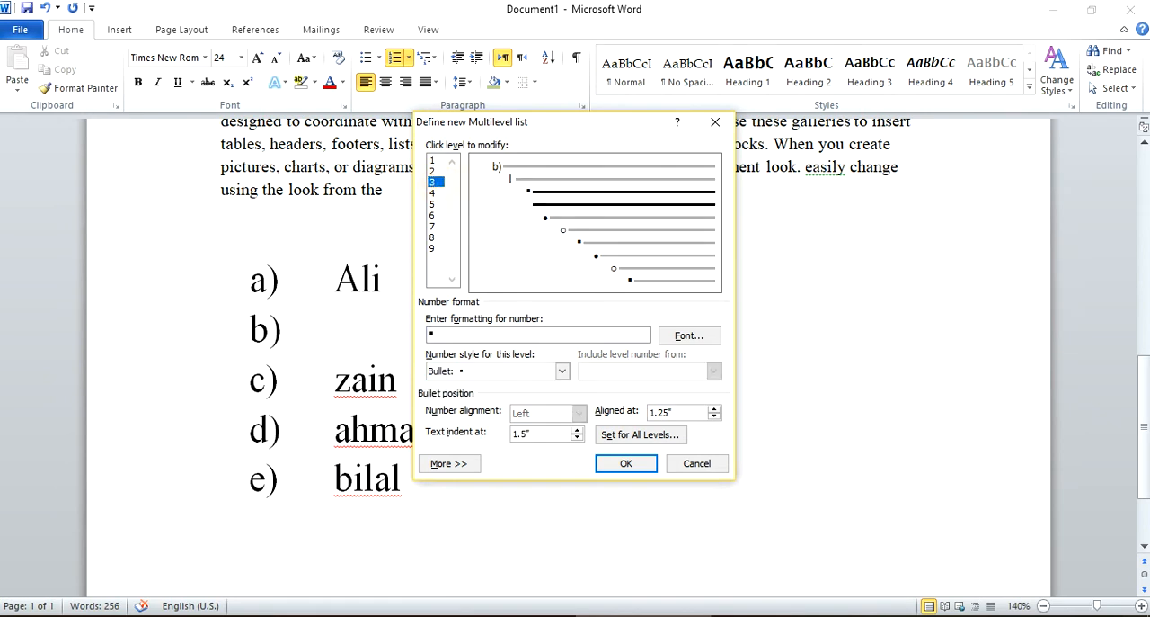
left_click(562, 370)
left_click(564, 418)
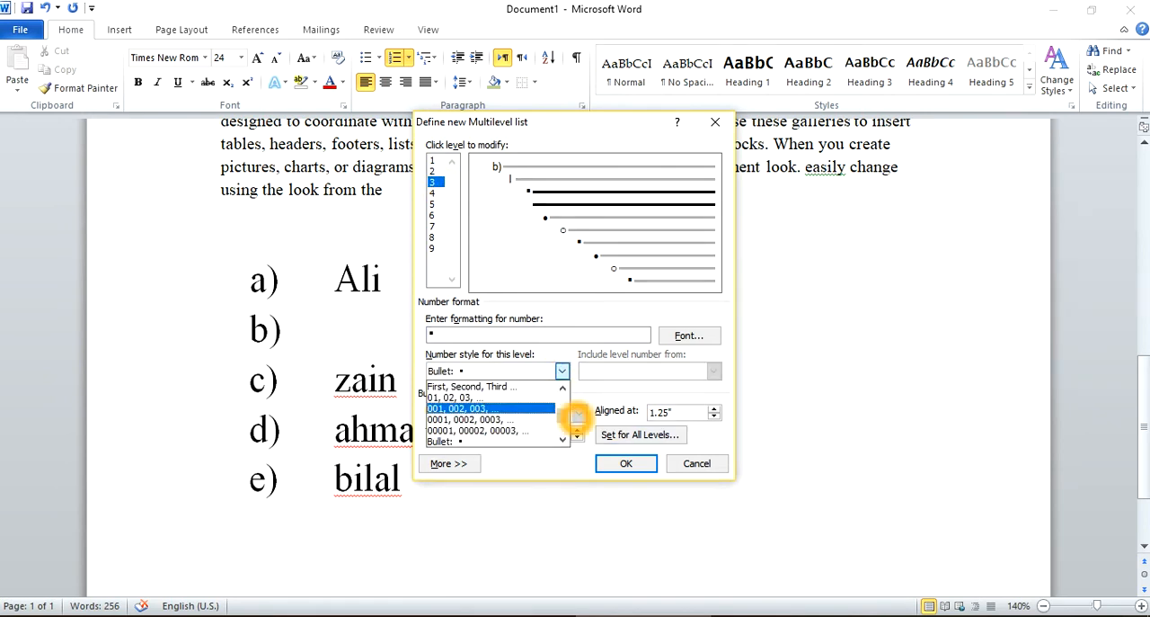
left_click(562, 388)
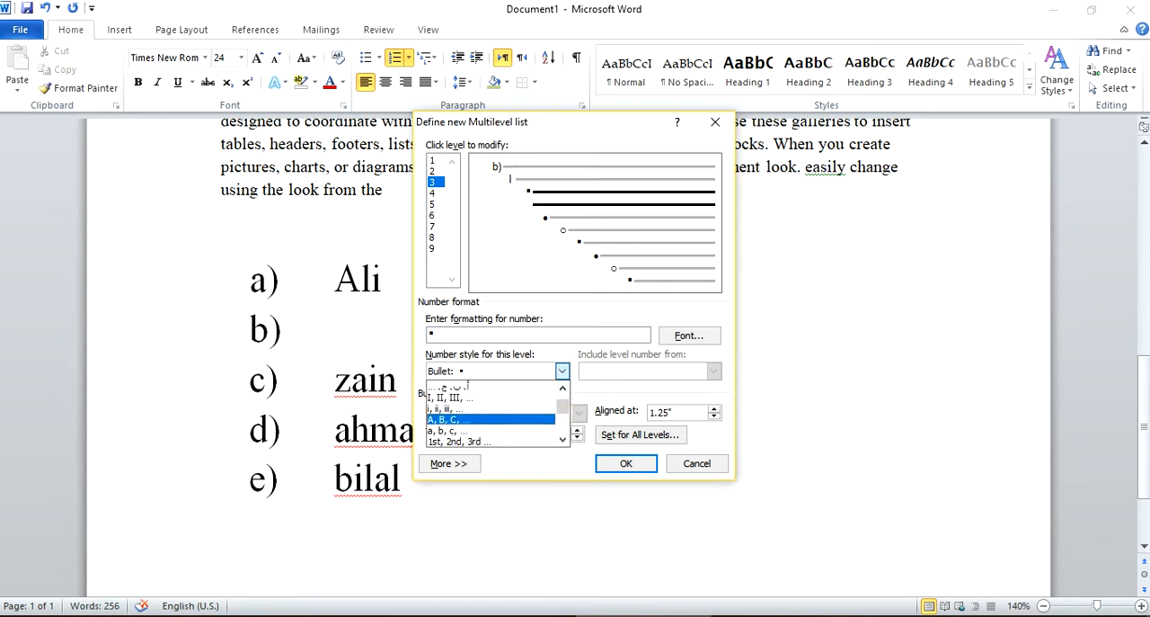
left_click(467, 409)
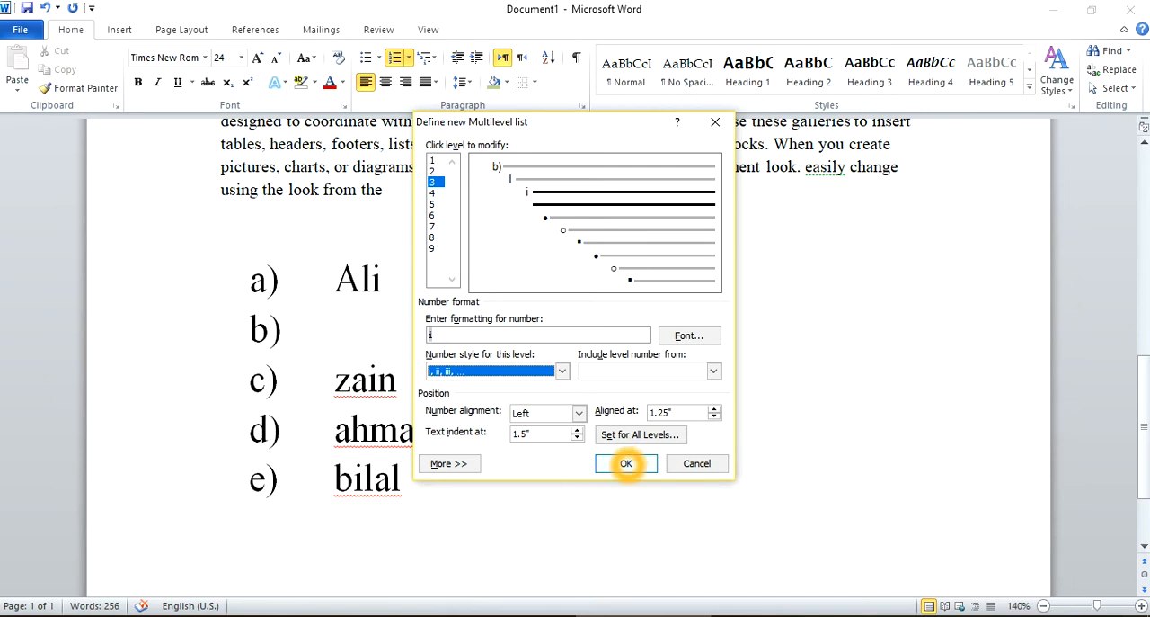
left_click(627, 463)
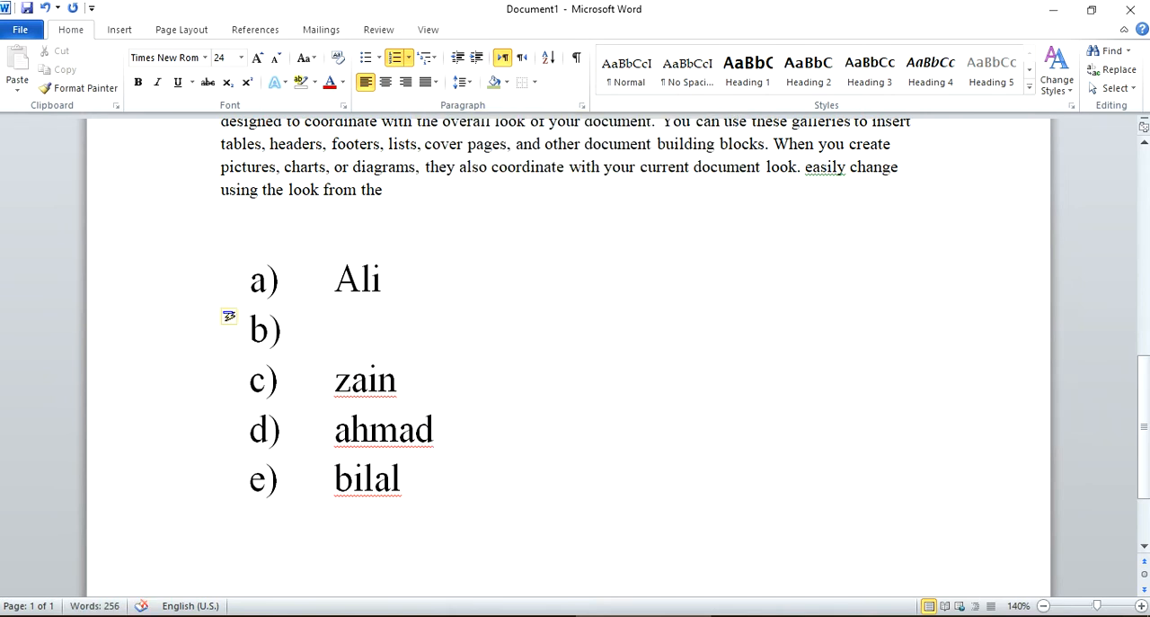
Move the empty list item to the second level, enter "class" as its text and add another item below.
left_click(427, 57)
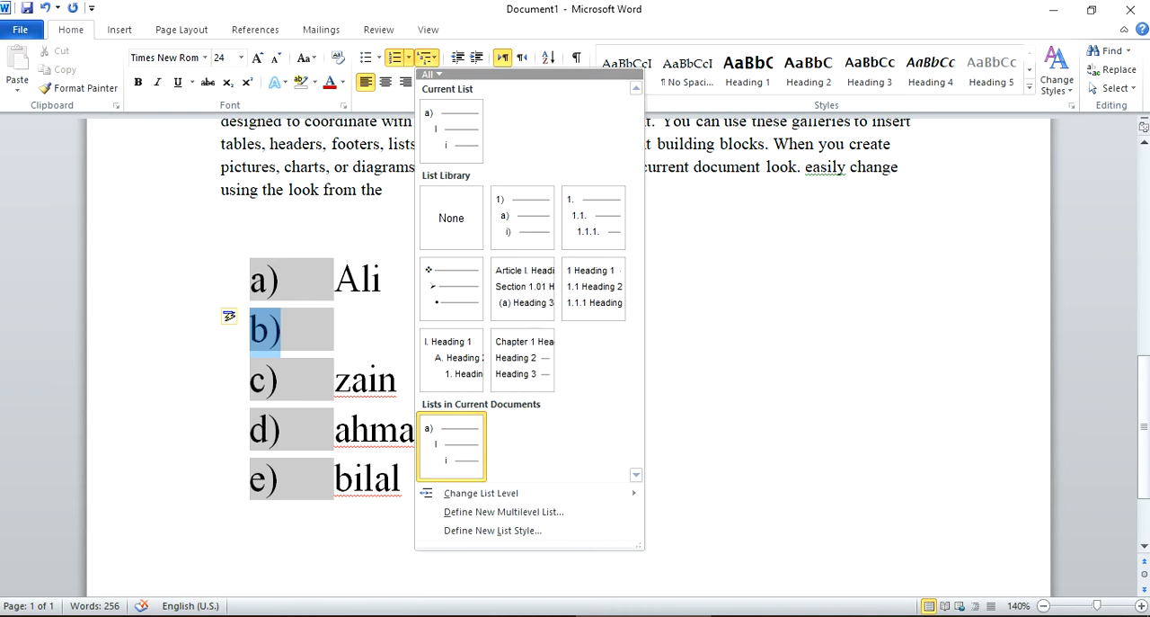
mouse_move(532, 492)
left_click(677, 382)
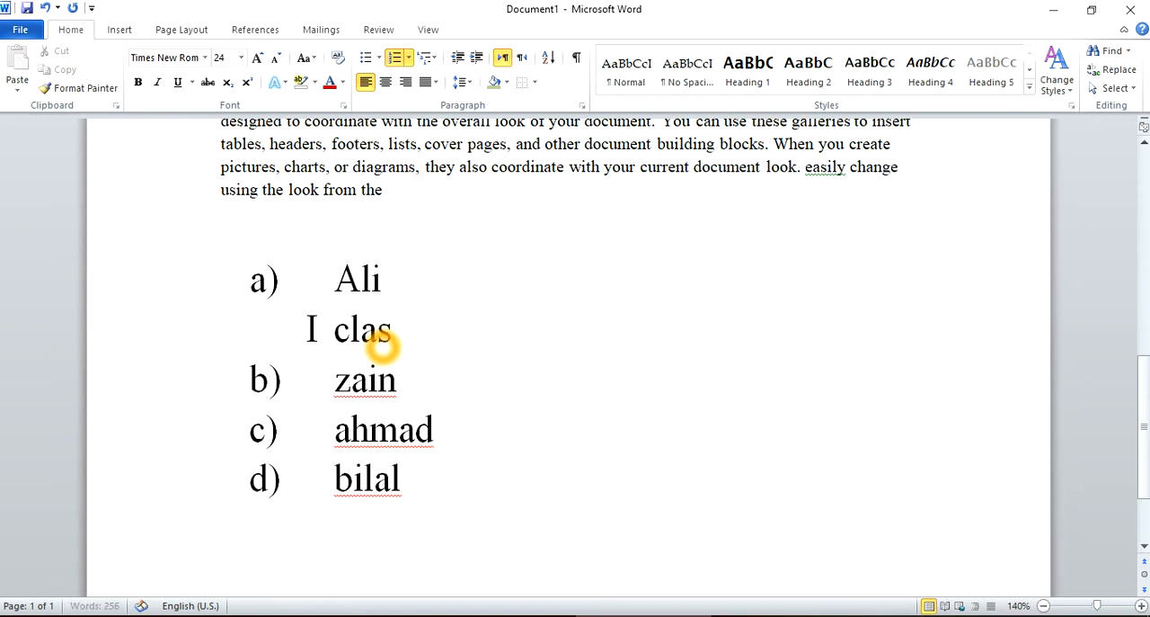
key("Return")
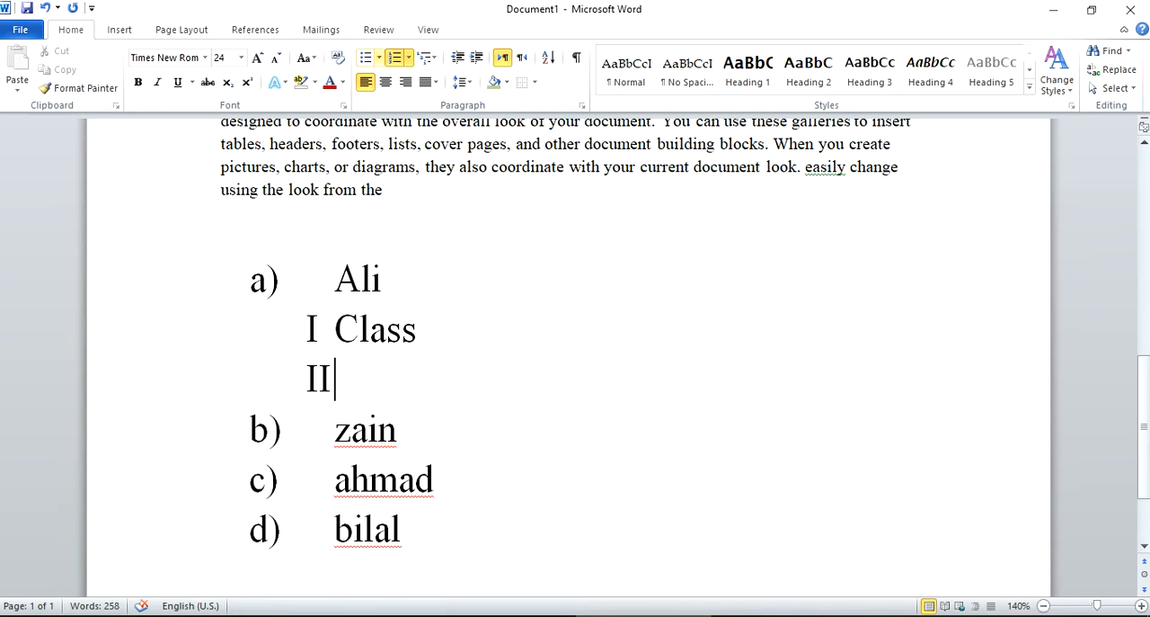
Move the new empty item to the third level, enter "friends" as its text and add another item below.
left_click(426, 56)
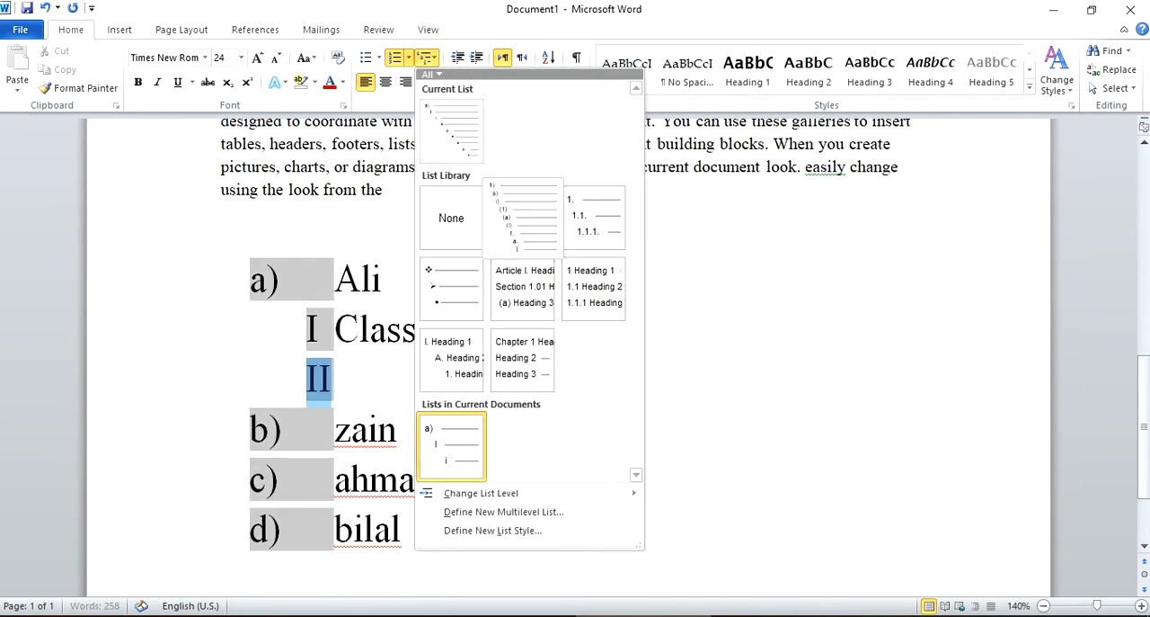
mouse_move(527, 494)
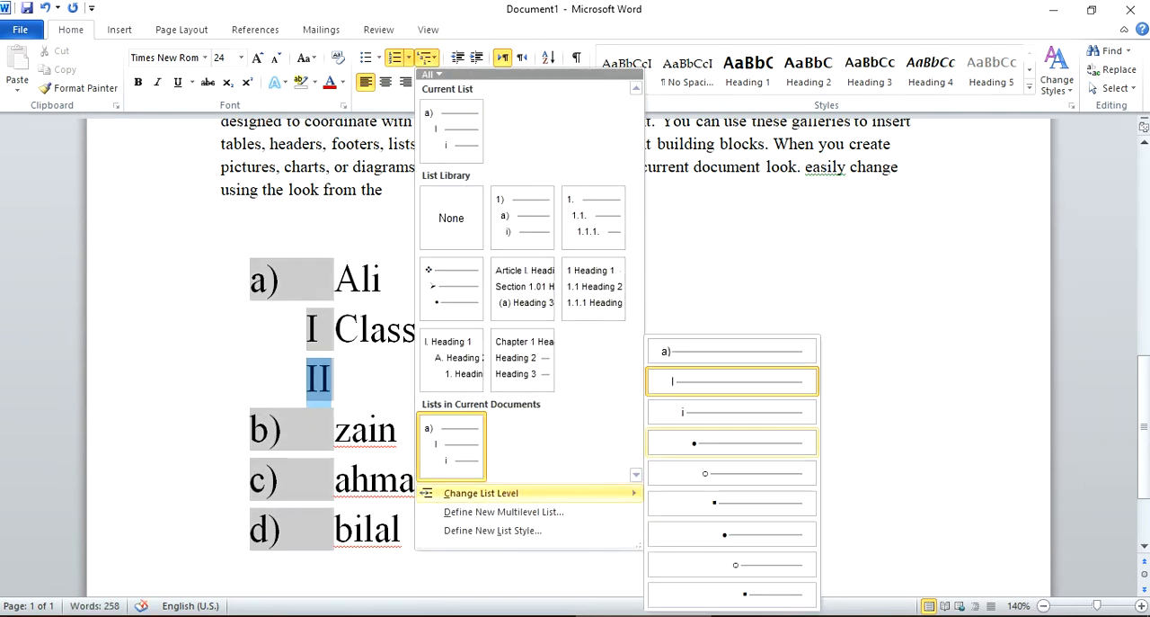
left_click(710, 410)
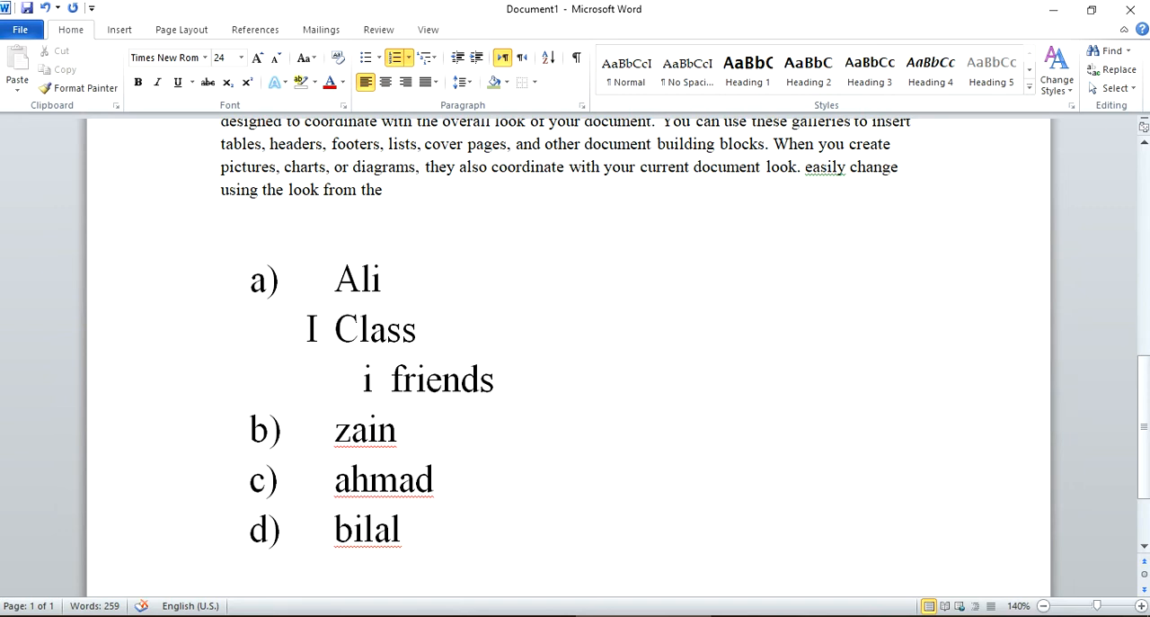
key("Return")
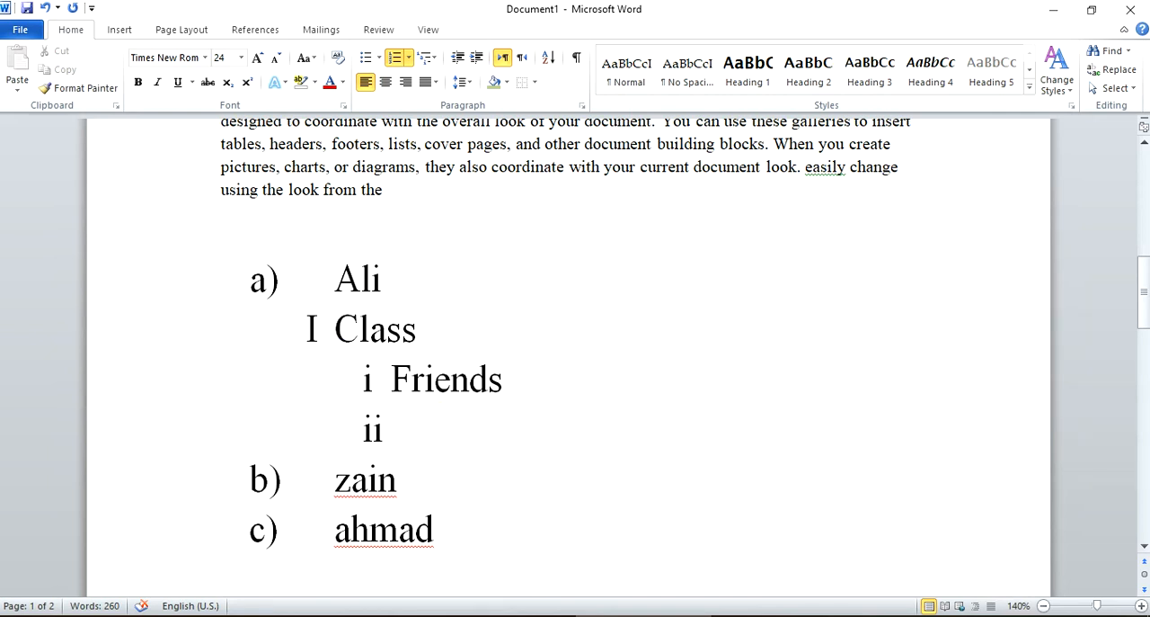
Undo the multilevel sub-items and the inserted empty item, back to the plain four-name a) to d) list.
key("ctrl+z")
key("ctrl+z")
key("ctrl+z")
key("ctrl+z")
key("ctrl+z")
key("ctrl+z")
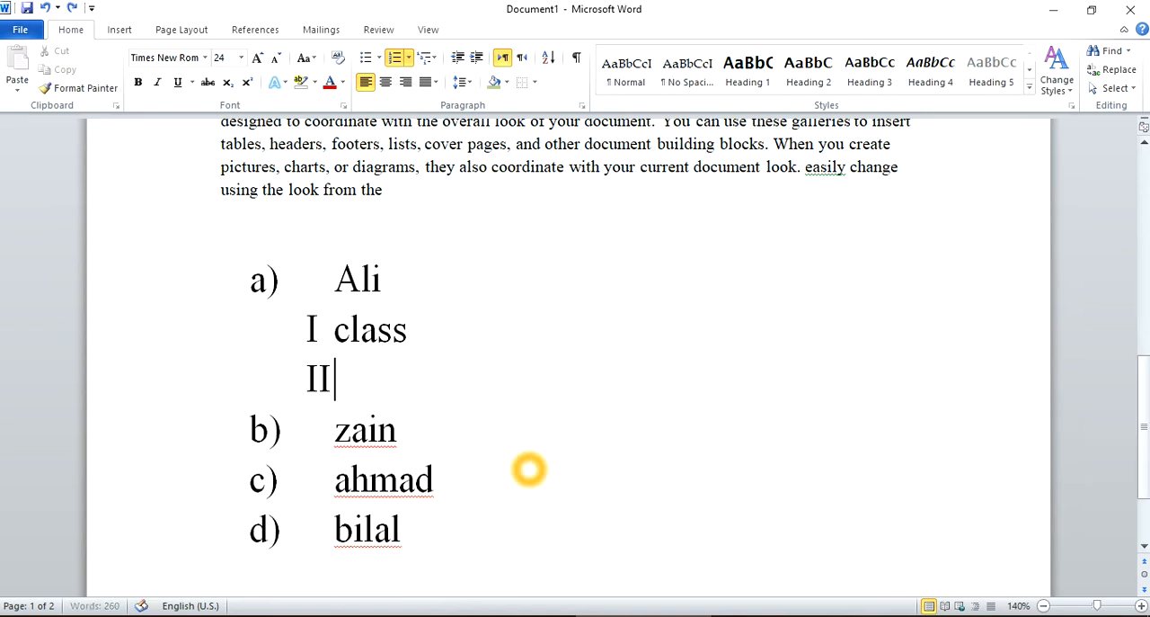
key("ctrl+z")
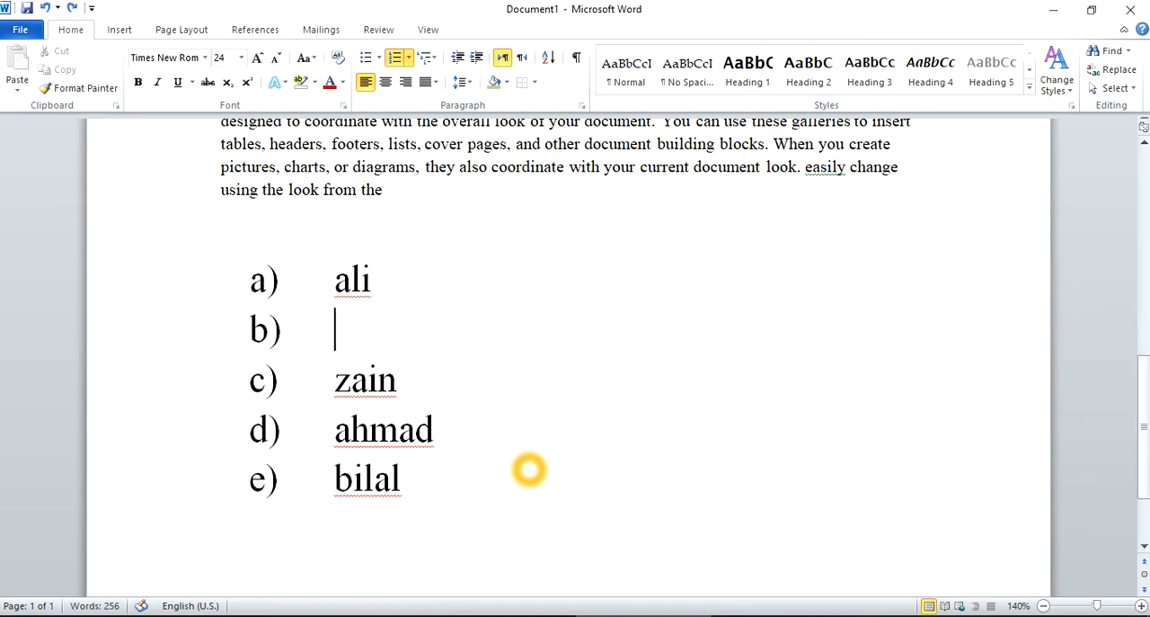
key("ctrl+z")
left_click(467, 409)
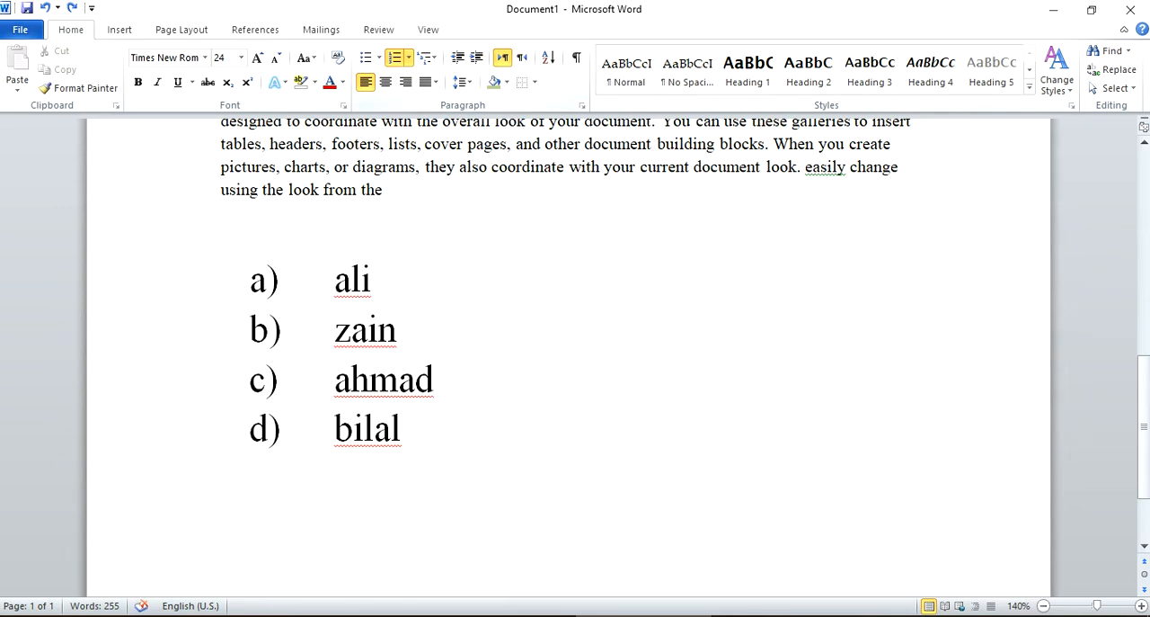
Sort the four listed names by paragraphs as text in descending order.
left_click_drag(441, 442, 259, 281)
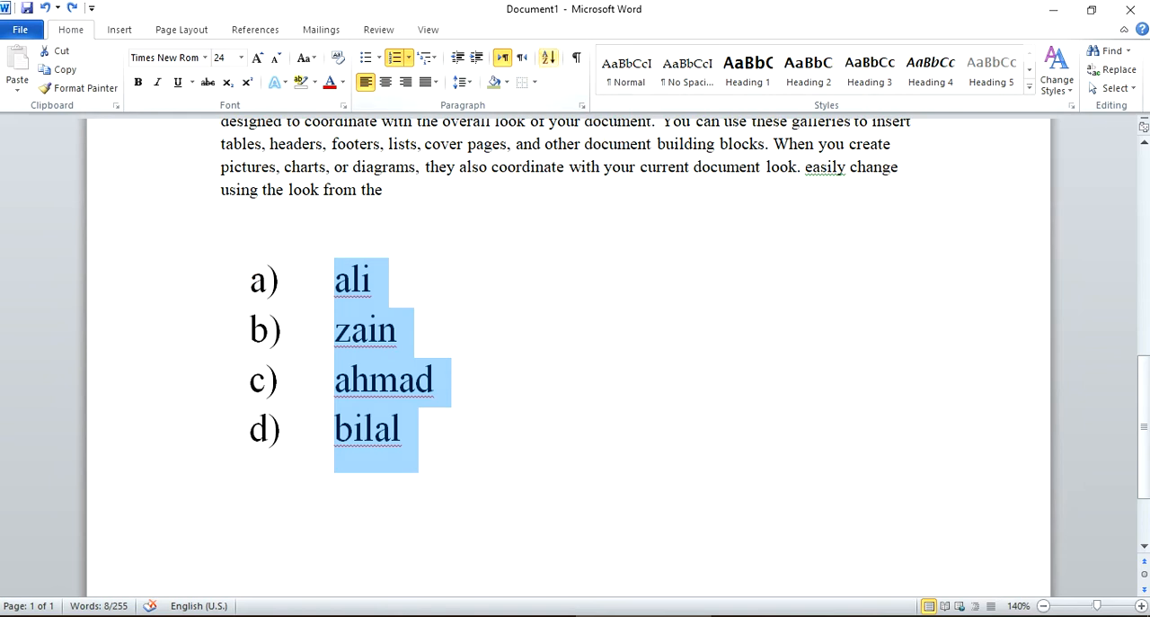
left_click(554, 60)
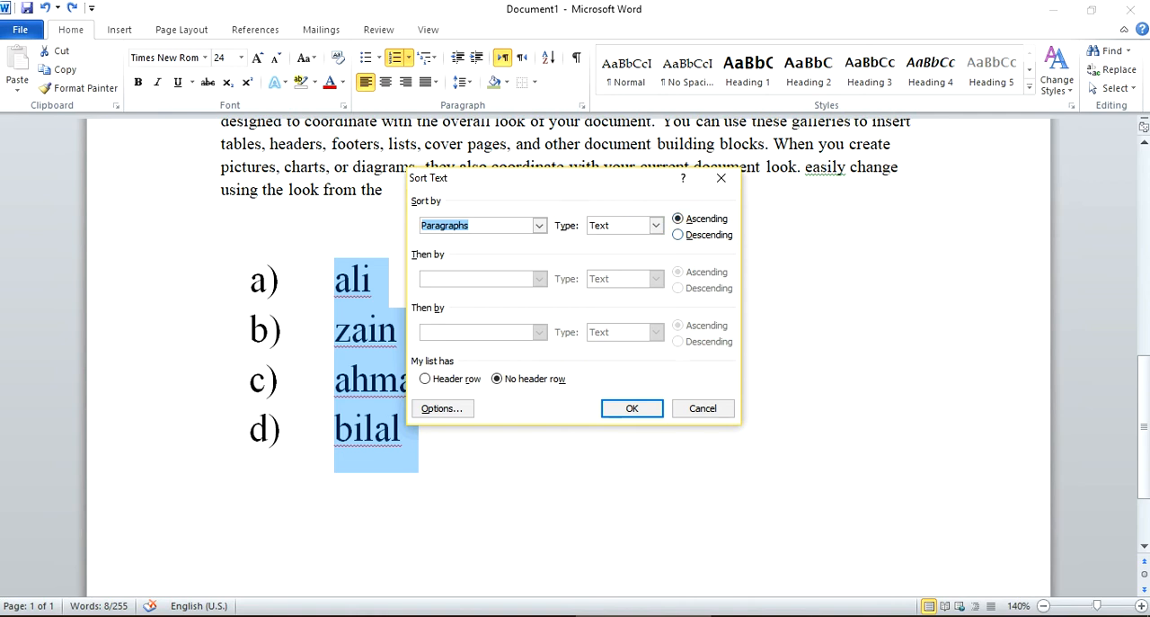
left_click(656, 224)
left_click(639, 243)
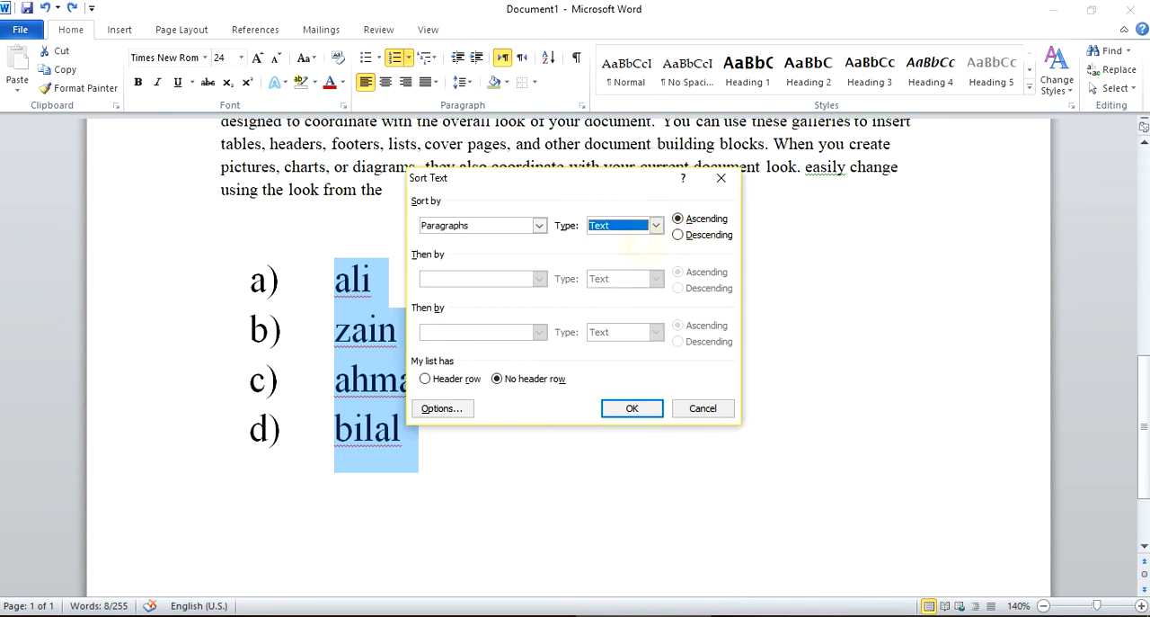
left_click(538, 224)
left_click(539, 226)
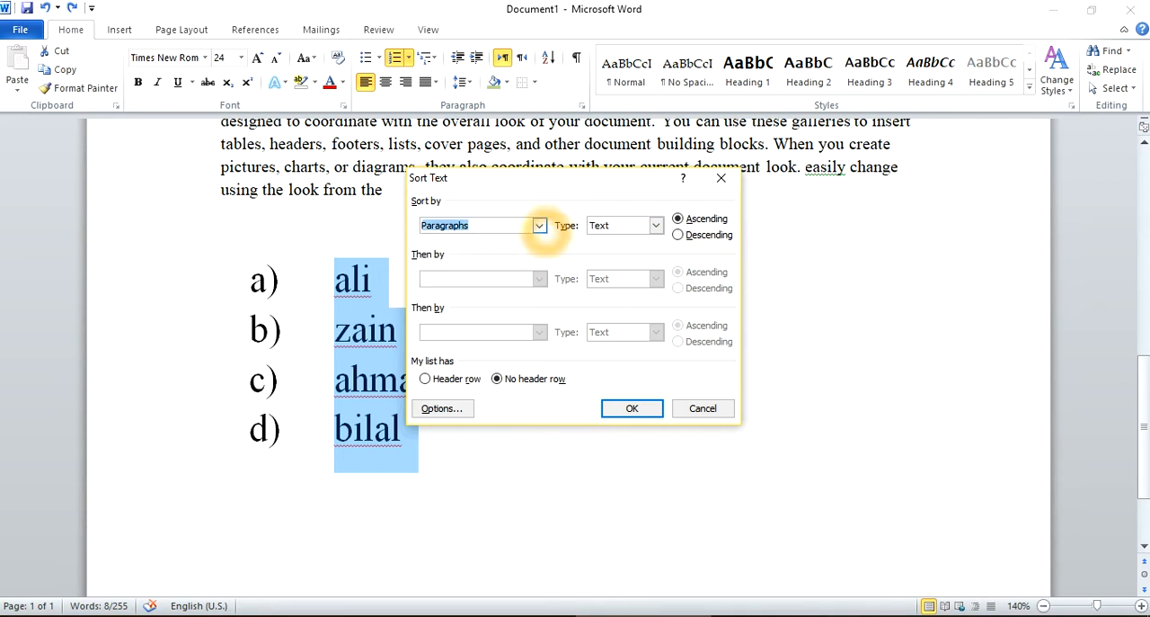
left_click(656, 226)
left_click(656, 226)
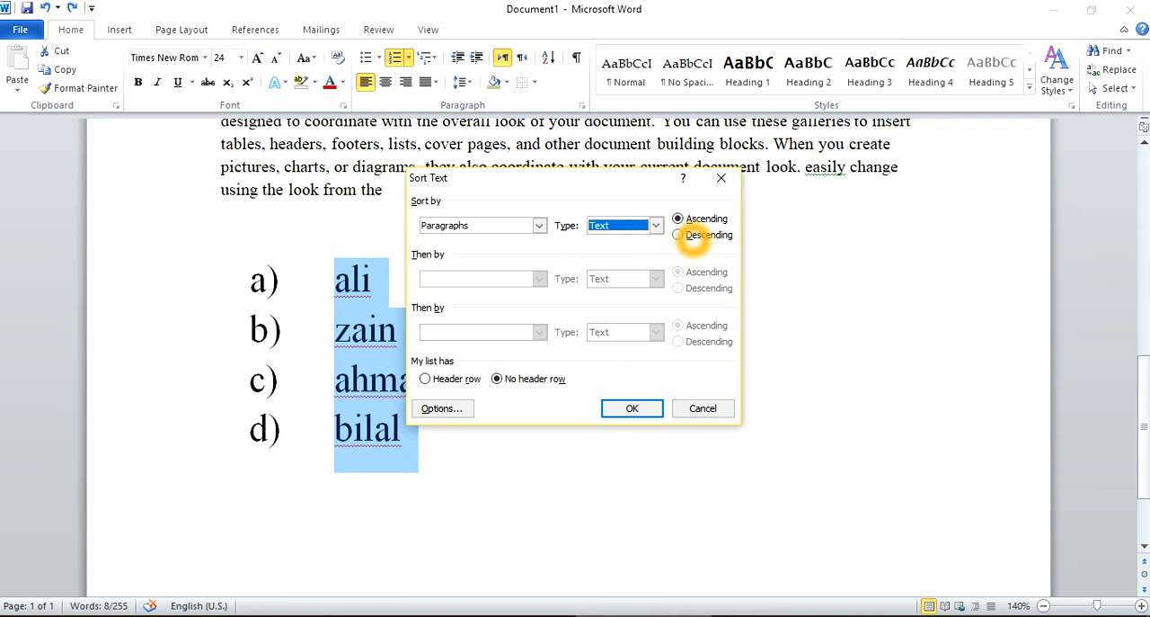
left_click(693, 236)
left_click(633, 408)
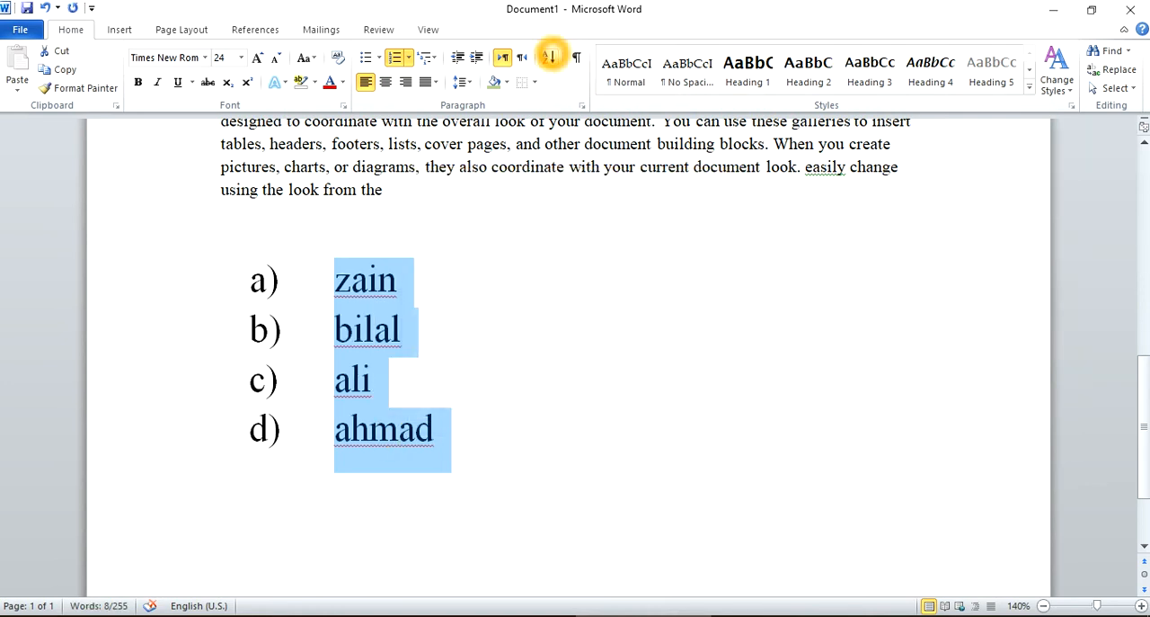
Sort the four listed names in ascending order.
left_click(548, 57)
left_click(705, 218)
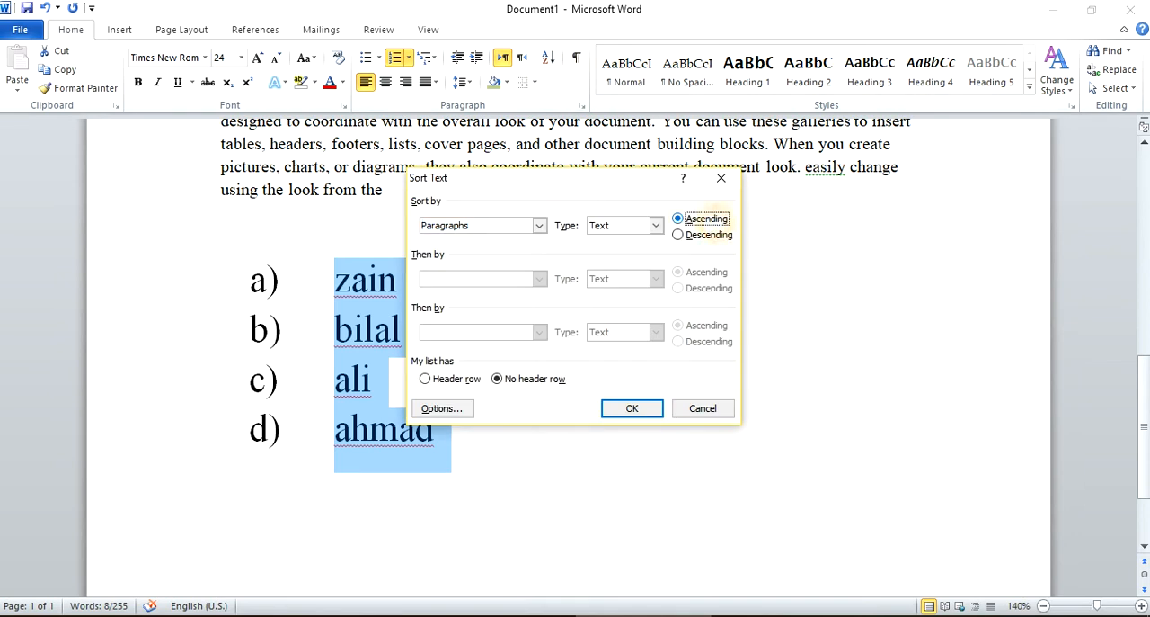
left_click(640, 409)
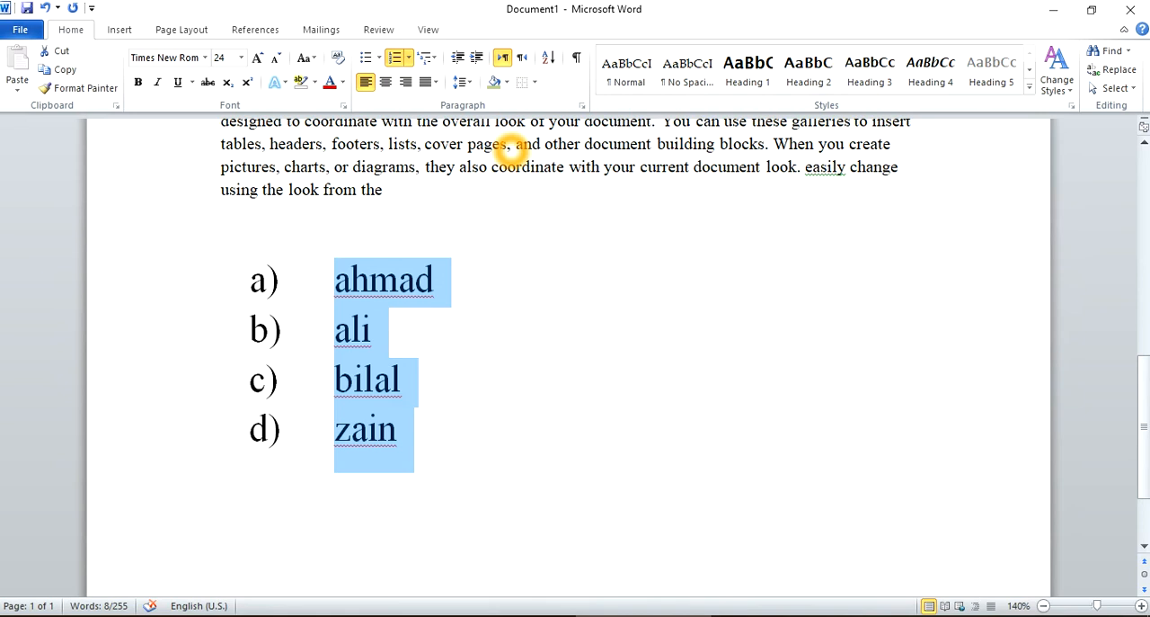
Increase the left indent of the paragraph beginning "easily change the galleries" above the name list by two levels.
left_click(476, 184)
scroll(475, 185, "up", 2)
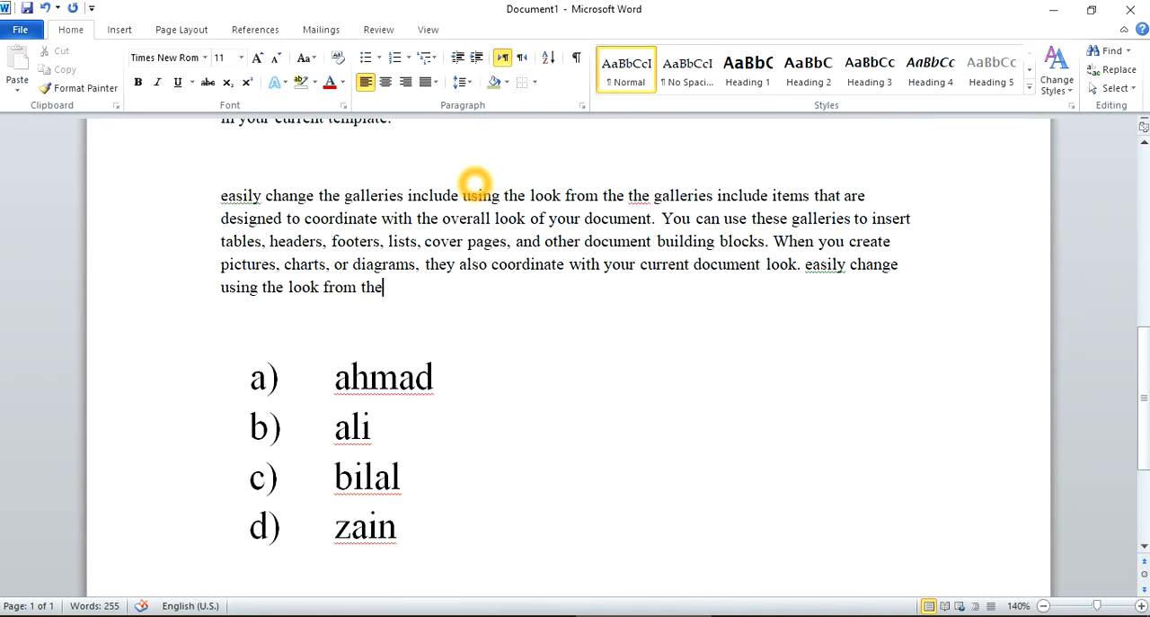
left_click_drag(417, 313, 223, 195)
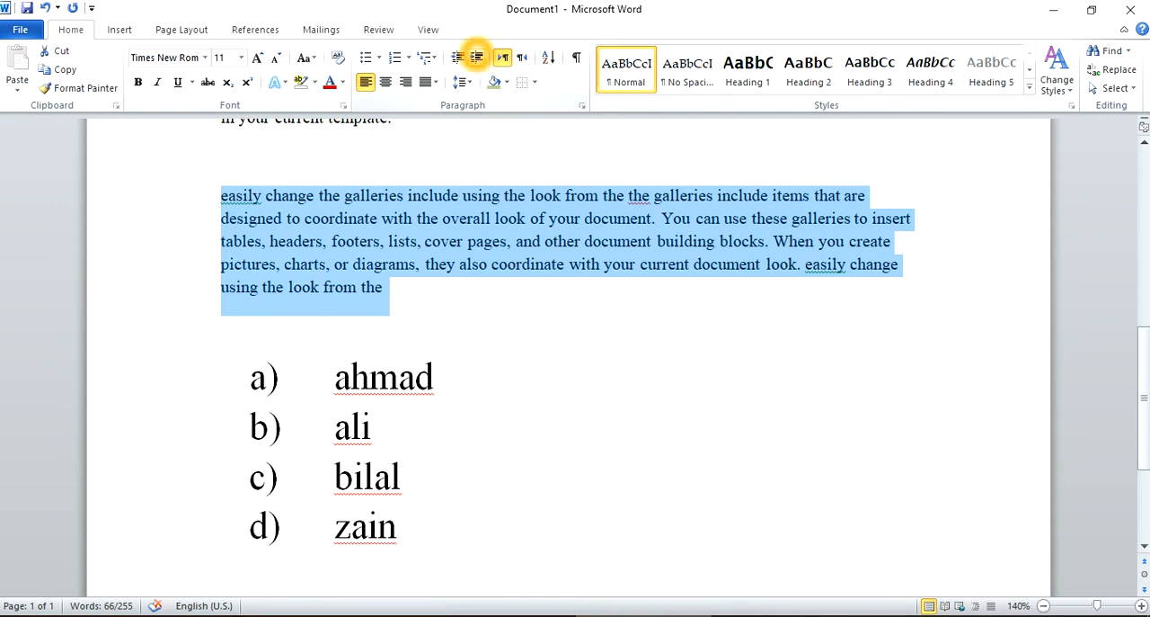
left_click(476, 56)
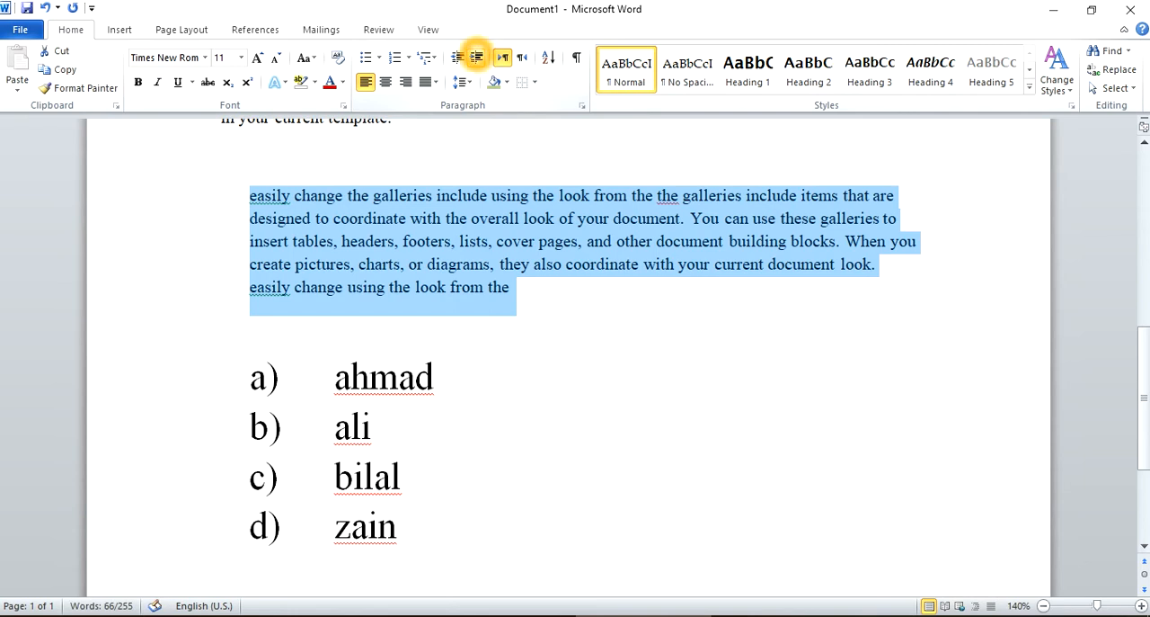
scroll(542, 257, "up", 3)
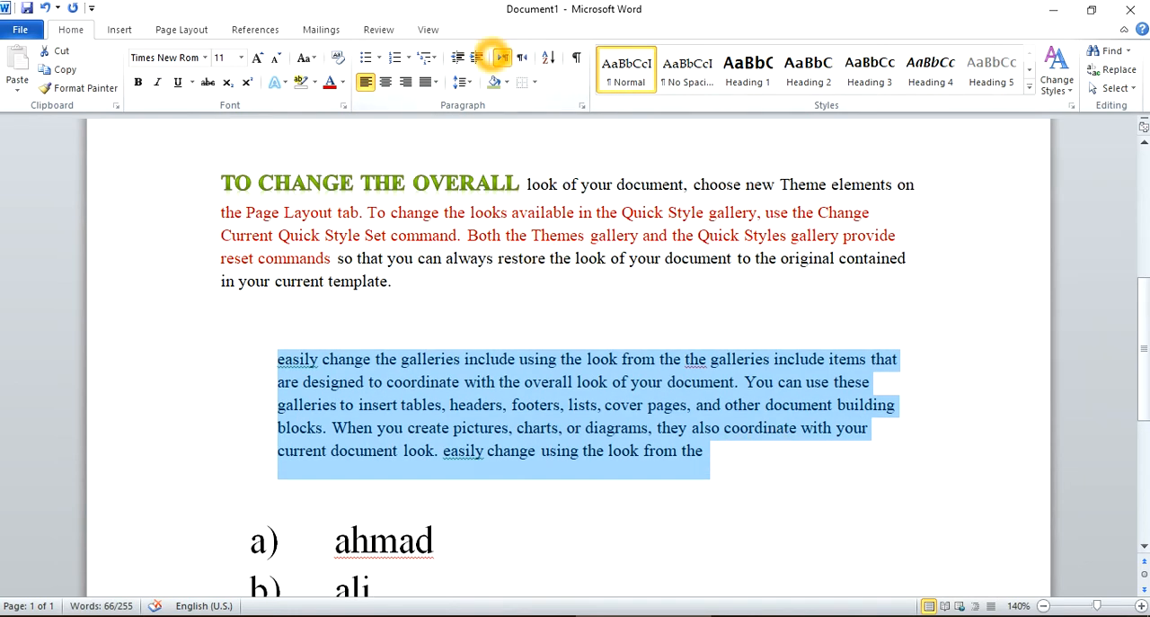
Decrease the indent of the paragraph beginning "easily change the galleries" back to the margin, and increase it again by two levels.
left_click(477, 57)
left_click(457, 57)
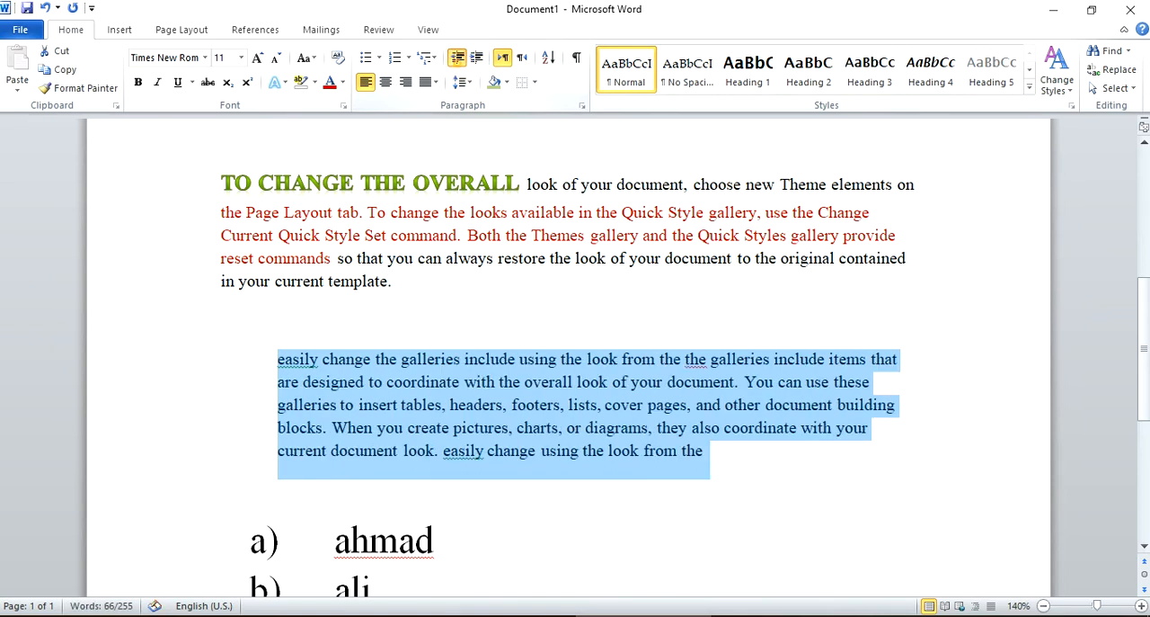
left_click(457, 56)
left_click(476, 56)
left_click(458, 57)
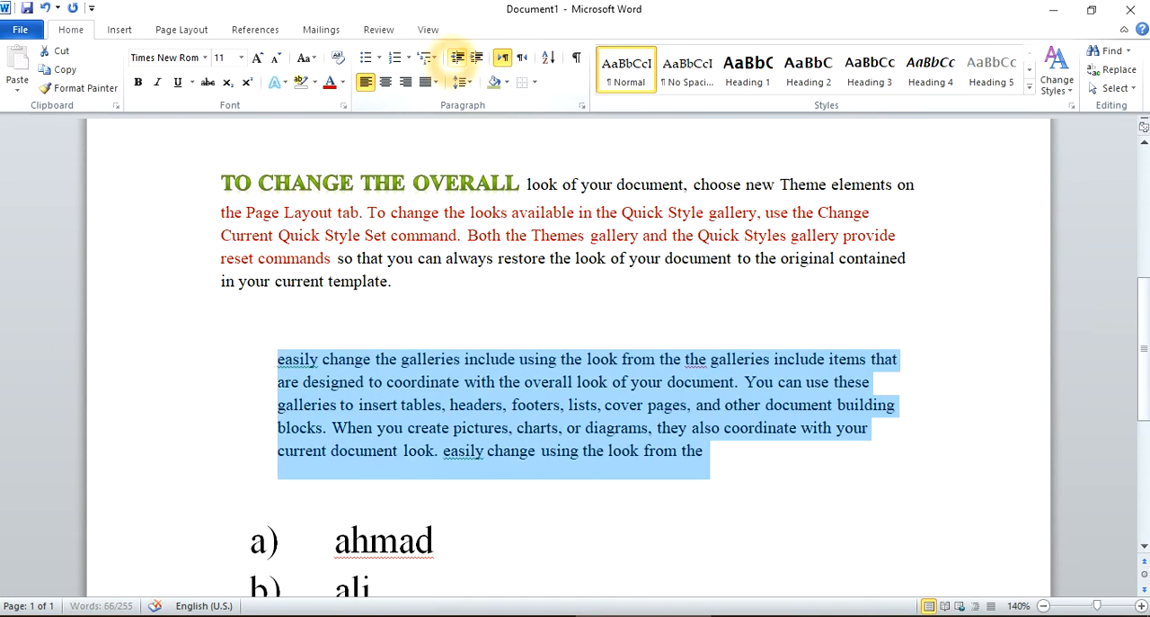
left_click(458, 57)
left_click(457, 57)
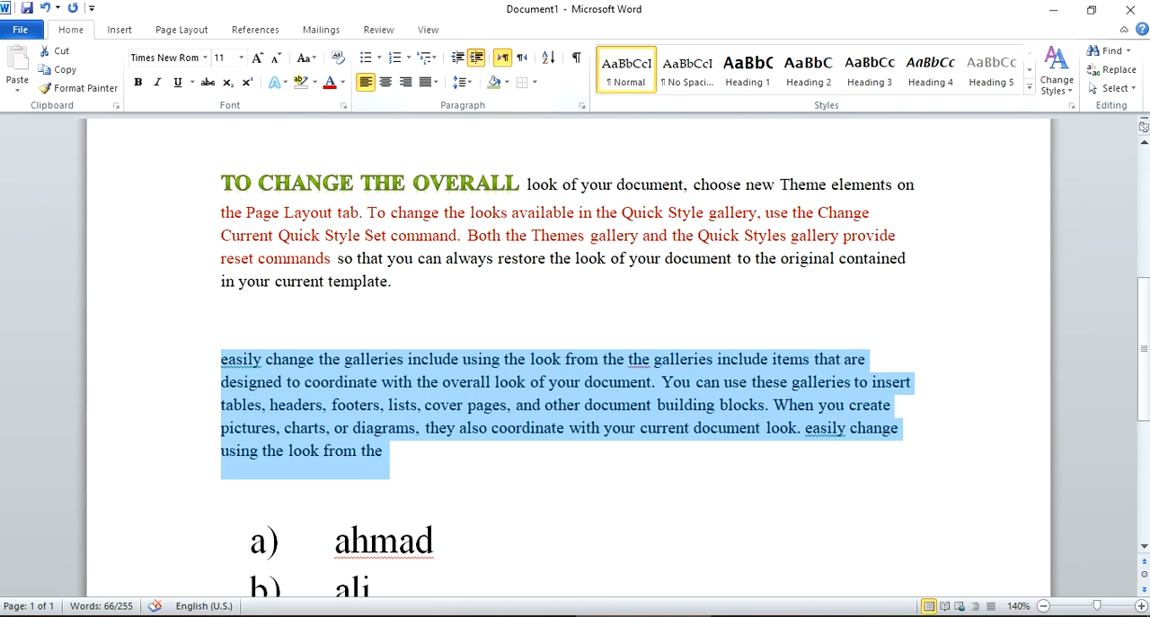
left_click(477, 57)
left_click(476, 57)
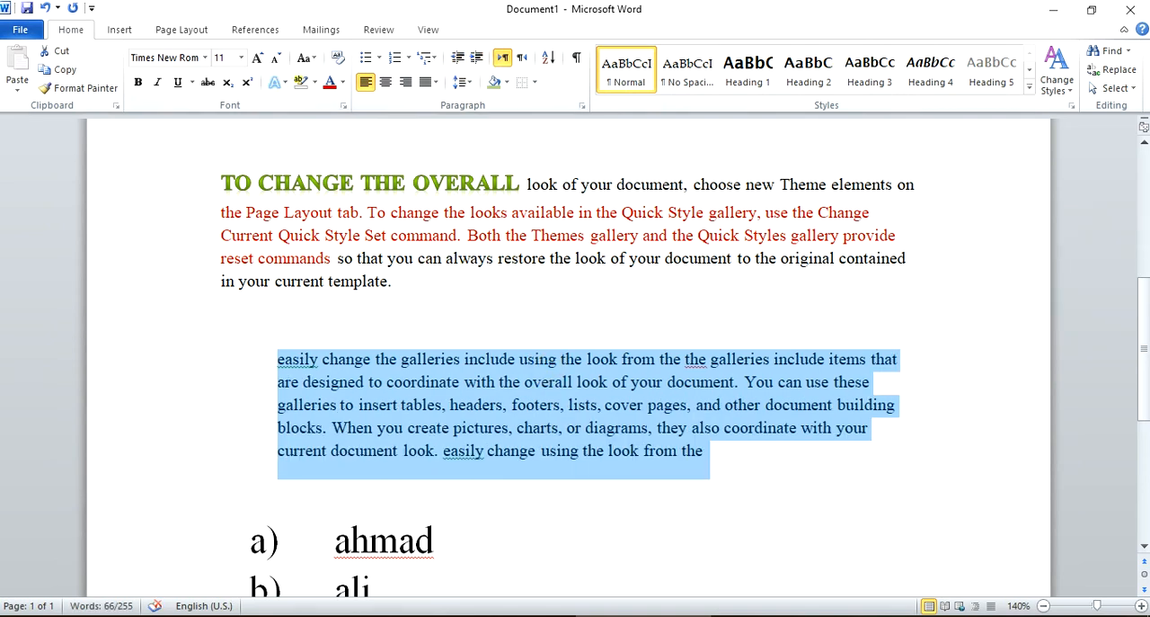
scroll(625, 463, "up", 1)
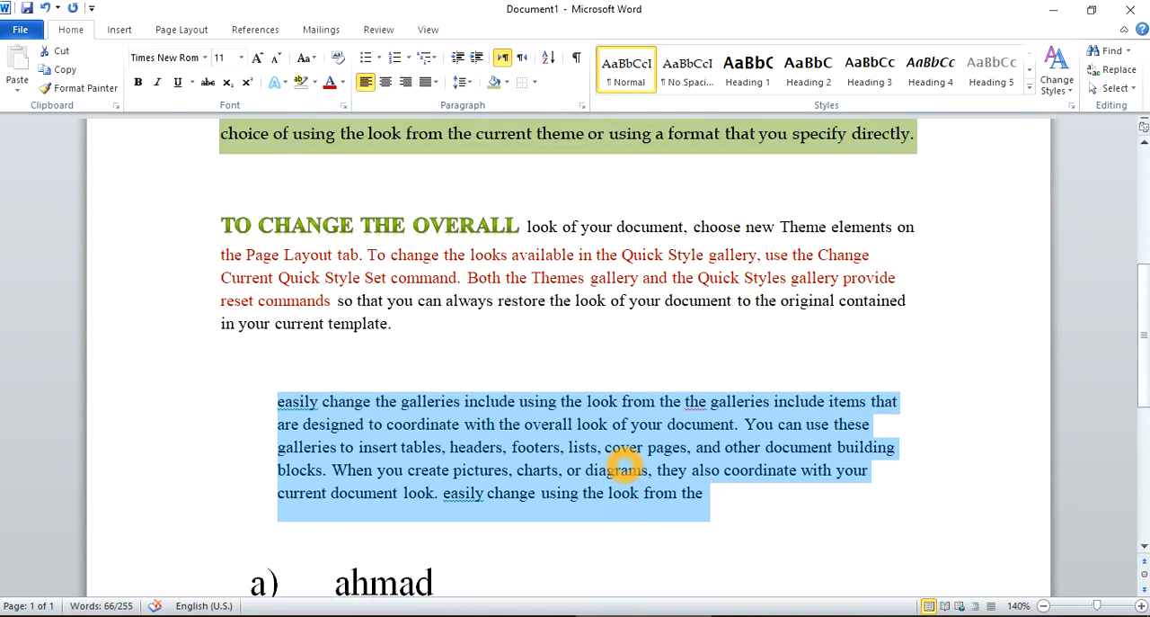
left_click(558, 290)
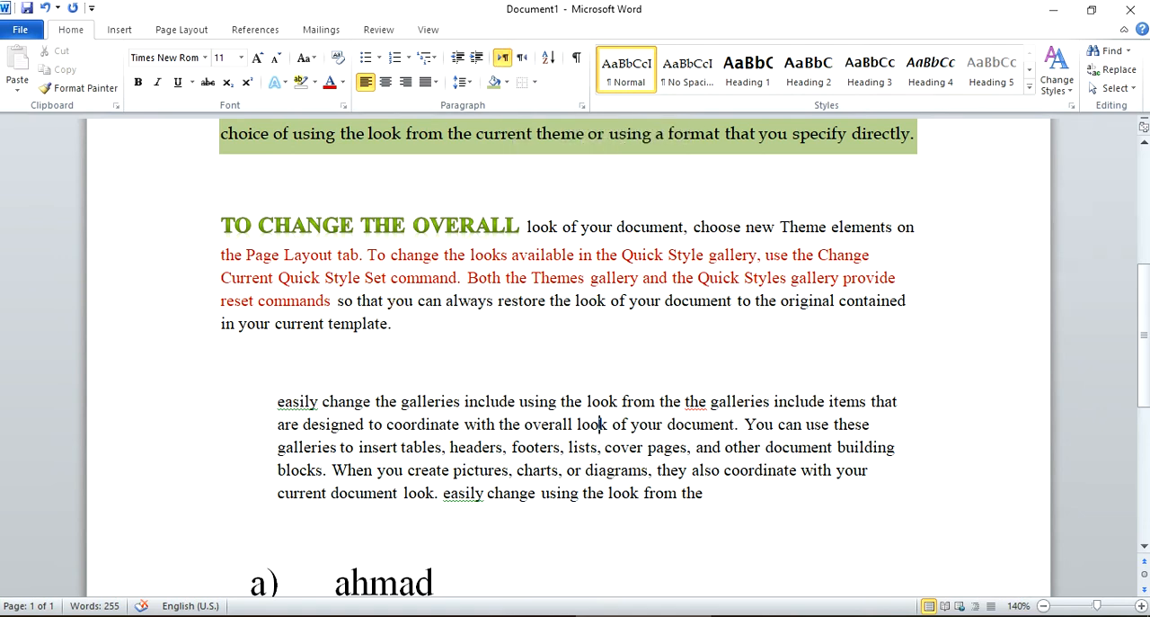
Return the paragraph beginning "easily change the galleries" to the margin and indent it by one level.
left_click_drag(711, 496, 281, 403)
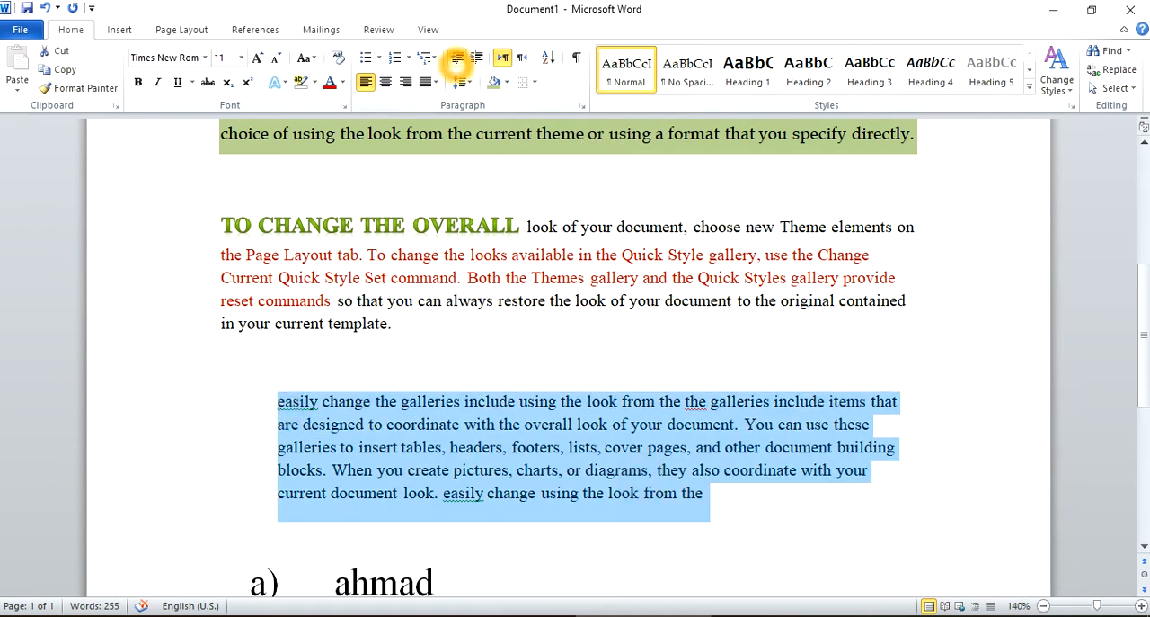
left_click(457, 58)
left_click(456, 58)
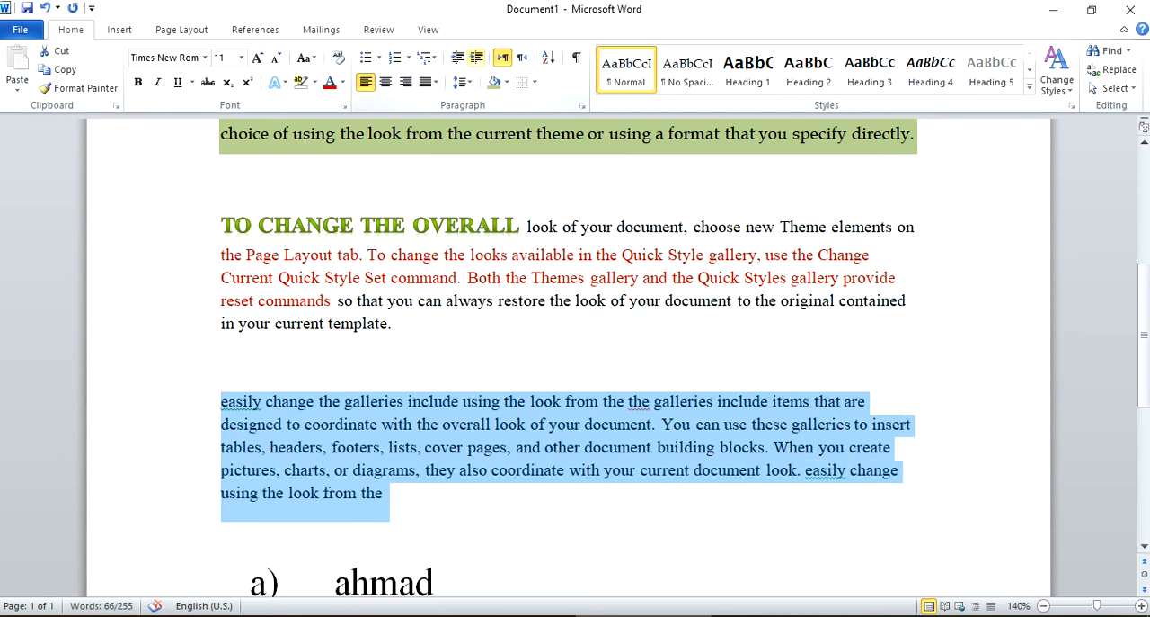
left_click(476, 57)
Try right-to-left text direction on the indented paragraph and return it to left-to-right.
left_click(504, 57)
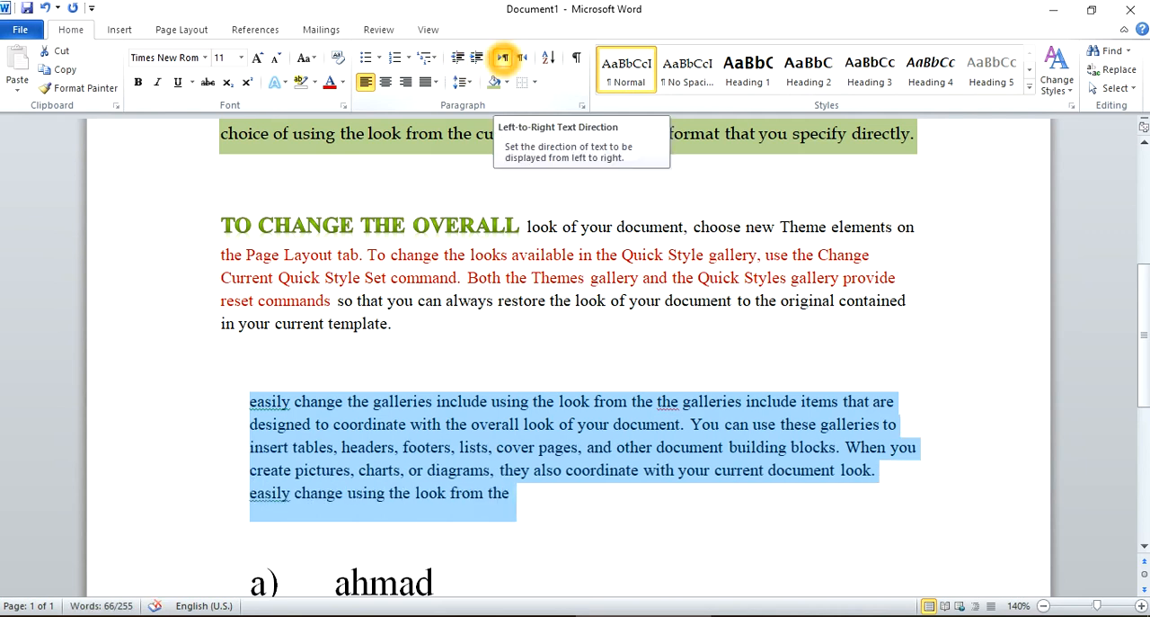
left_click(522, 58)
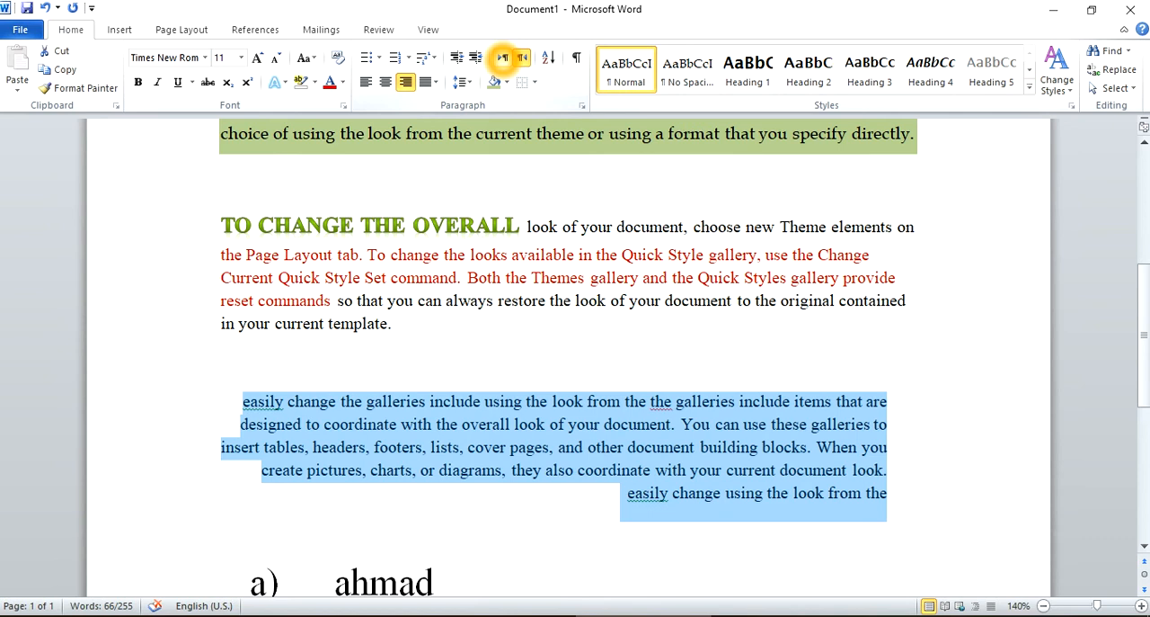
left_click(503, 57)
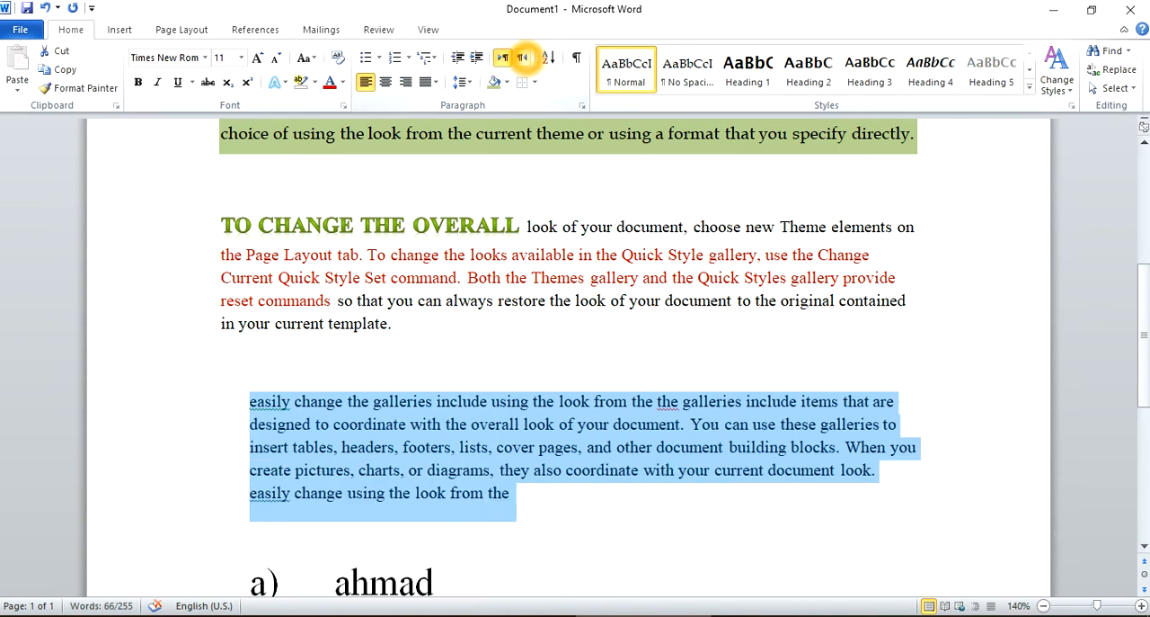
left_click(523, 57)
left_click(504, 57)
left_click(522, 58)
left_click(522, 58)
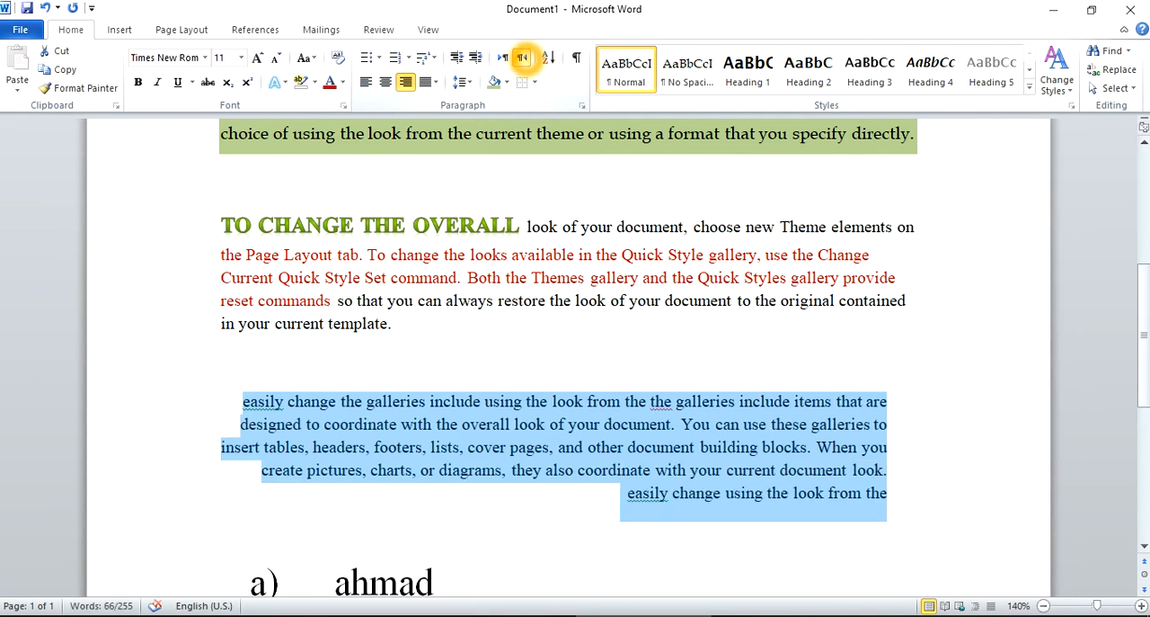
left_click(504, 57)
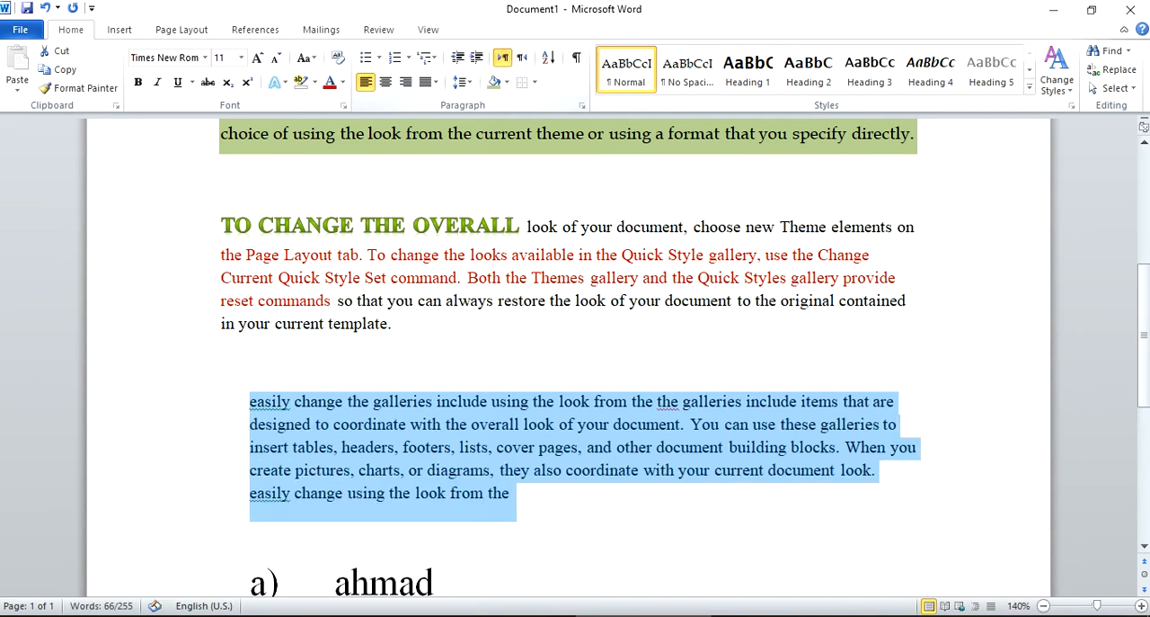
Show the paragraph marks and other hidden formatting symbols in the document.
left_click(539, 440)
scroll(539, 441, "down", 6)
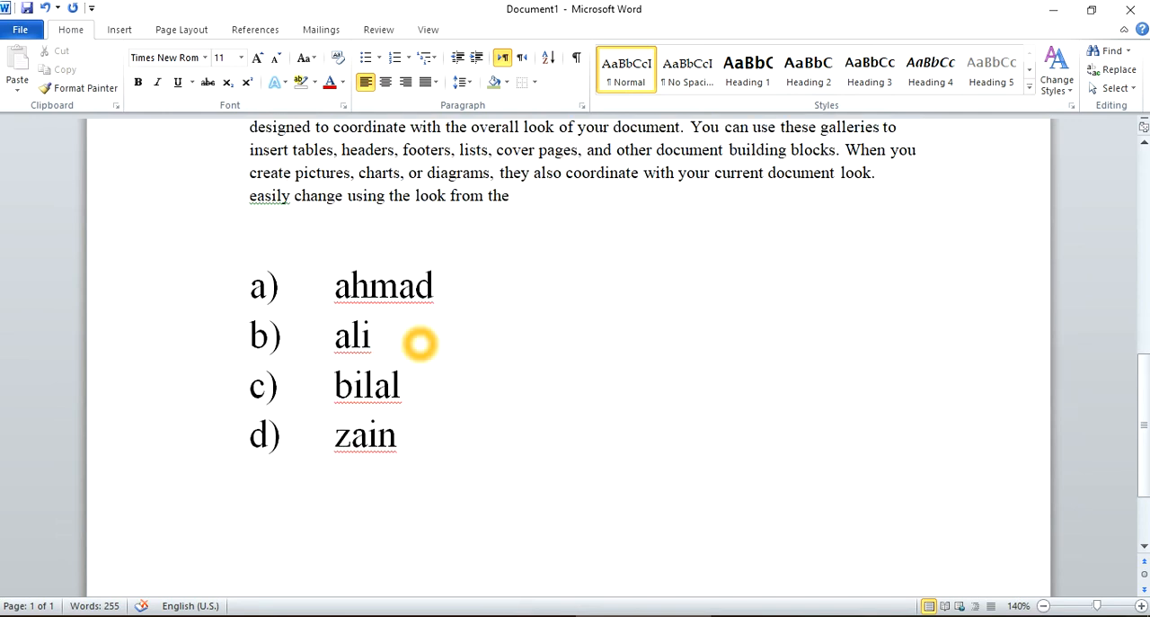
scroll(419, 339, "up", 6)
scroll(419, 273, "down", 1)
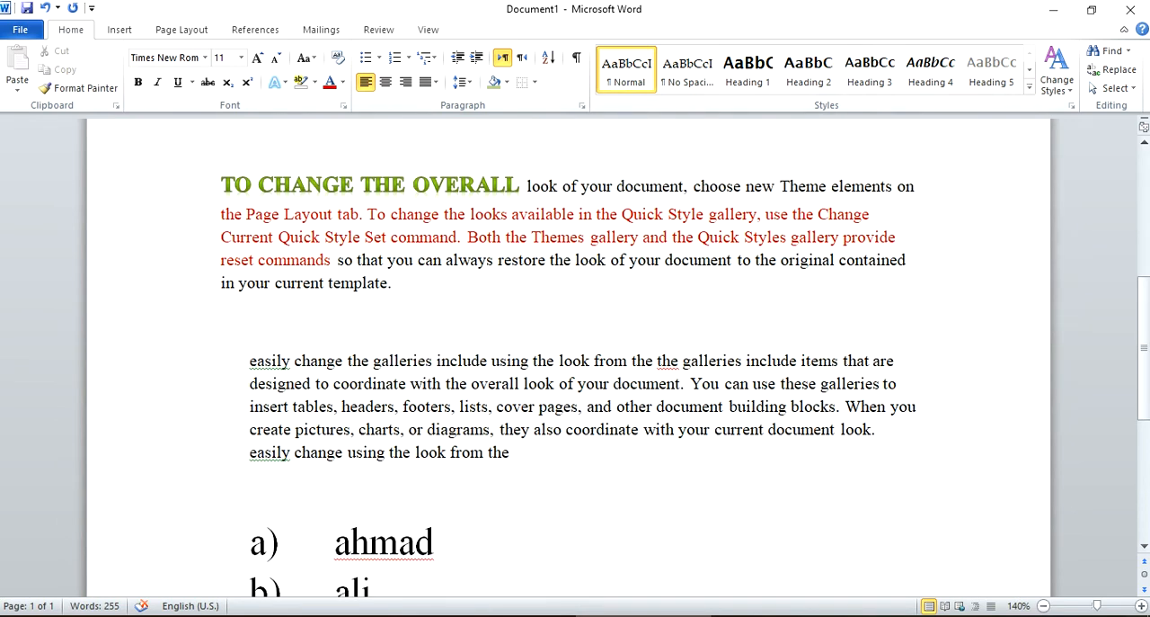
left_click(579, 58)
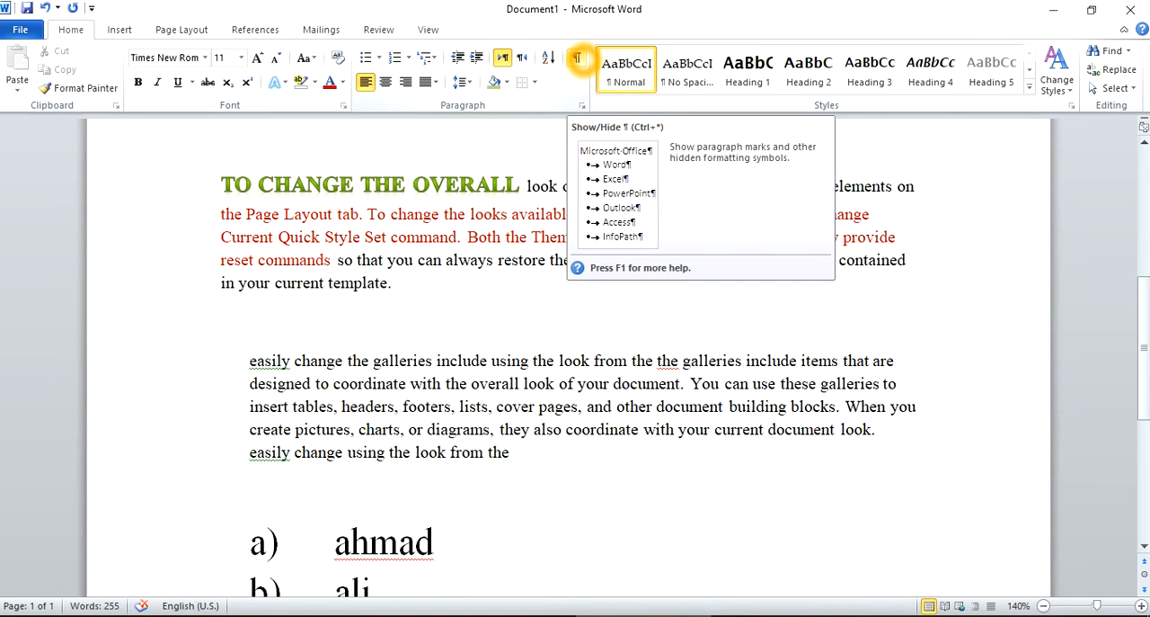
left_click(579, 59)
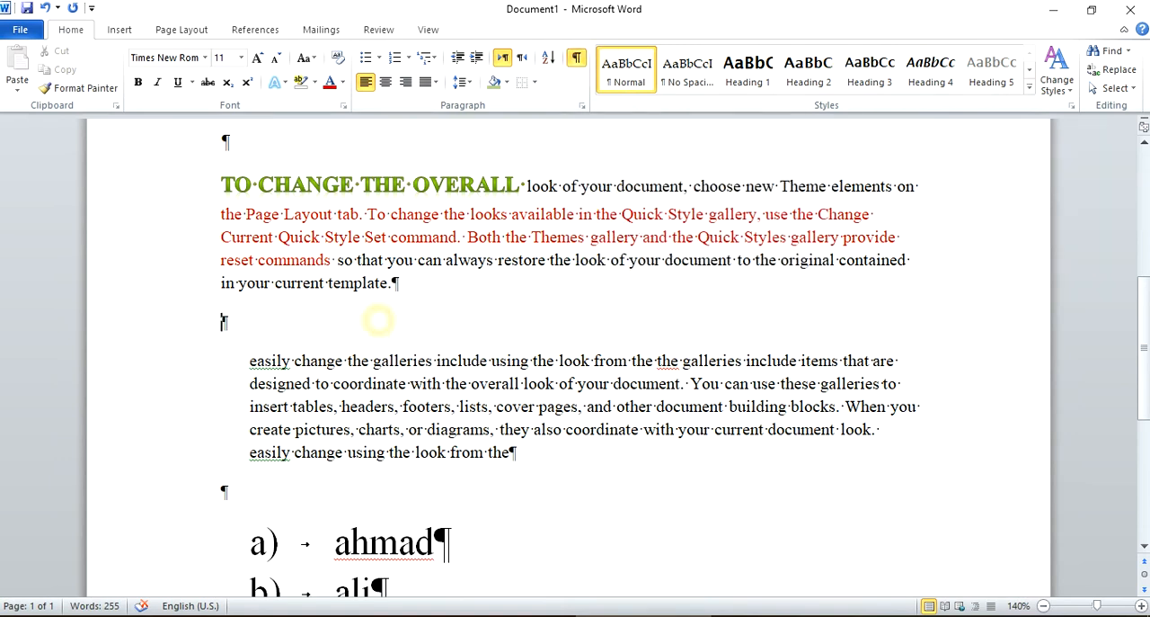
Examine the paragraph marks, space dots and tab arrows throughout the document, including the empty paragraph above the name list.
scroll(382, 269, "down", 3)
scroll(379, 269, "up", 5)
scroll(378, 319, "up", 3)
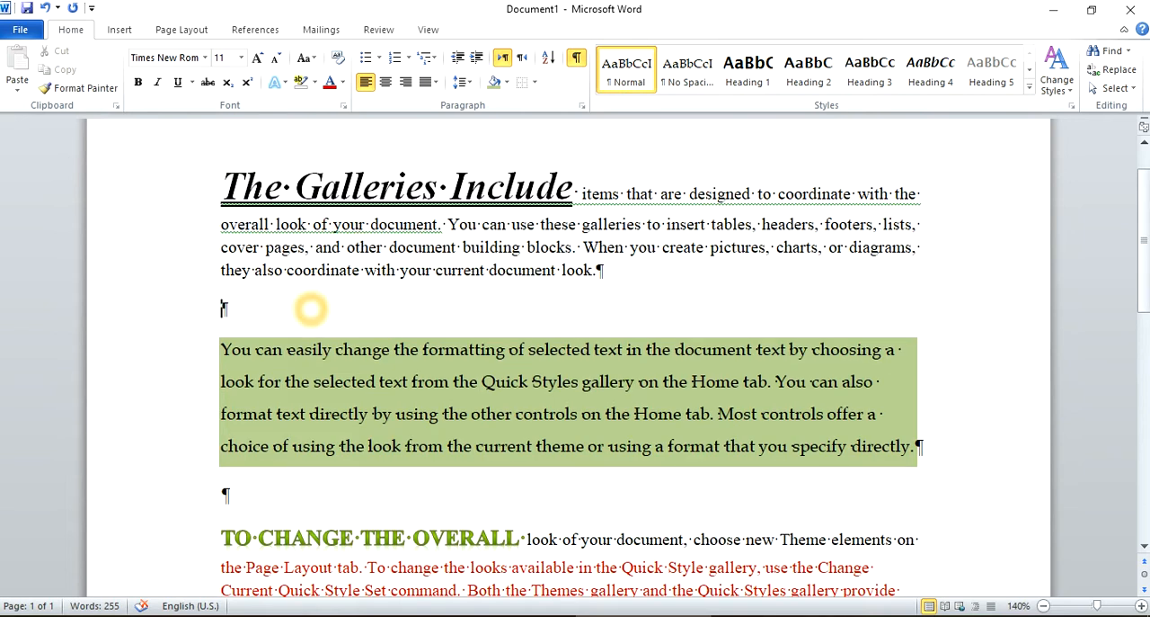
scroll(311, 309, "down", 8)
left_click(246, 185)
double_click(248, 187)
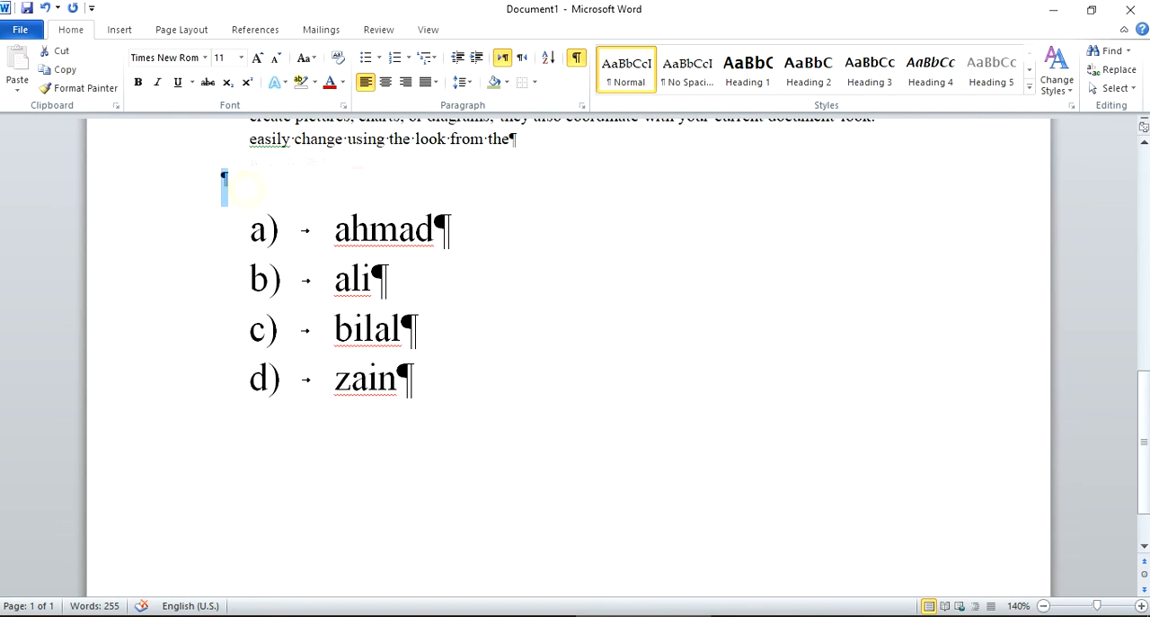
scroll(385, 192, "up", 2)
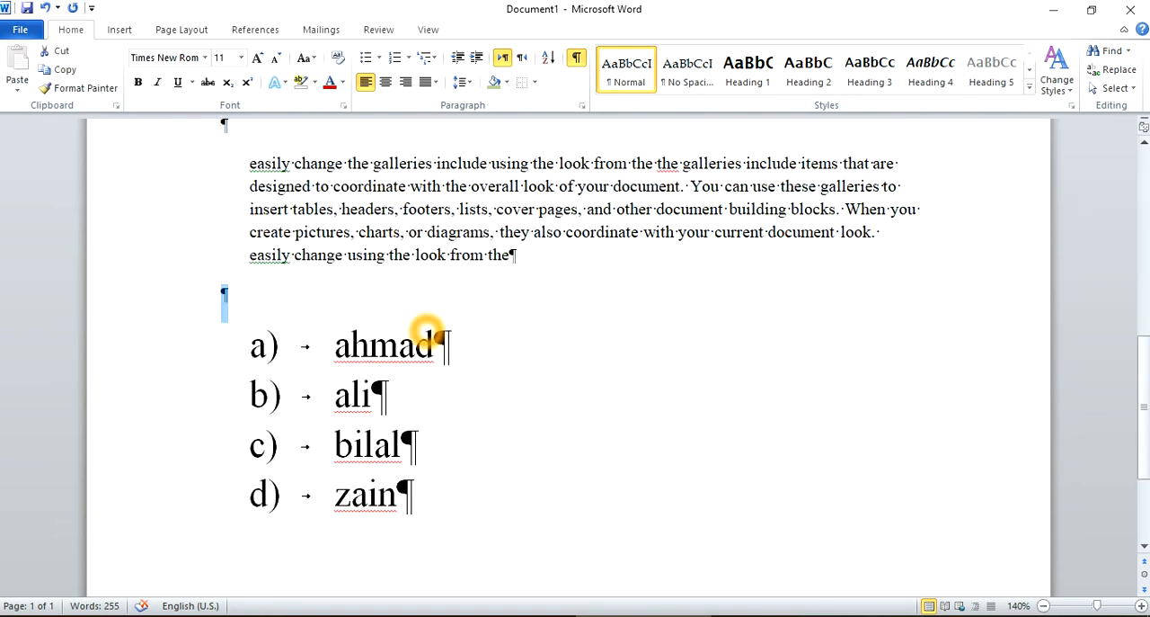
scroll(423, 331, "up", 2)
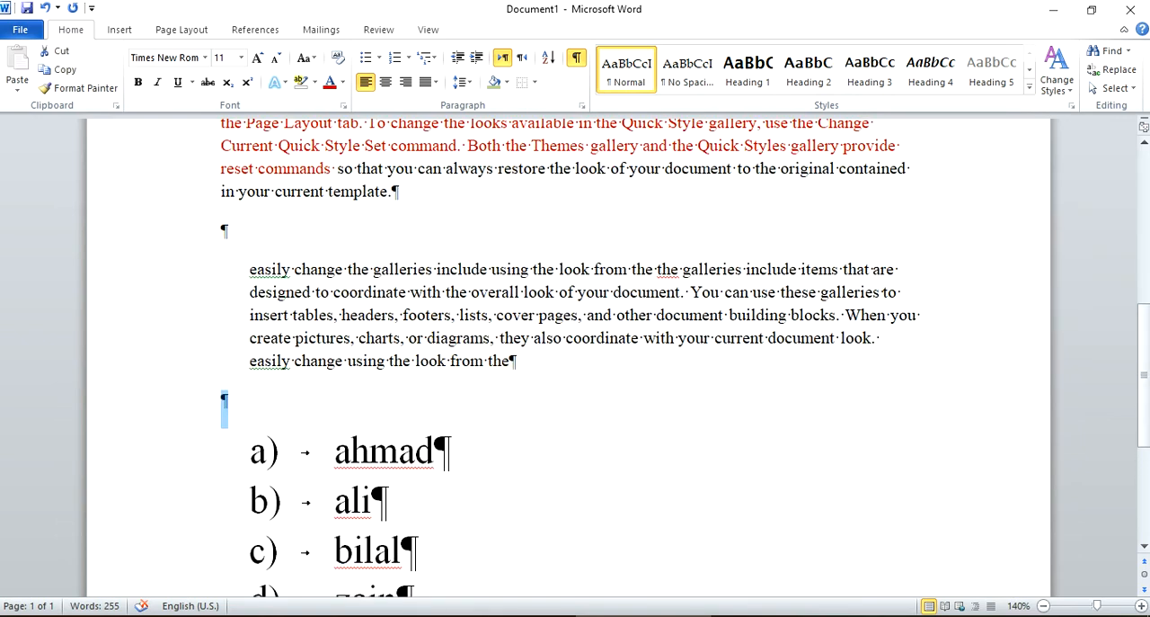
Fill two lines above the name list with spaces and tabs, and delete both lines including the empty paragraph.
left_click(398, 413)
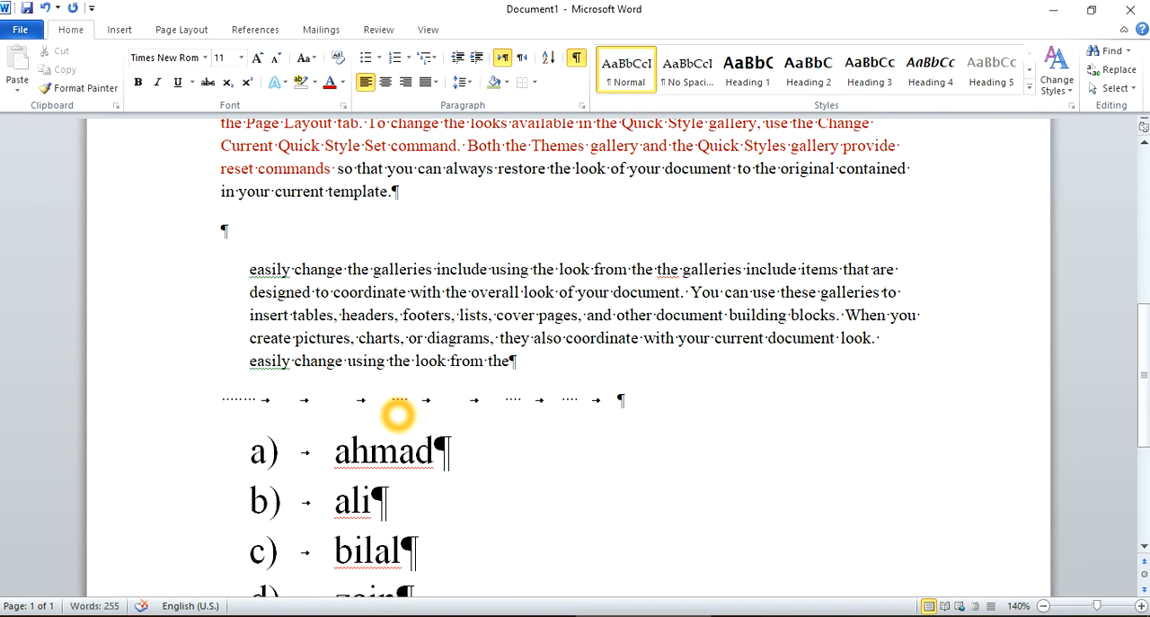
key("Return")
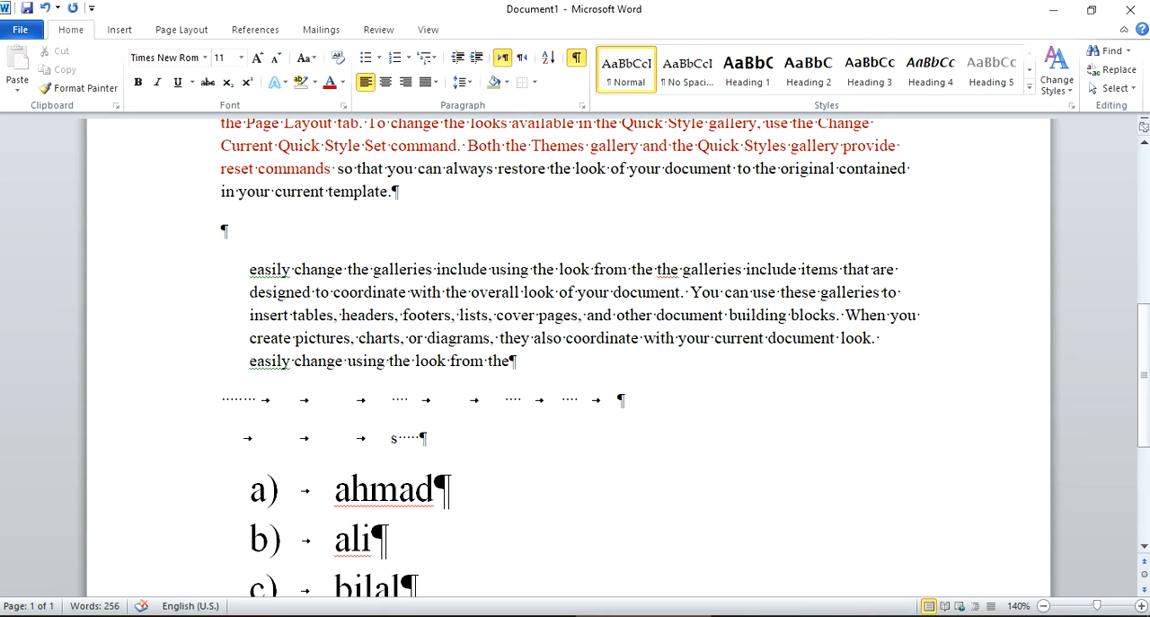
left_click_drag(483, 446, 216, 426)
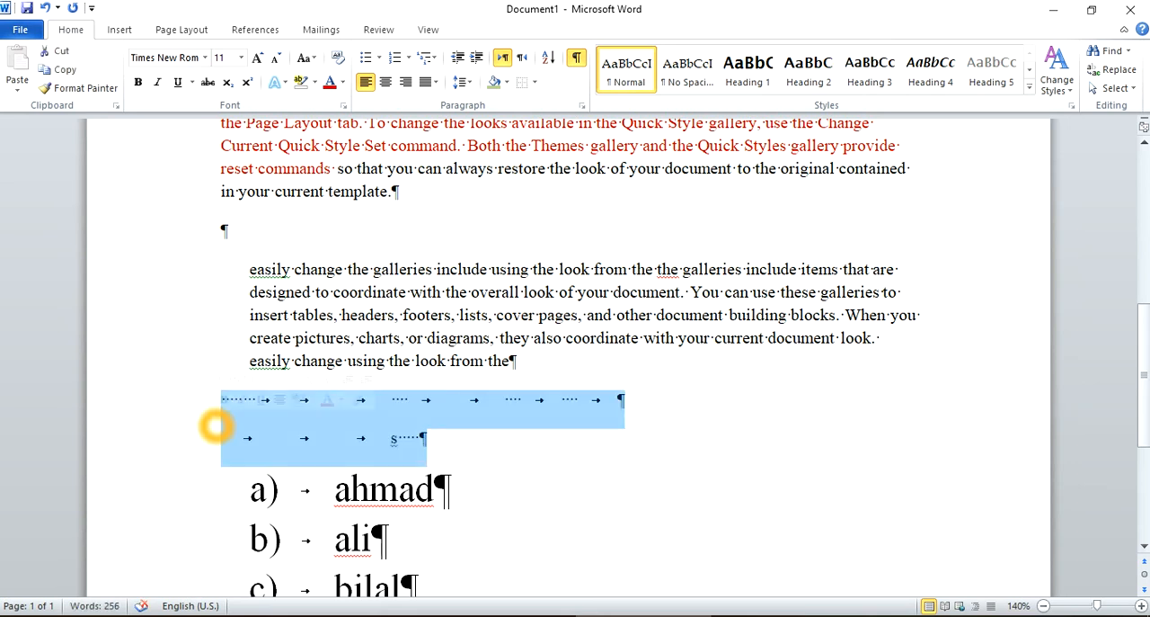
key("Delete")
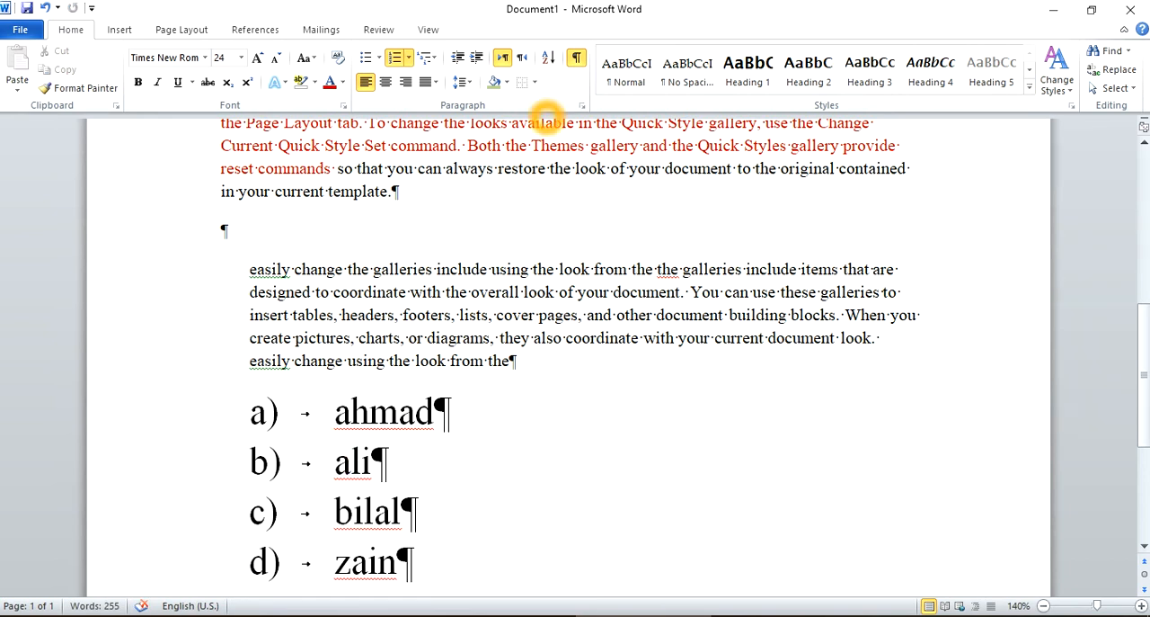
Turn the hidden formatting symbols off and on again.
left_click(577, 57)
left_click(576, 57)
left_click(508, 441)
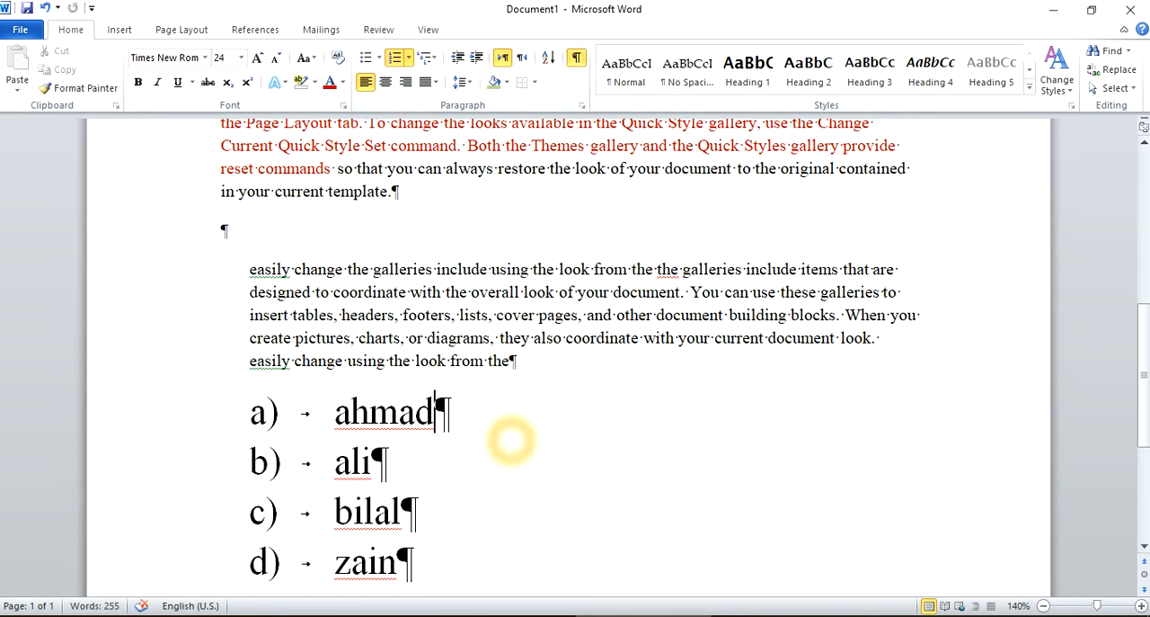
left_click_drag(462, 370, 469, 371)
left_click(685, 382)
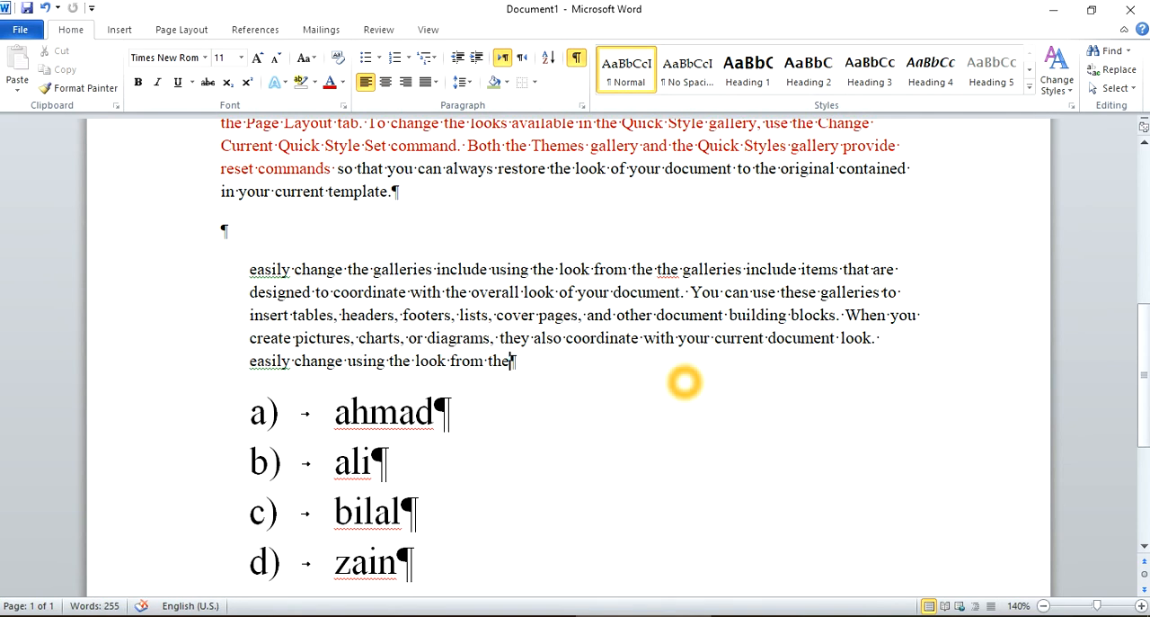
Delete all four names from the a) to d) list and remove the leftover list letter.
scroll(685, 382, "down", 2)
key("ctrl+shift+Up")
key("ctrl+shift+Up")
key("ctrl+shift+Up")
key("ctrl+shift+Up")
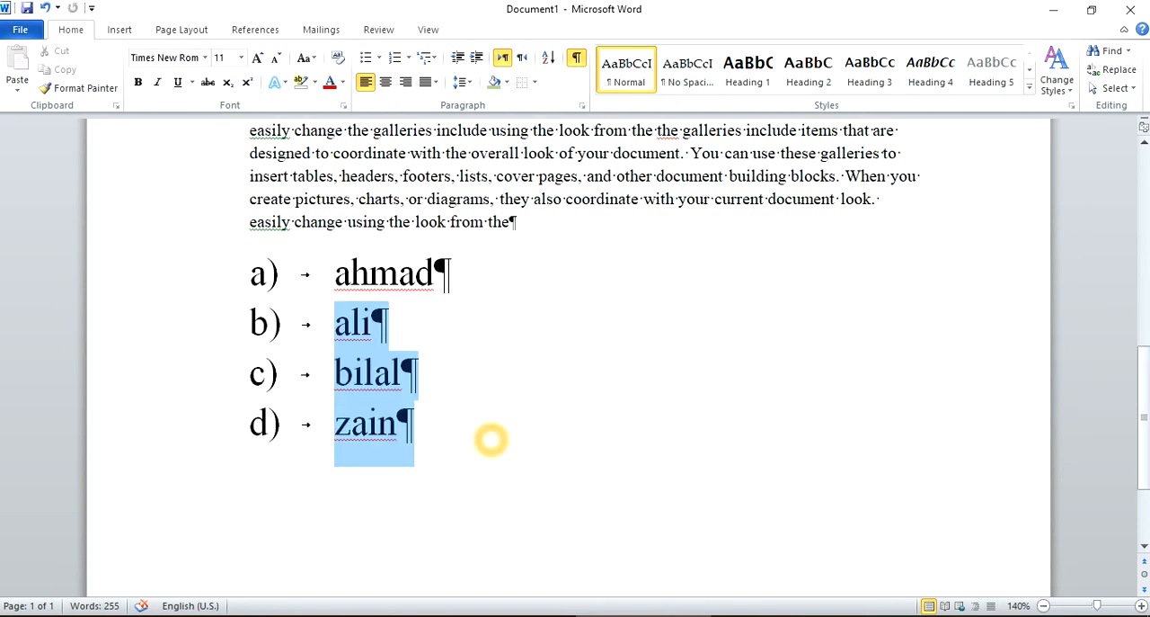
key("Delete")
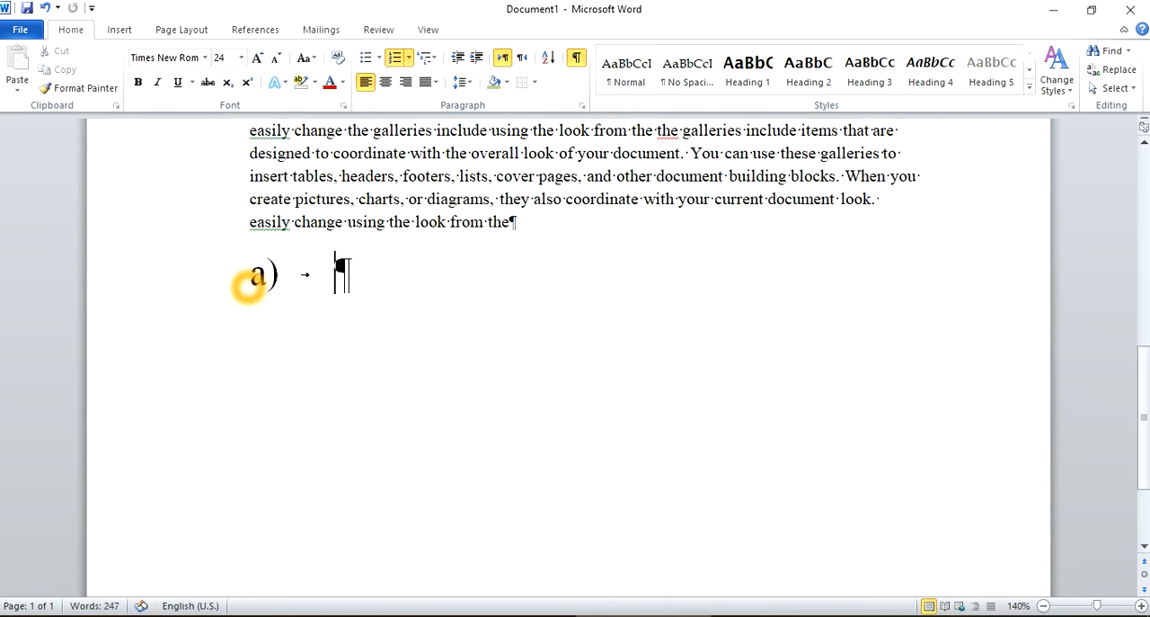
key("BackSpace")
key("BackSpace")
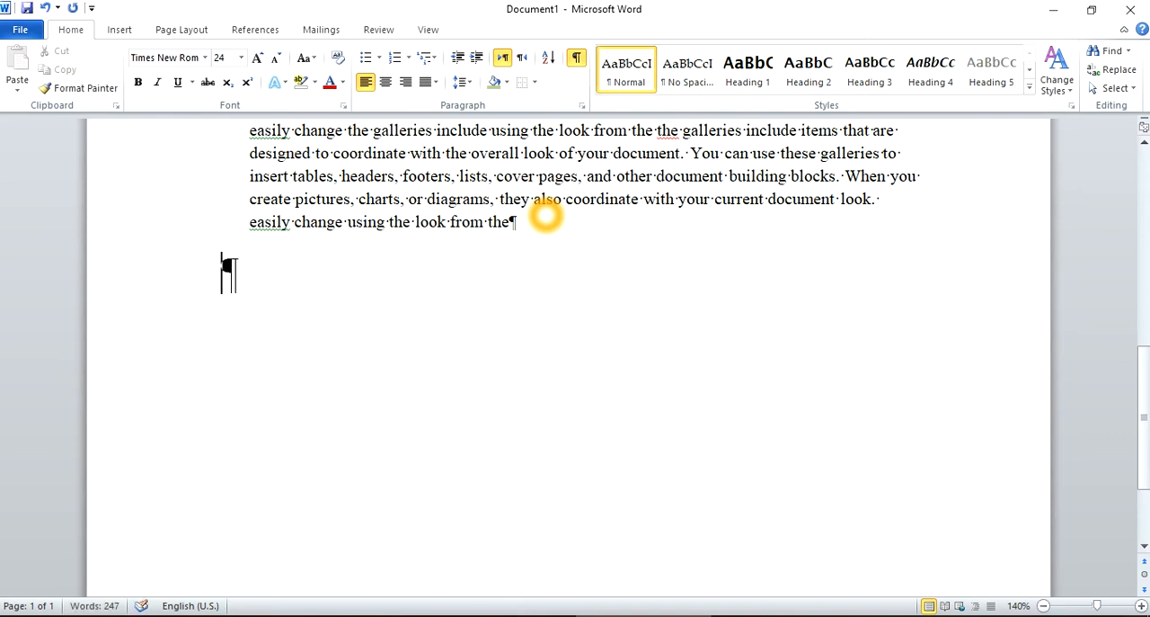
Leave a blank line below the indented paragraph and enter 1234, 343, 6454 and 643 on separate lines.
scroll(877, 298, "up", 2)
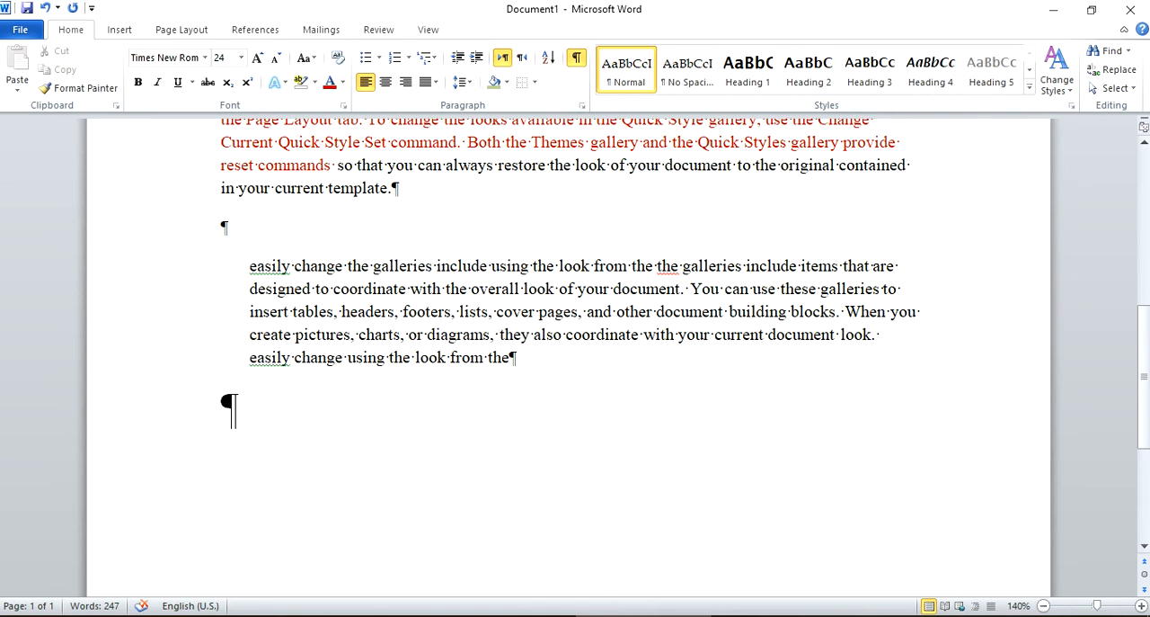
left_click(469, 436)
key("Return")
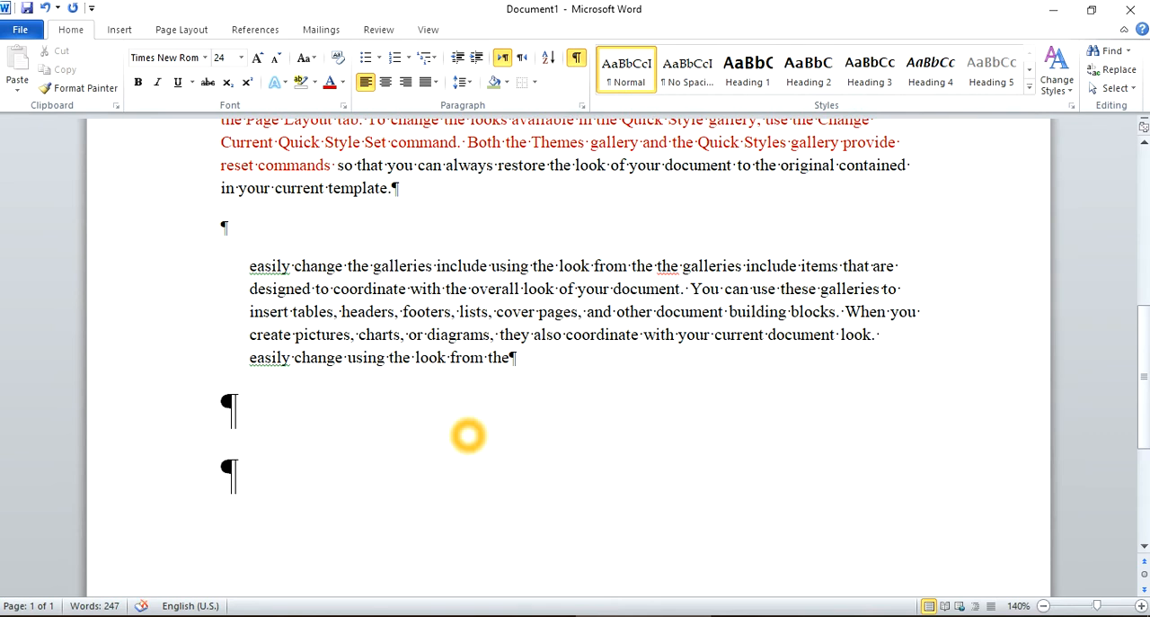
type("1234 343")
key("Return")
type("6454")
key("Return")
type("643")
key("Return")
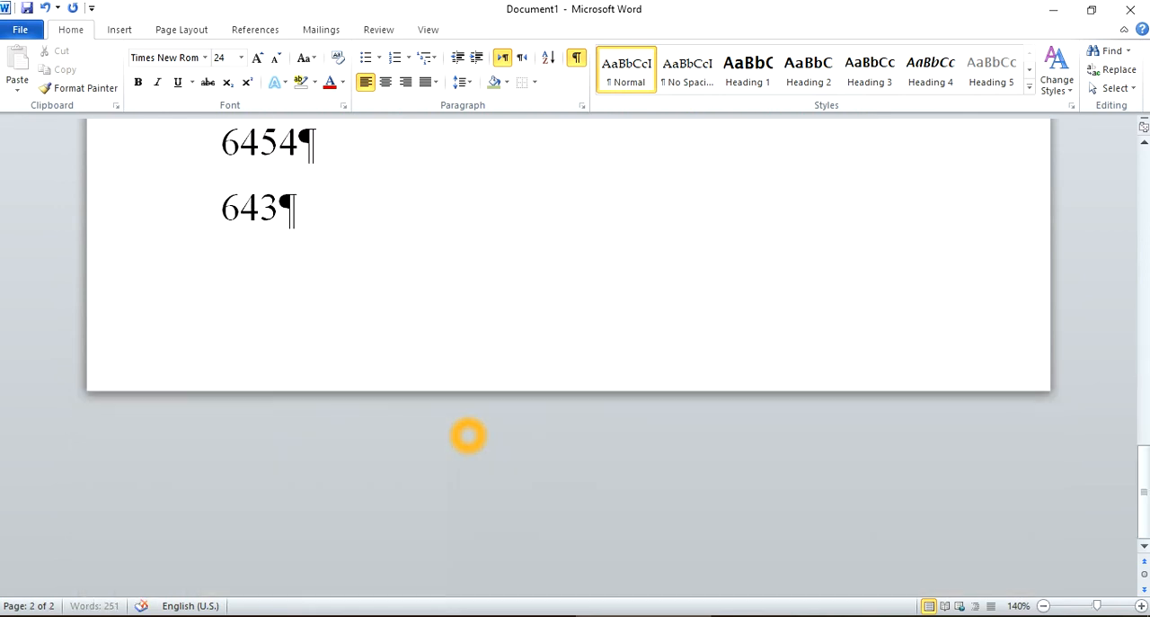
Hide the formatting marks and sort the four values below the indented paragraph as numbers in ascending order.
scroll(469, 436, "up", 3)
left_click_drag(280, 454, 195, 249)
key("ctrl+shift+8")
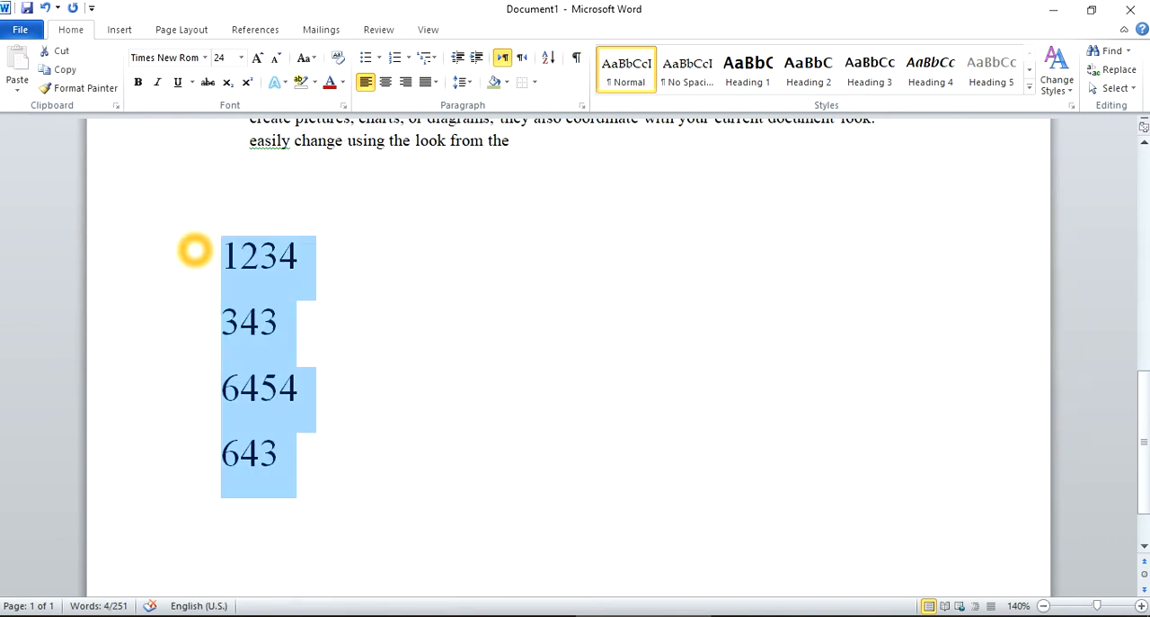
left_click(548, 57)
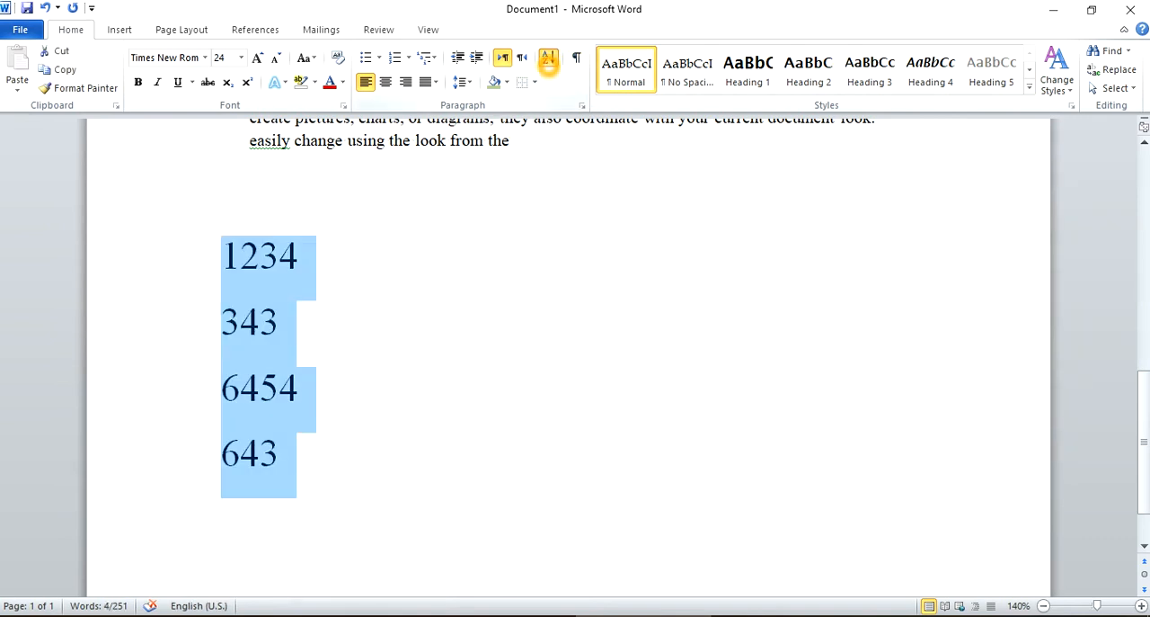
left_click(656, 224)
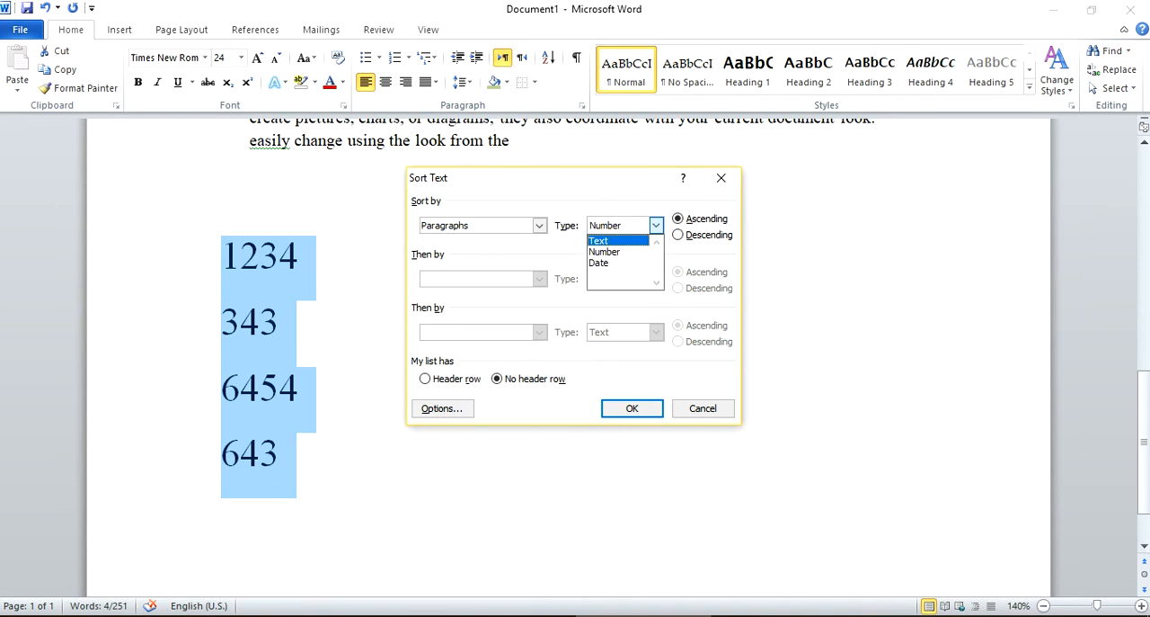
left_click(619, 251)
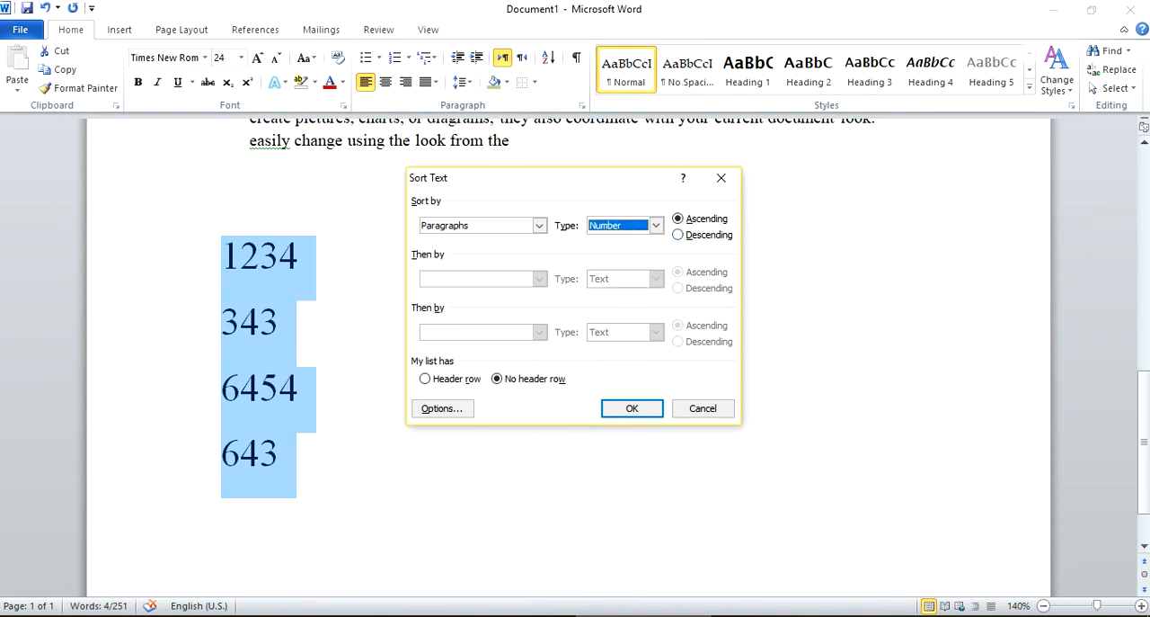
left_click(632, 408)
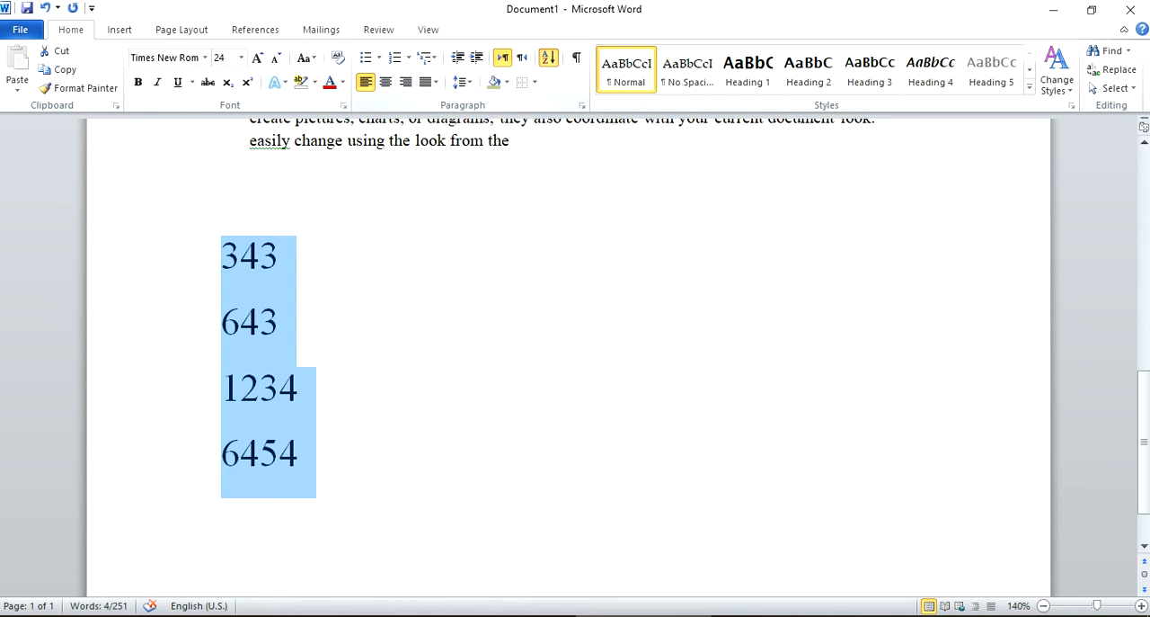
Sort the four numbers again in descending order, keeping the Number sort type.
left_click(548, 56)
left_click(681, 235)
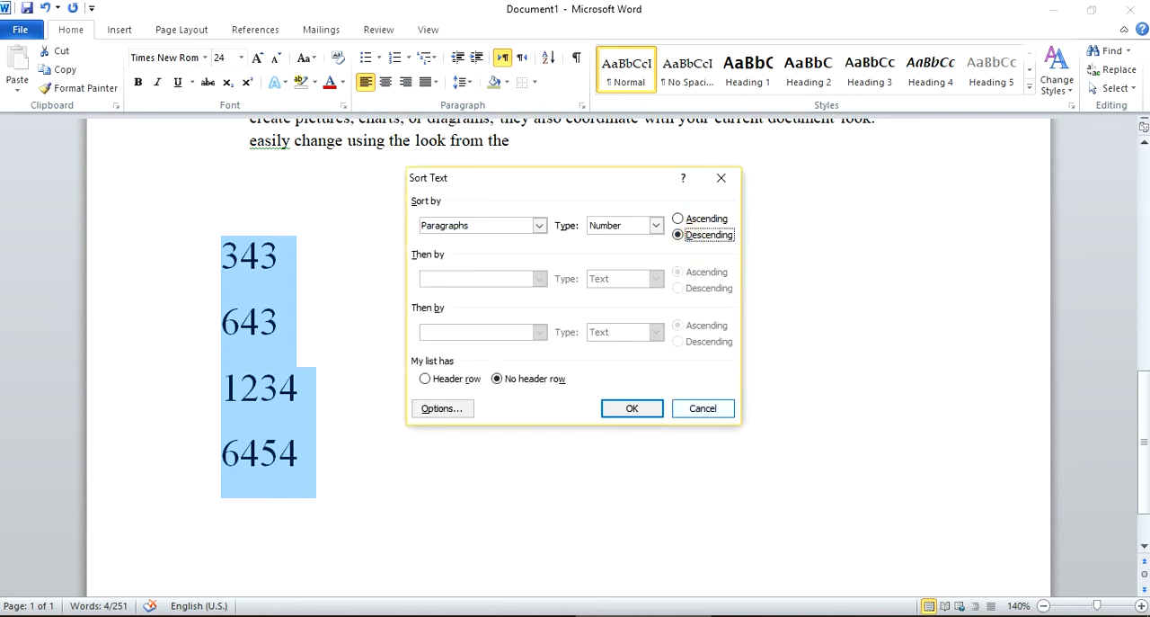
left_click(634, 409)
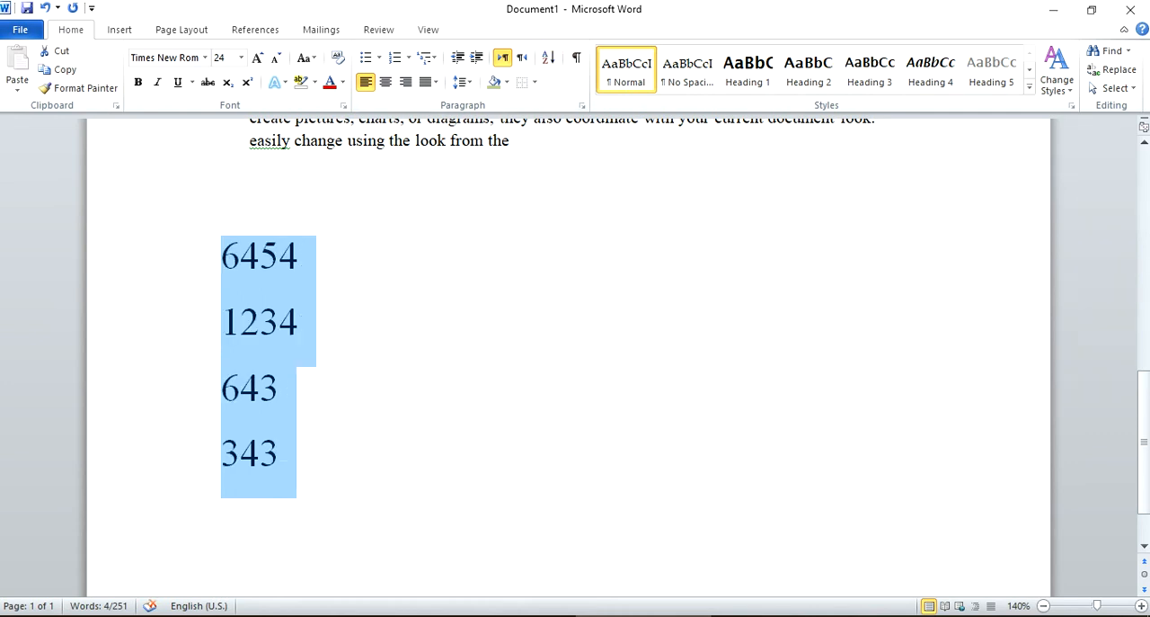
left_click(342, 279)
Apply the Heading 6 style to the whole first paragraph beginning "The Galleries Include".
scroll(389, 426, "up", 2)
scroll(390, 426, "up", 2)
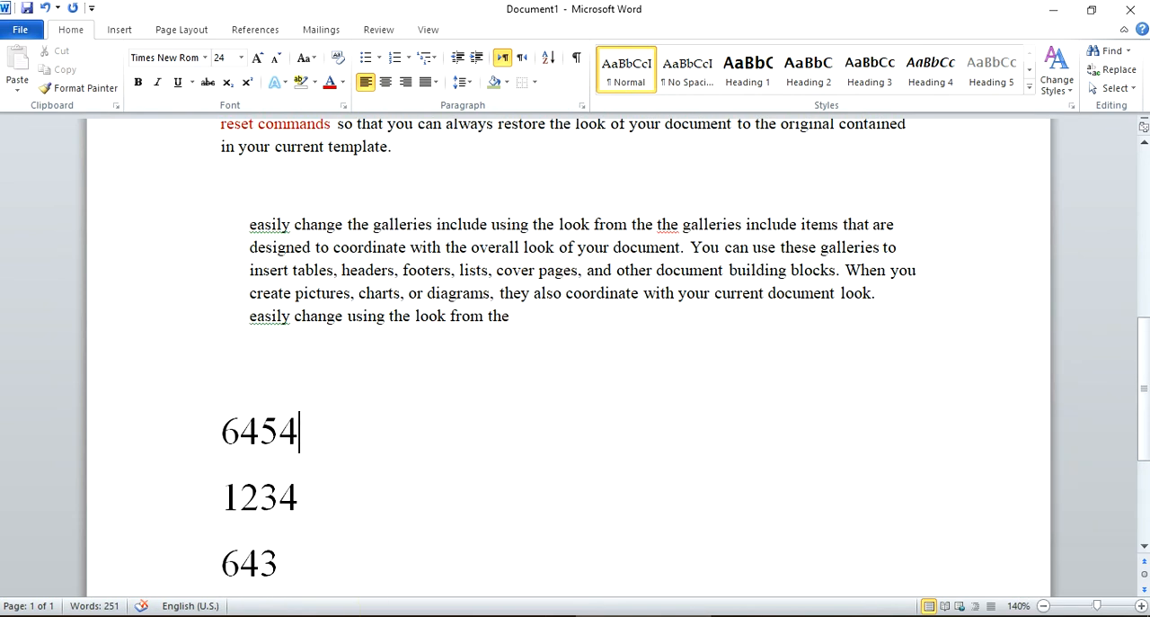
scroll(326, 411, "down", 2)
scroll(544, 371, "up", 5)
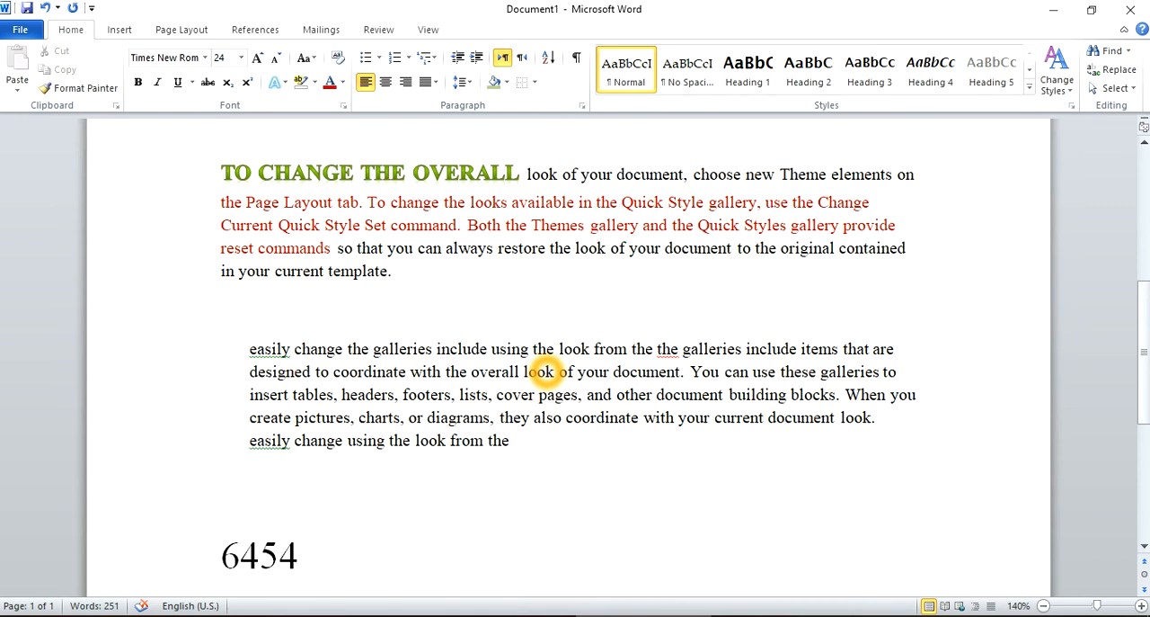
scroll(578, 177, "up", 8)
left_click(636, 315)
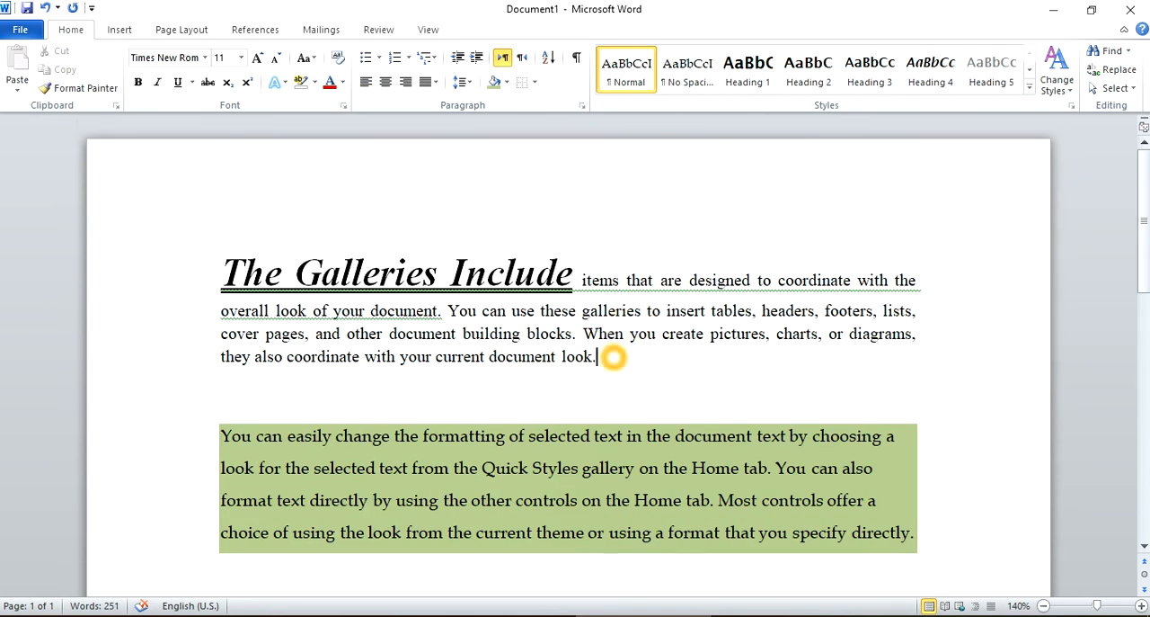
triple_click(613, 357)
left_click(1030, 87)
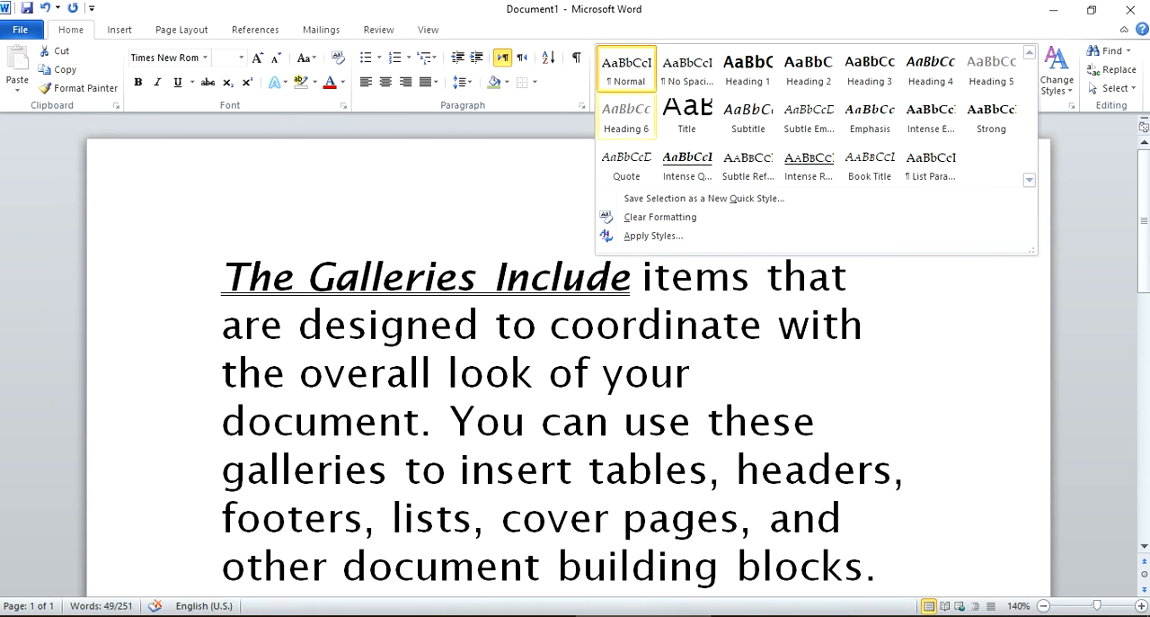
left_click(633, 109)
left_click(590, 334)
left_click(720, 338)
scroll(724, 346, "down", 1)
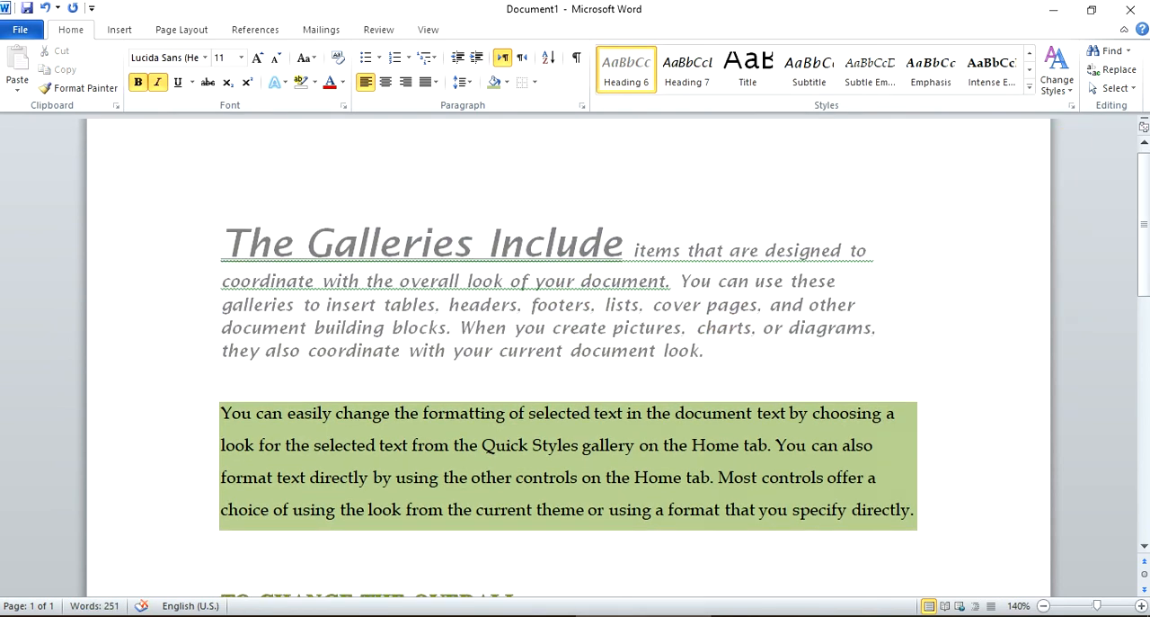
left_click(1031, 89)
left_click(660, 358)
left_click(724, 357)
left_click_drag(723, 357, 227, 235)
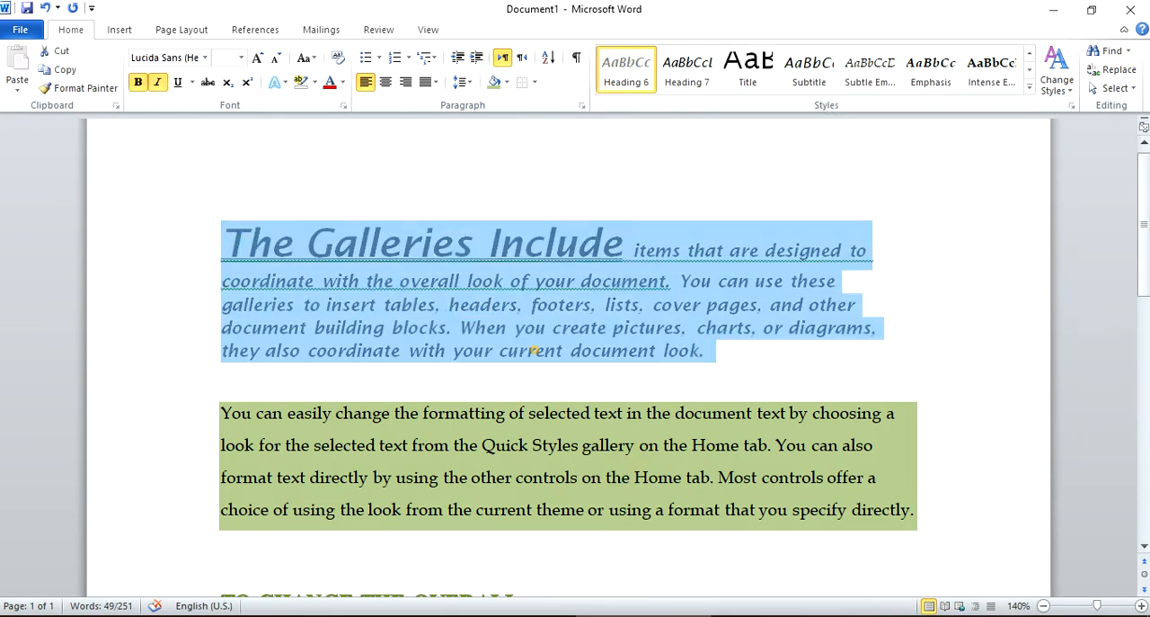
left_click(529, 349)
Enlarge the words "TO CHANGE THE OVERALL" to 18 pt and make their font colour red.
scroll(567, 510, "down", 6)
scroll(439, 349, "up", 2)
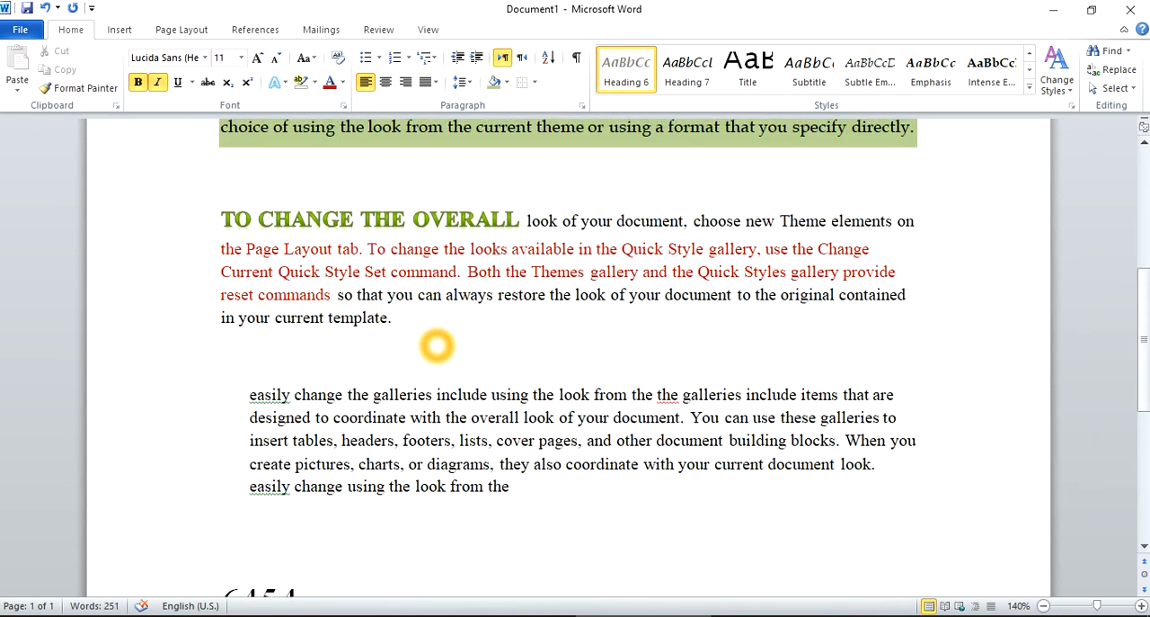
mouse_move(519, 253)
left_mouse_down()
mouse_move(222, 252)
mouse_move(522, 253)
left_mouse_up()
left_click(226, 253)
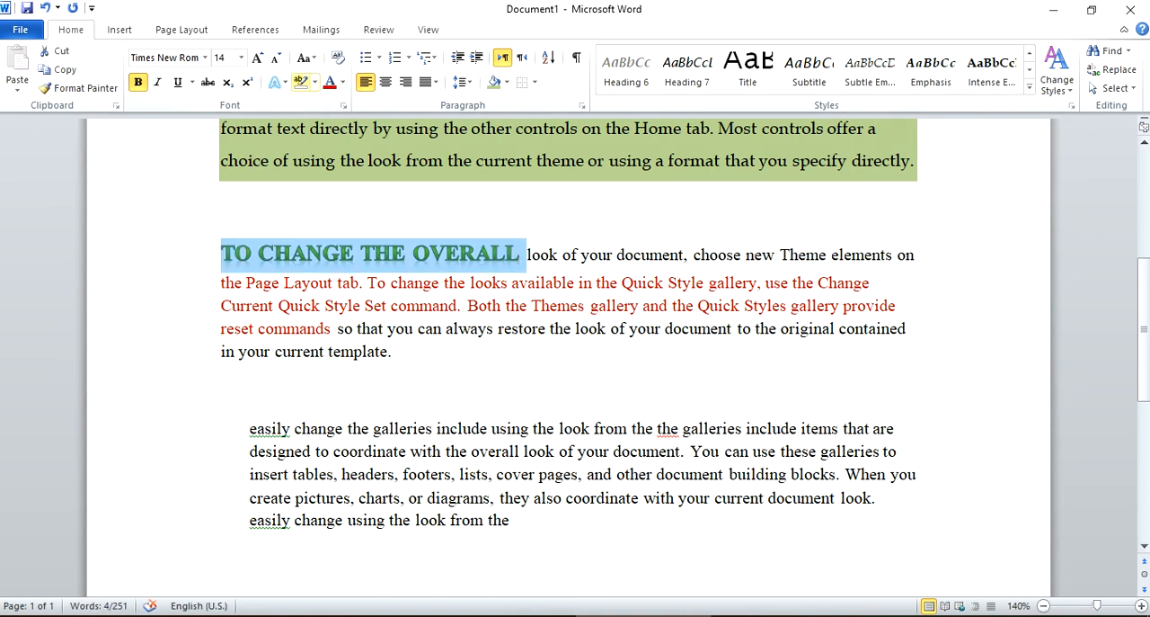
double_click(258, 57)
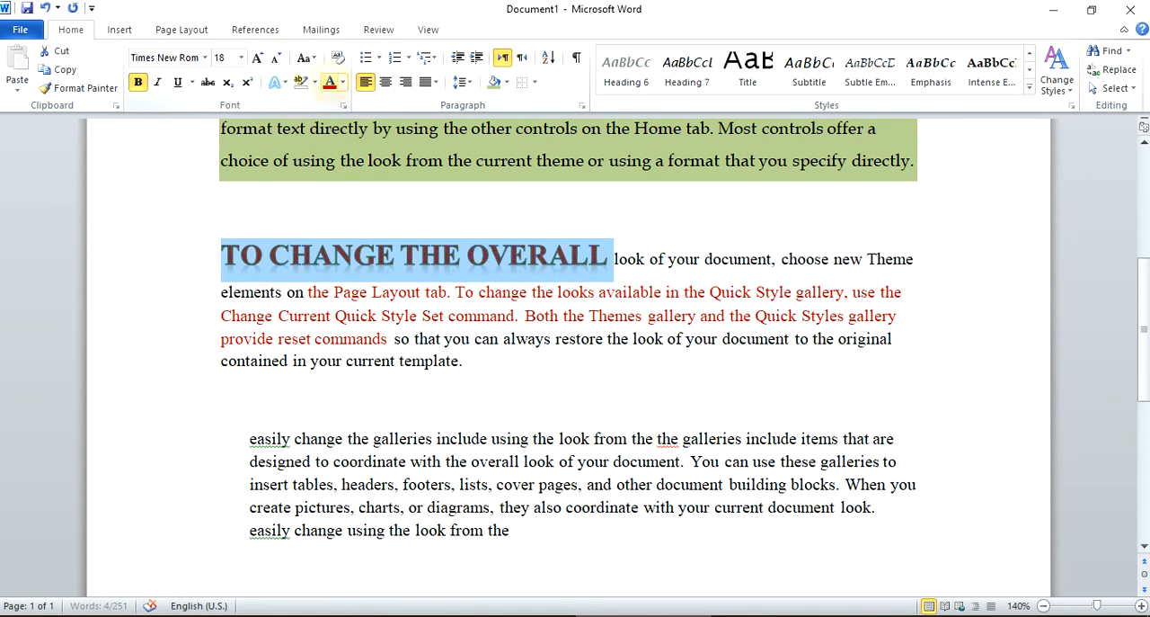
left_click(654, 323)
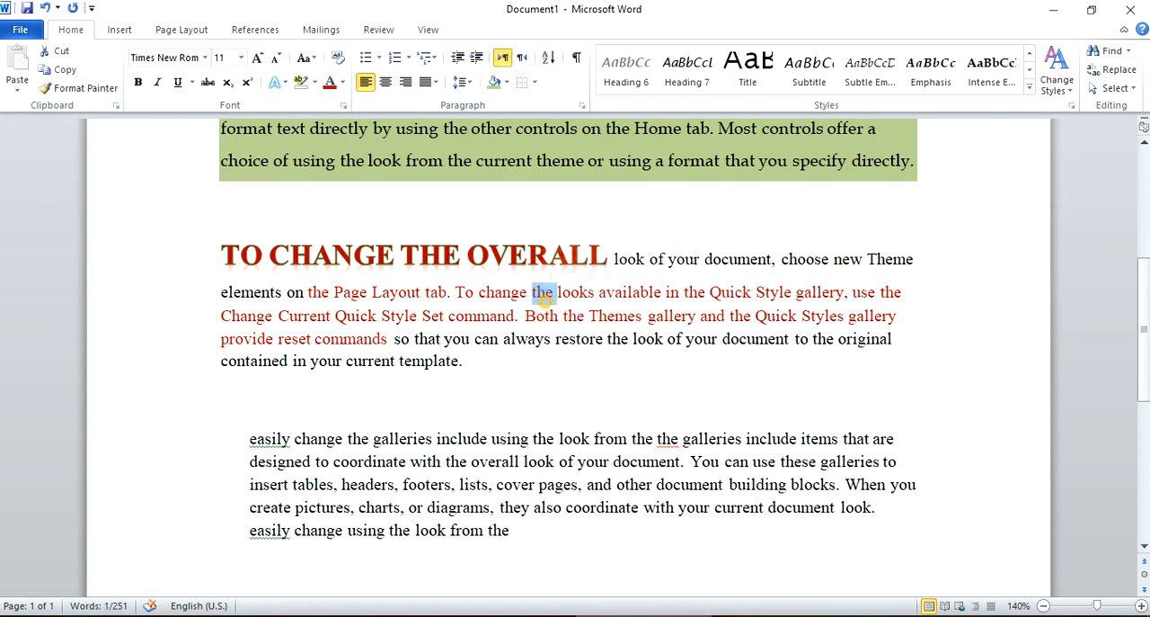
Highlight the entire "TO CHANGE THE OVERALL" paragraph in turquoise.
triple_click(545, 296)
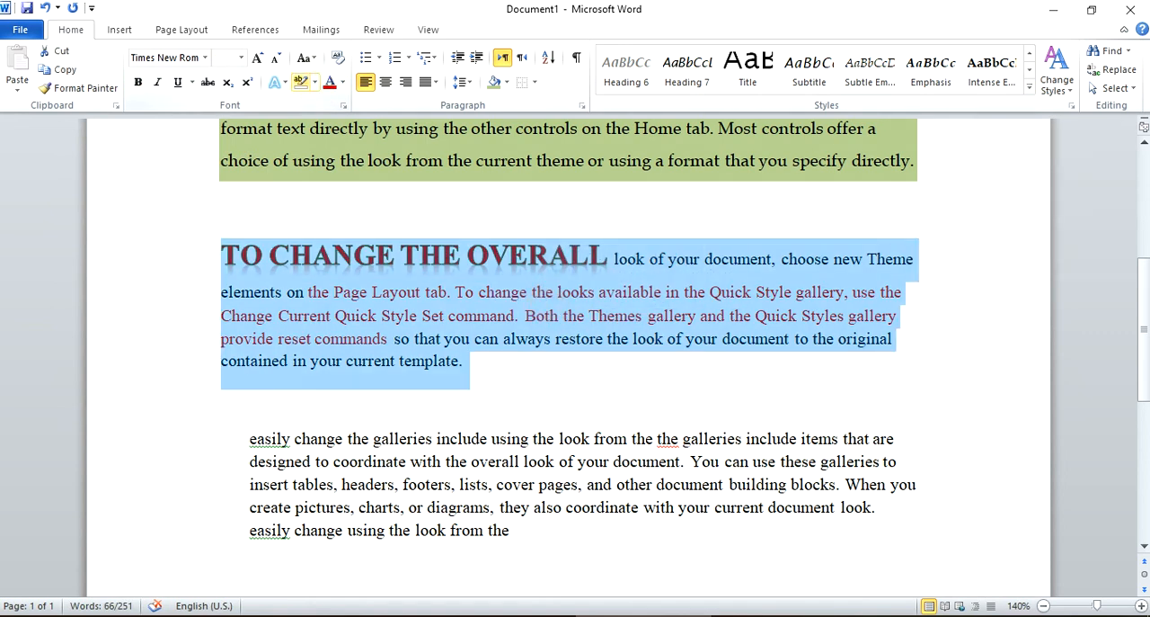
left_click(315, 82)
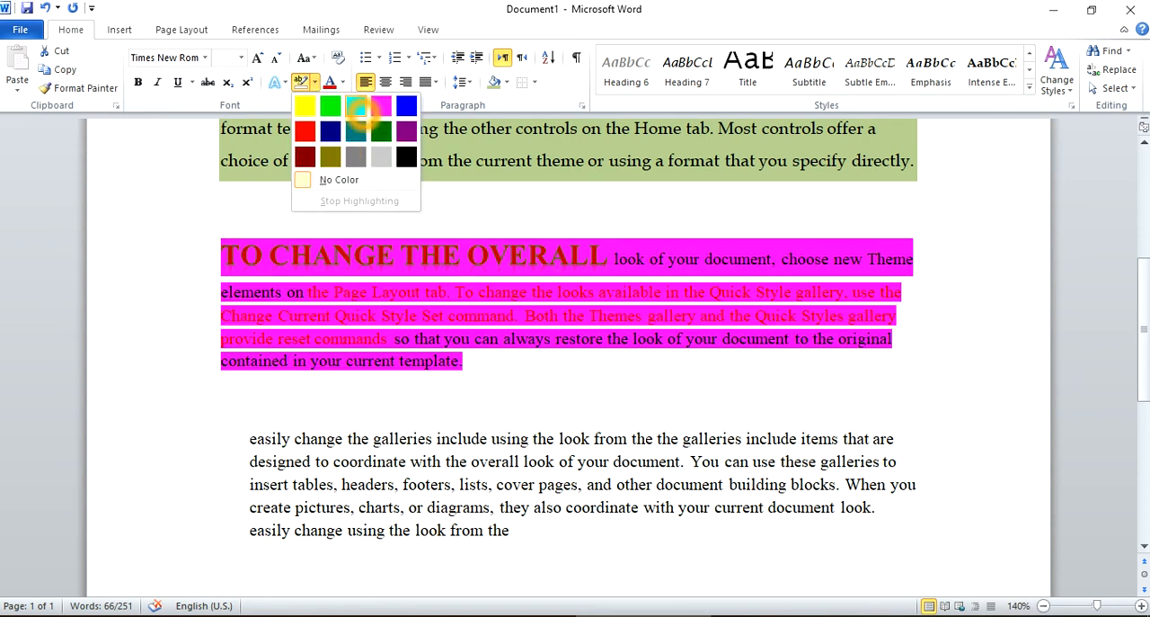
left_click(356, 106)
scroll(554, 371, "up", 3)
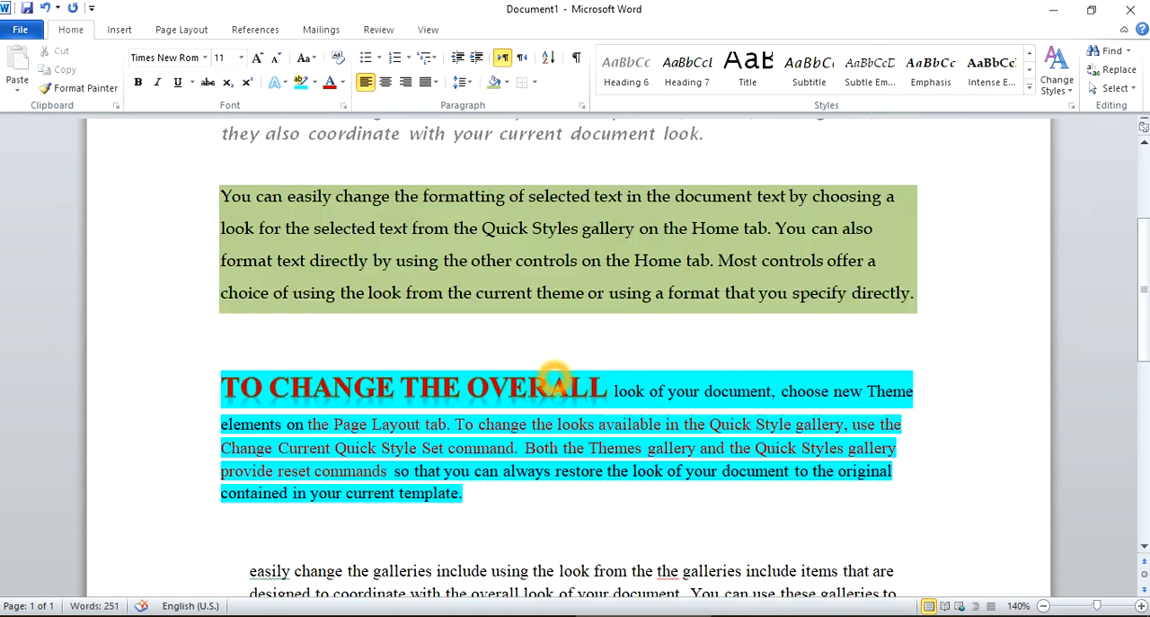
Try to save the turquoise-highlighted paragraph's formatting as a new quick style named "my style".
left_click_drag(477, 493, 206, 399)
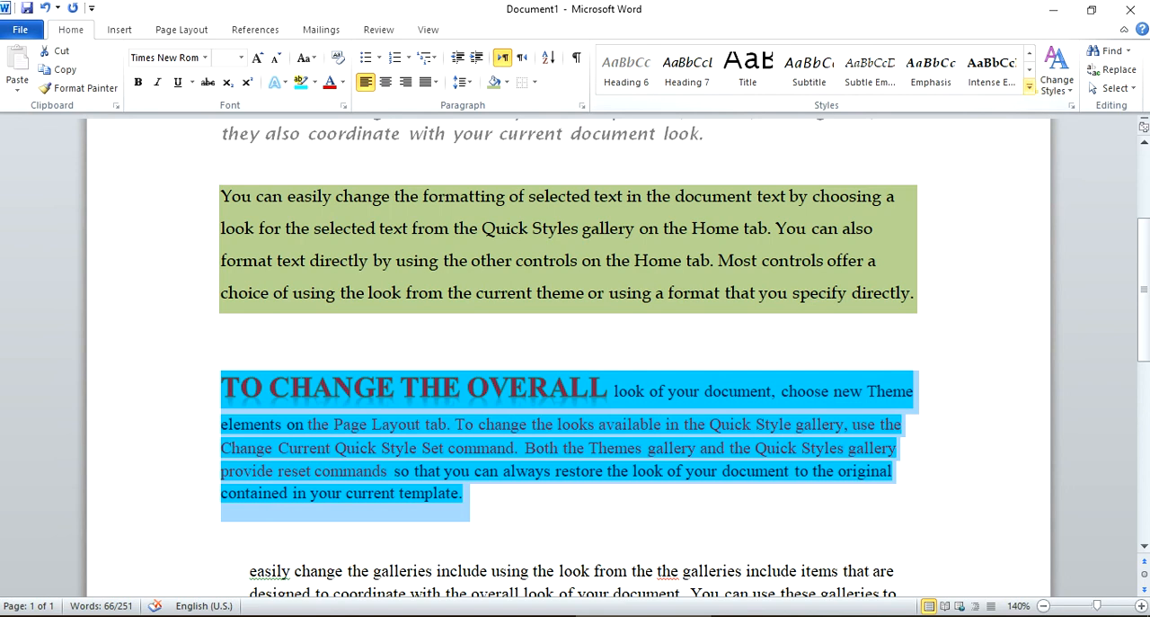
left_click(1029, 85)
left_click(683, 197)
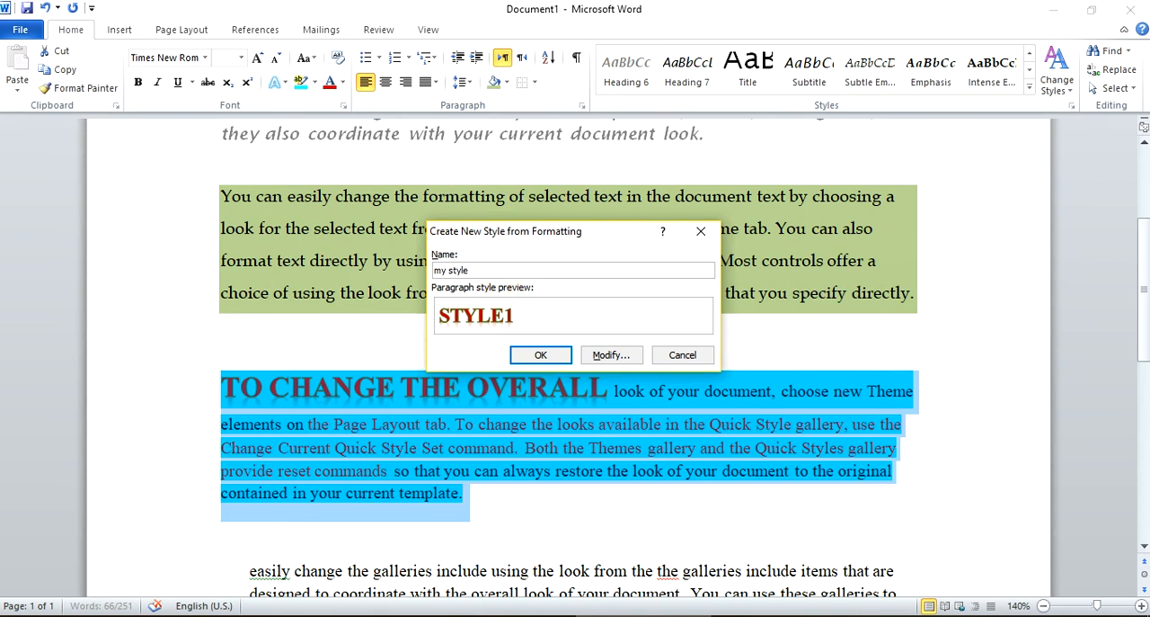
left_click(540, 354)
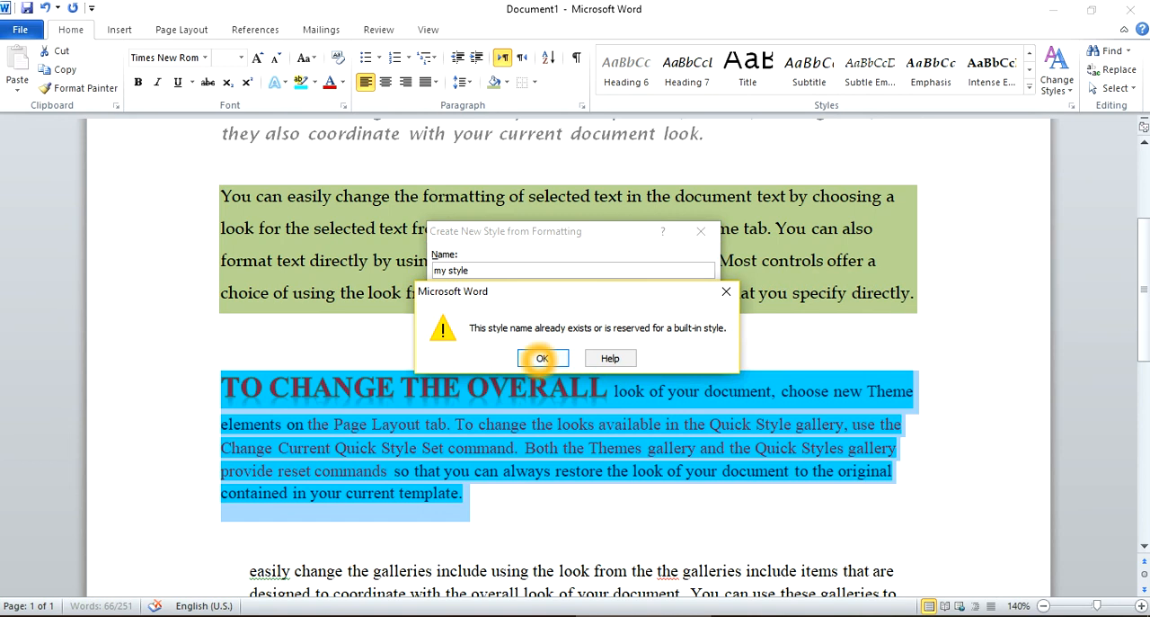
left_click(542, 358)
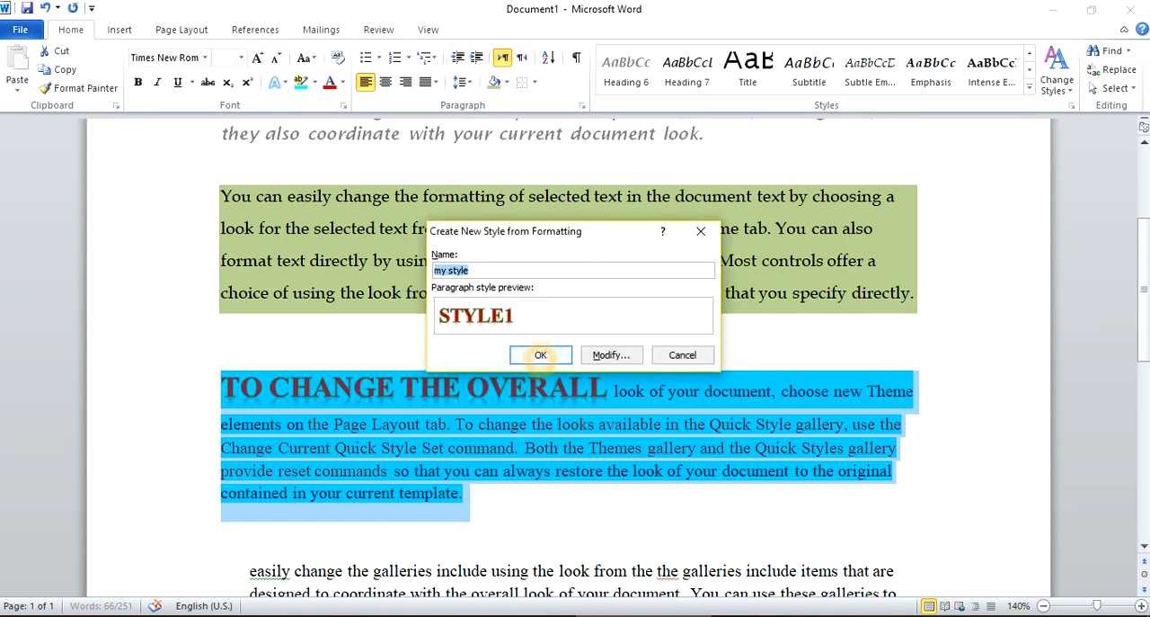